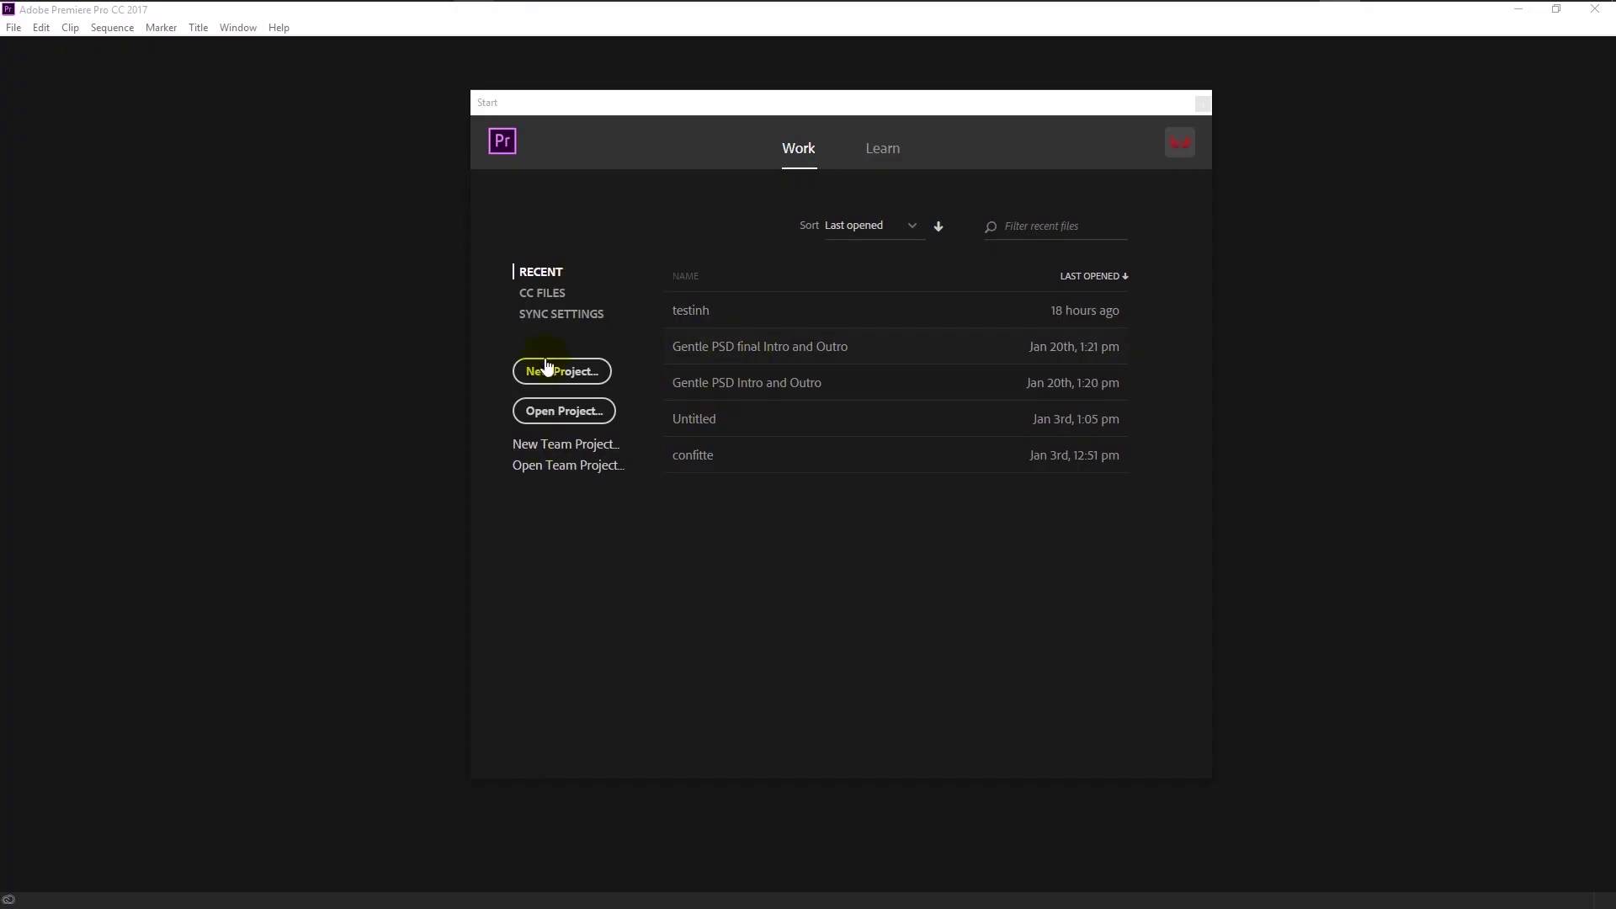
Start a new project and import Stock.mp4 from its folder into the Project panel
left_click(547, 367)
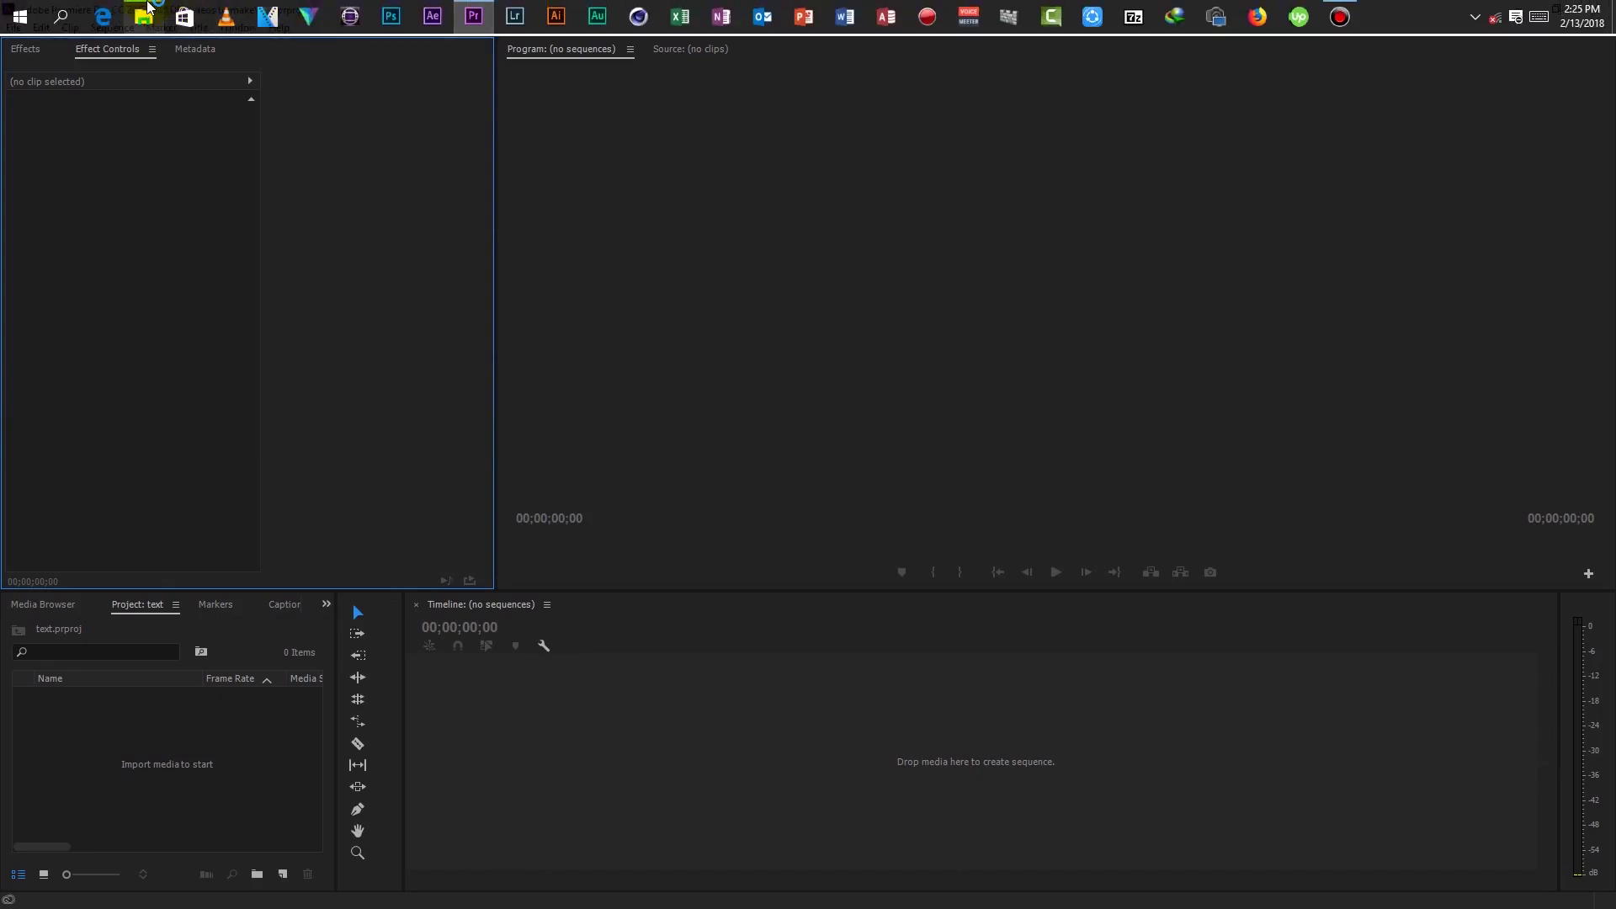
left_click(144, 15)
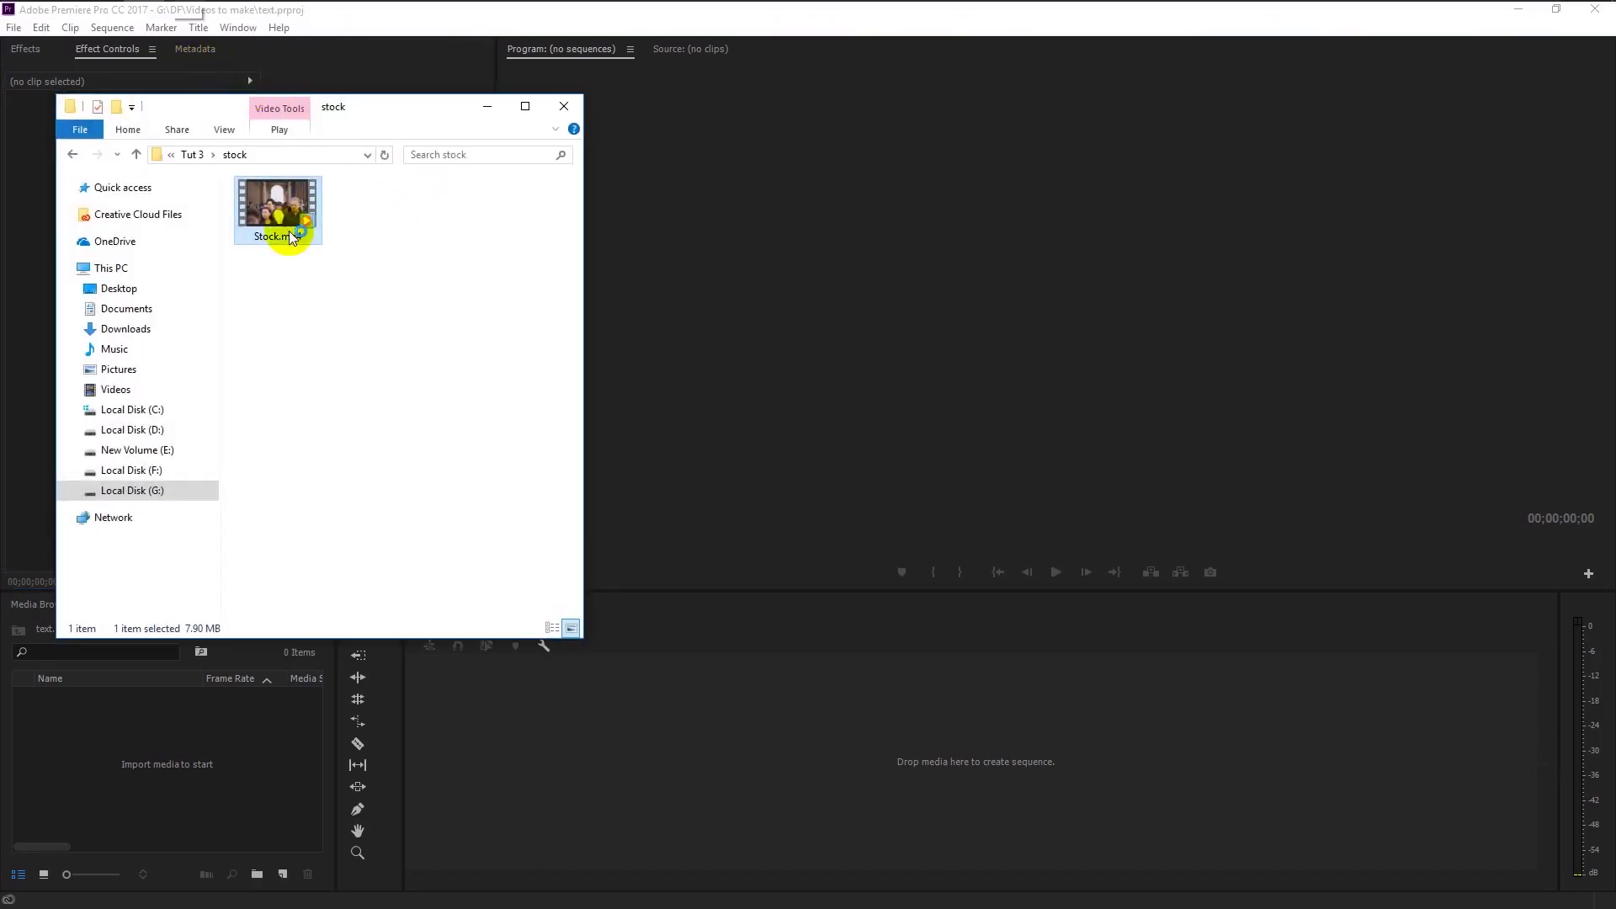
left_click_drag(291, 238, 210, 750)
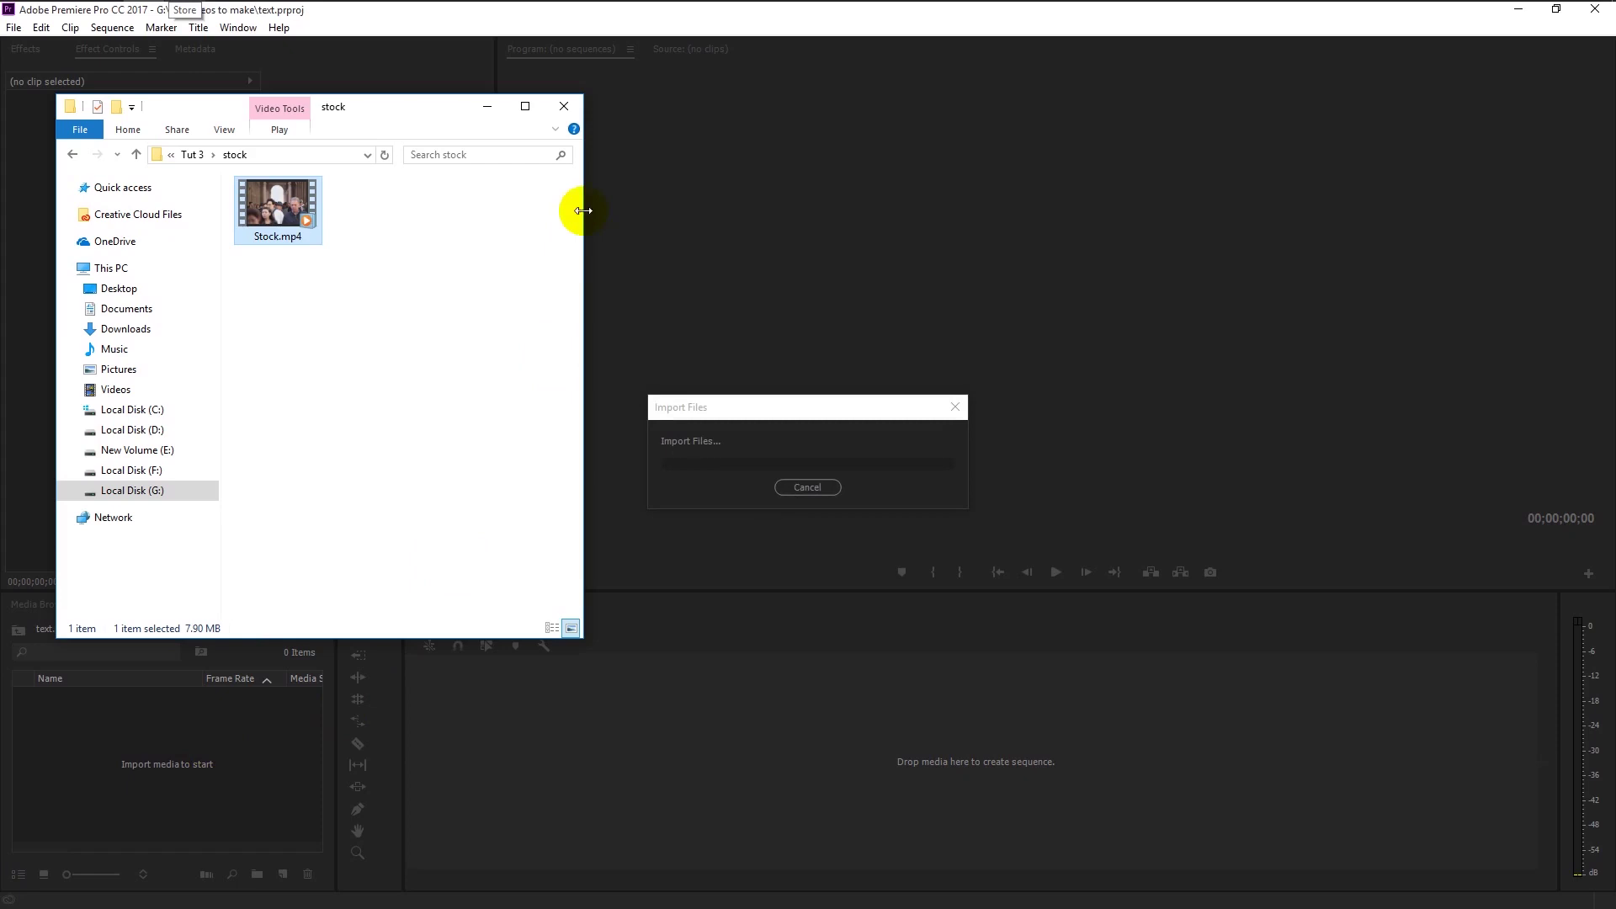
left_click(487, 106)
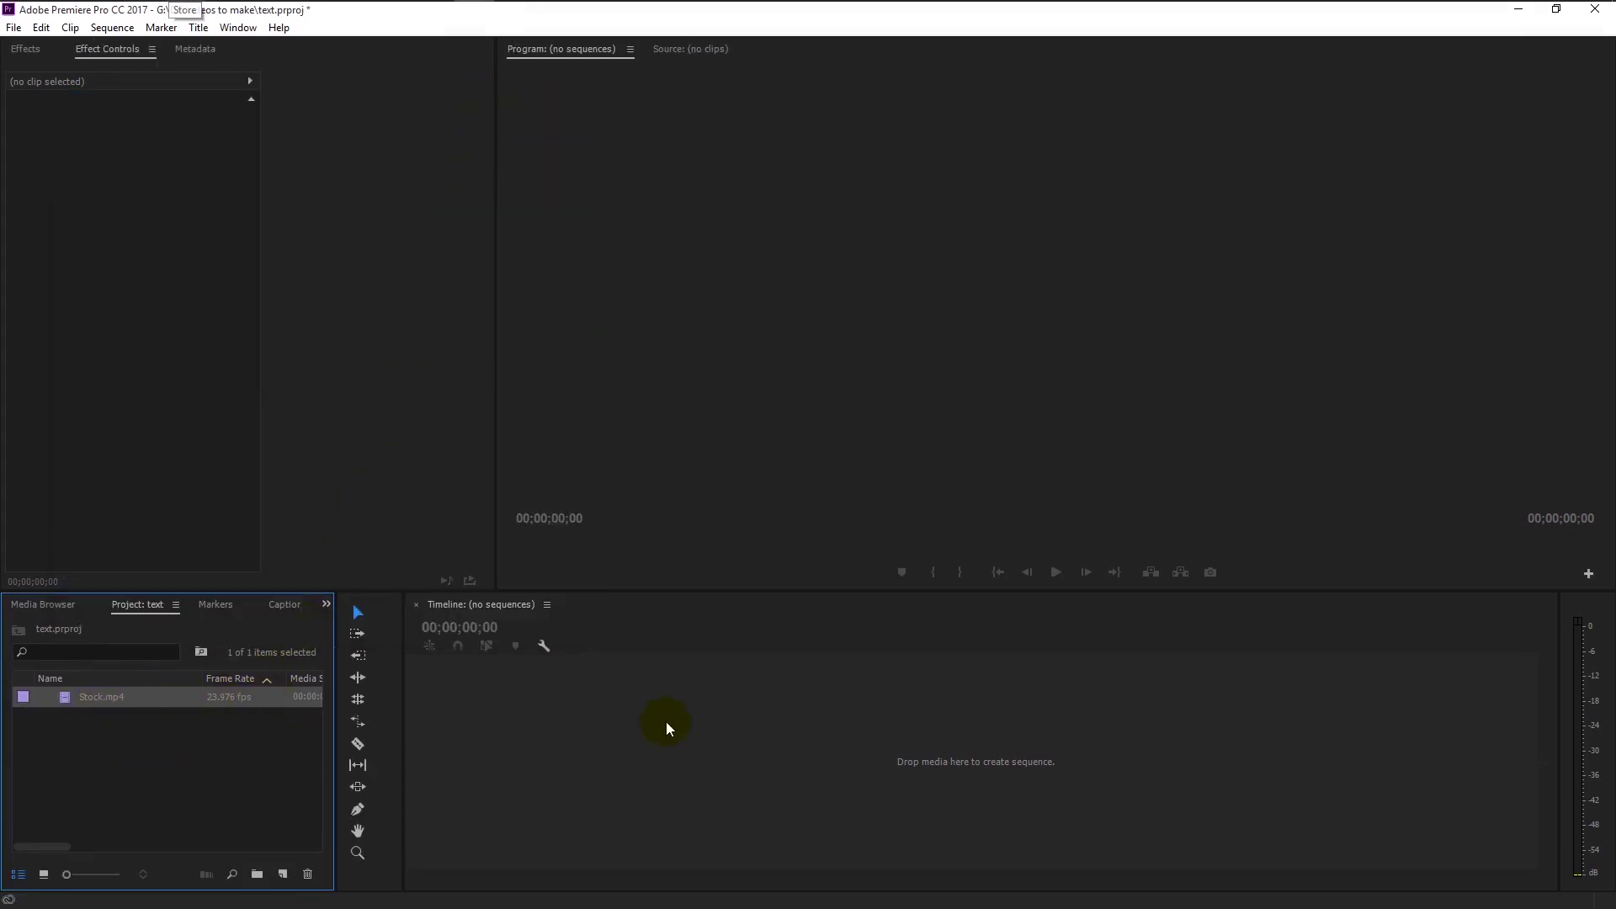
Build a sequence from the Stock.mp4 clip and play it back
left_click_drag(669, 729, 669, 728)
left_click(677, 757)
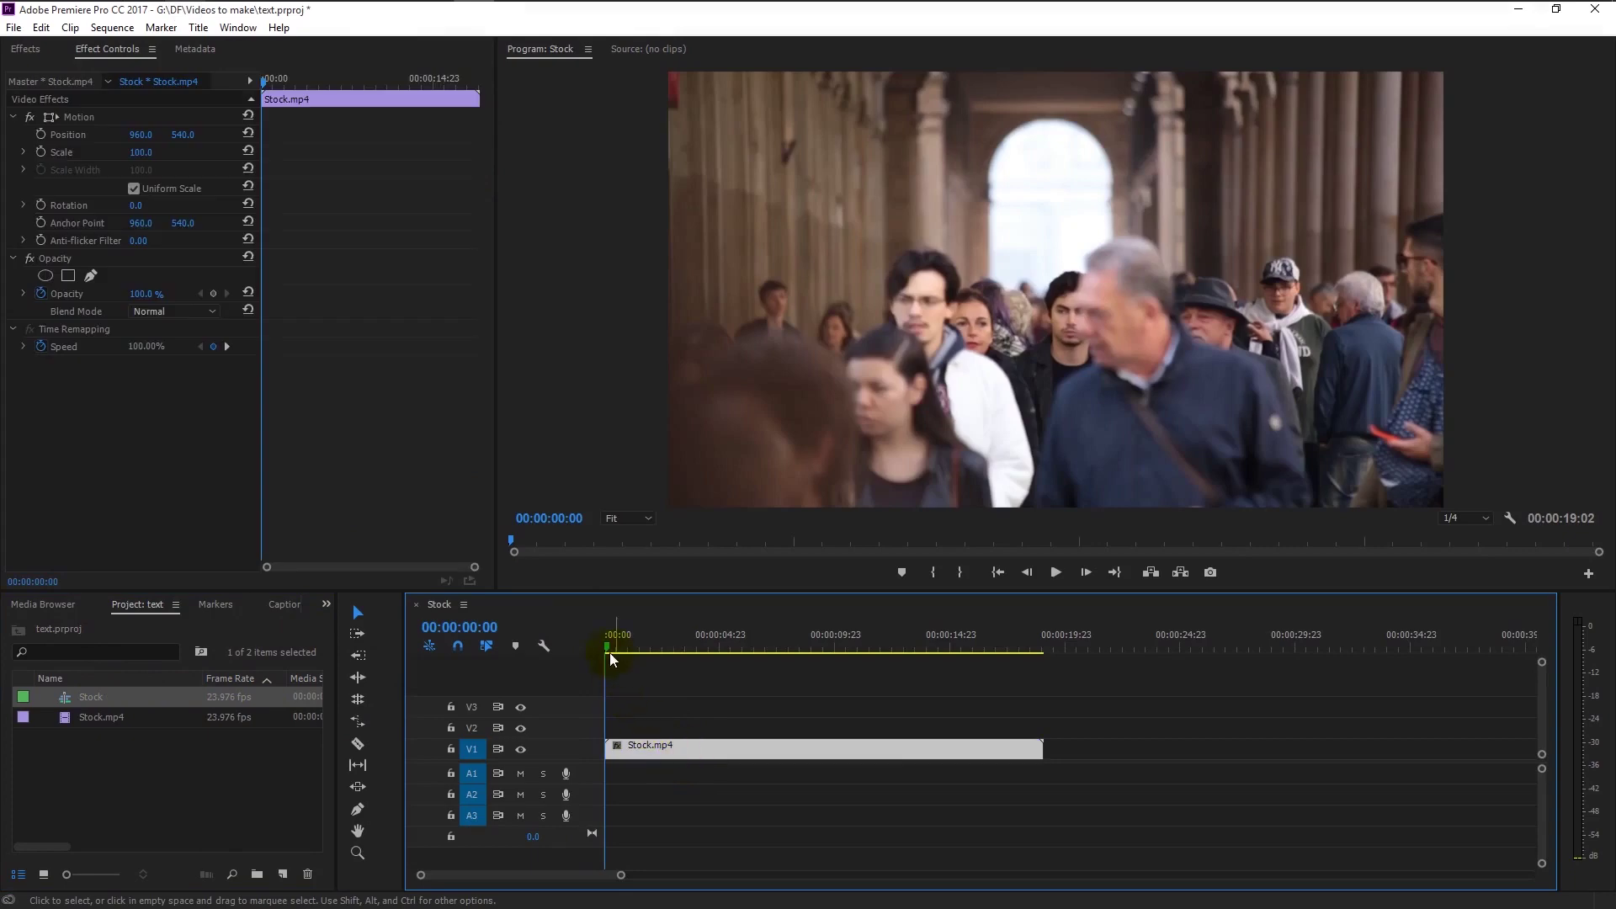
key("space")
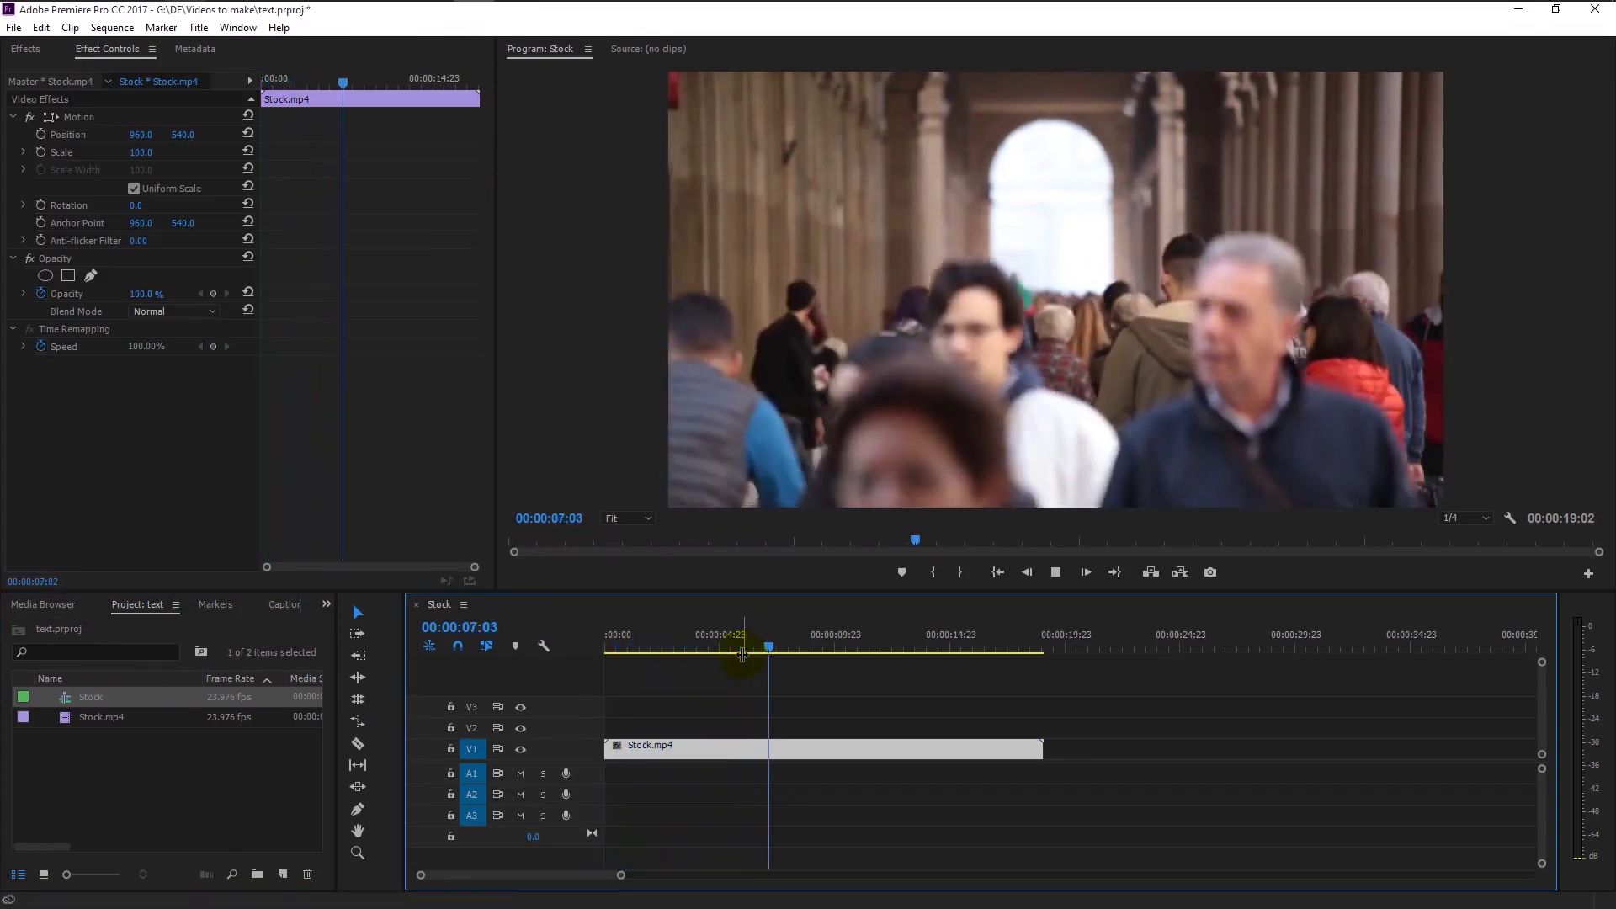
Return the playhead to the start and create a new title named 'text 1'
left_click_drag(741, 654, 683, 658)
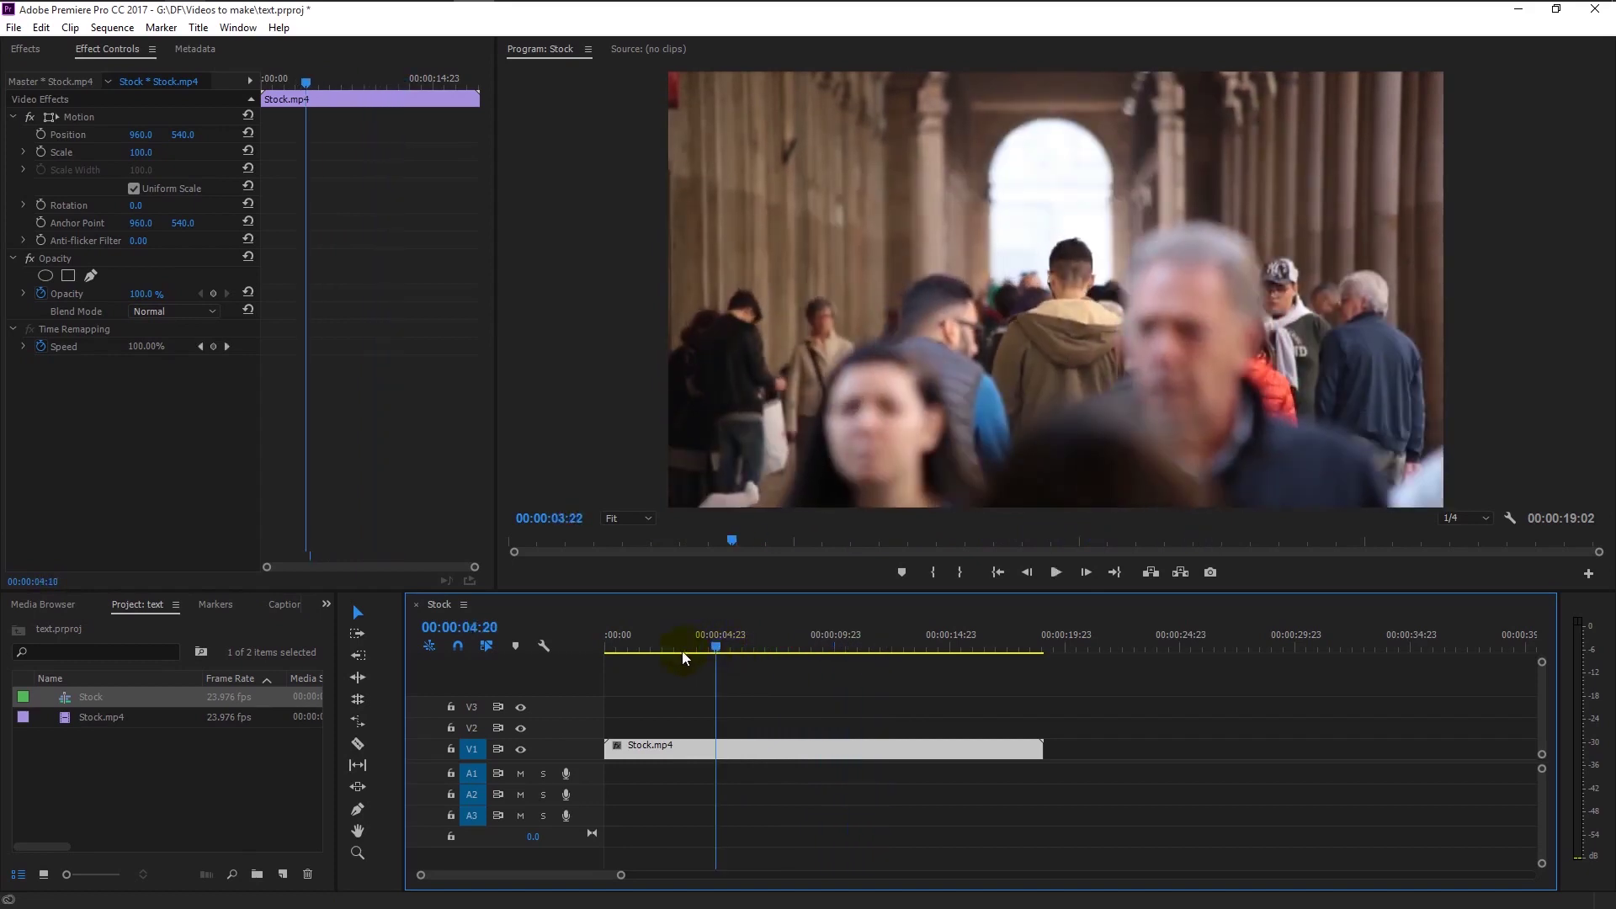
key("Home")
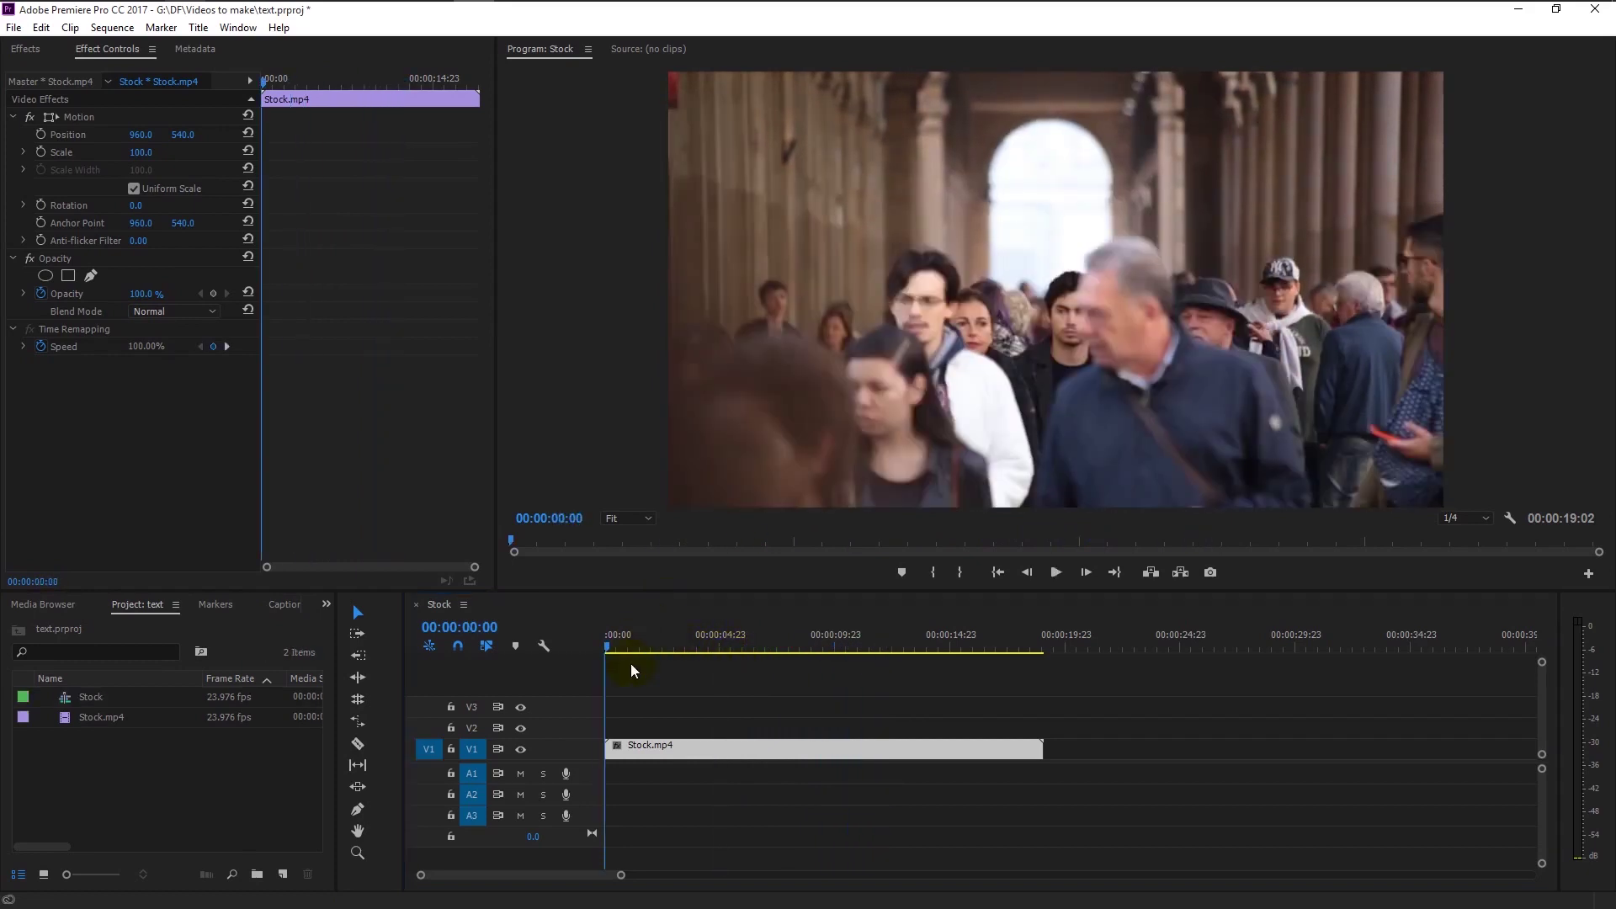
left_click(283, 878)
left_click(359, 722)
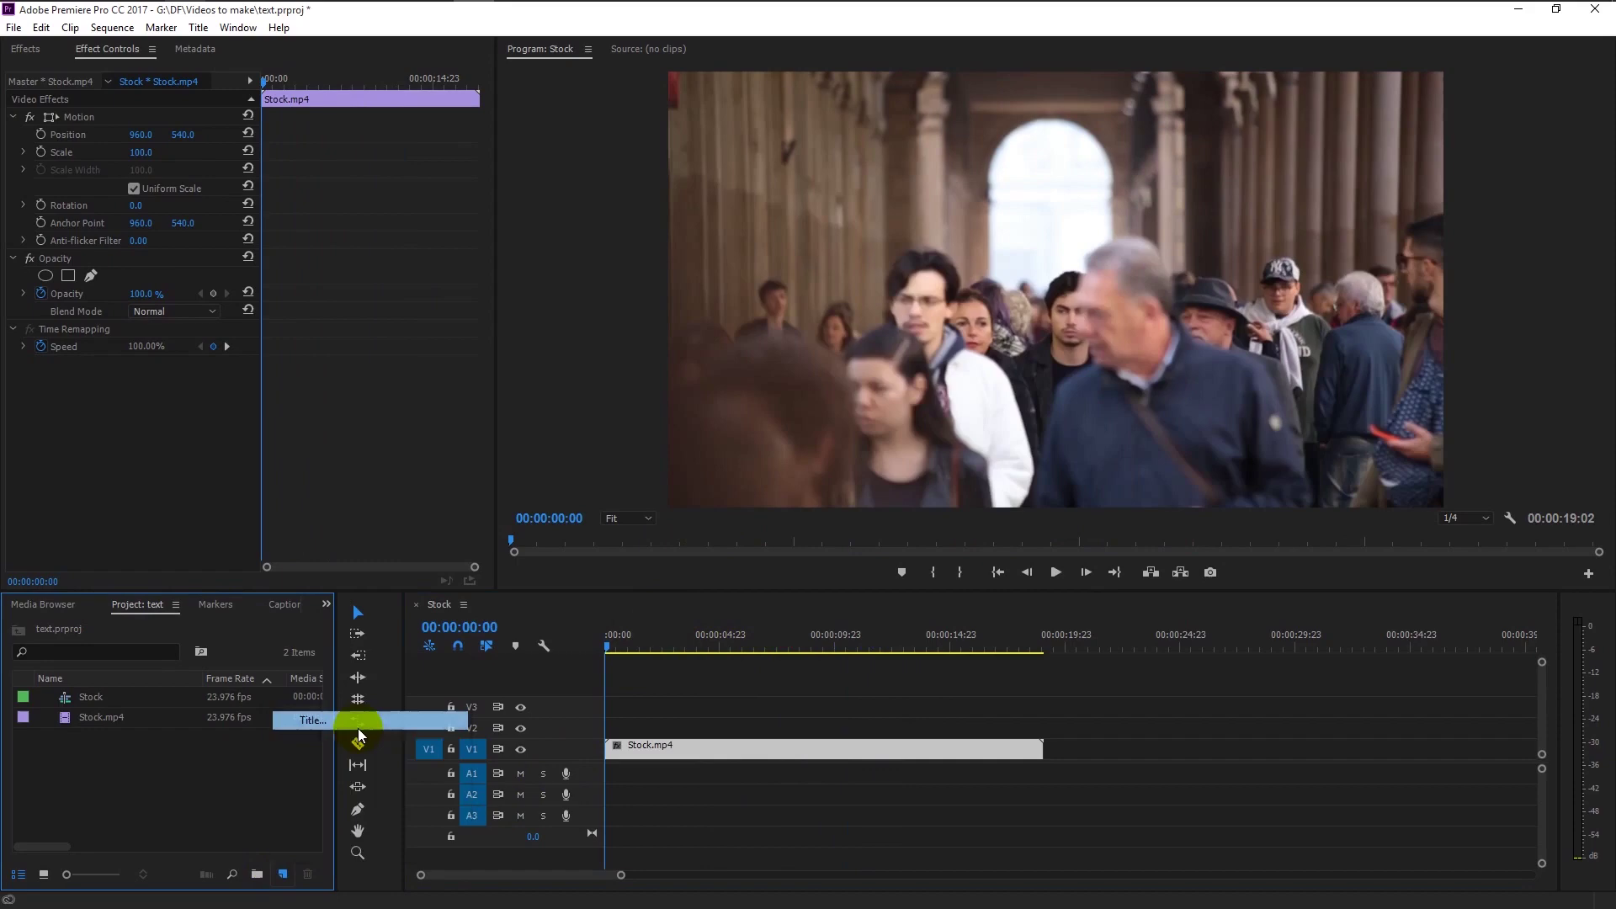
type("text 1")
key("Return")
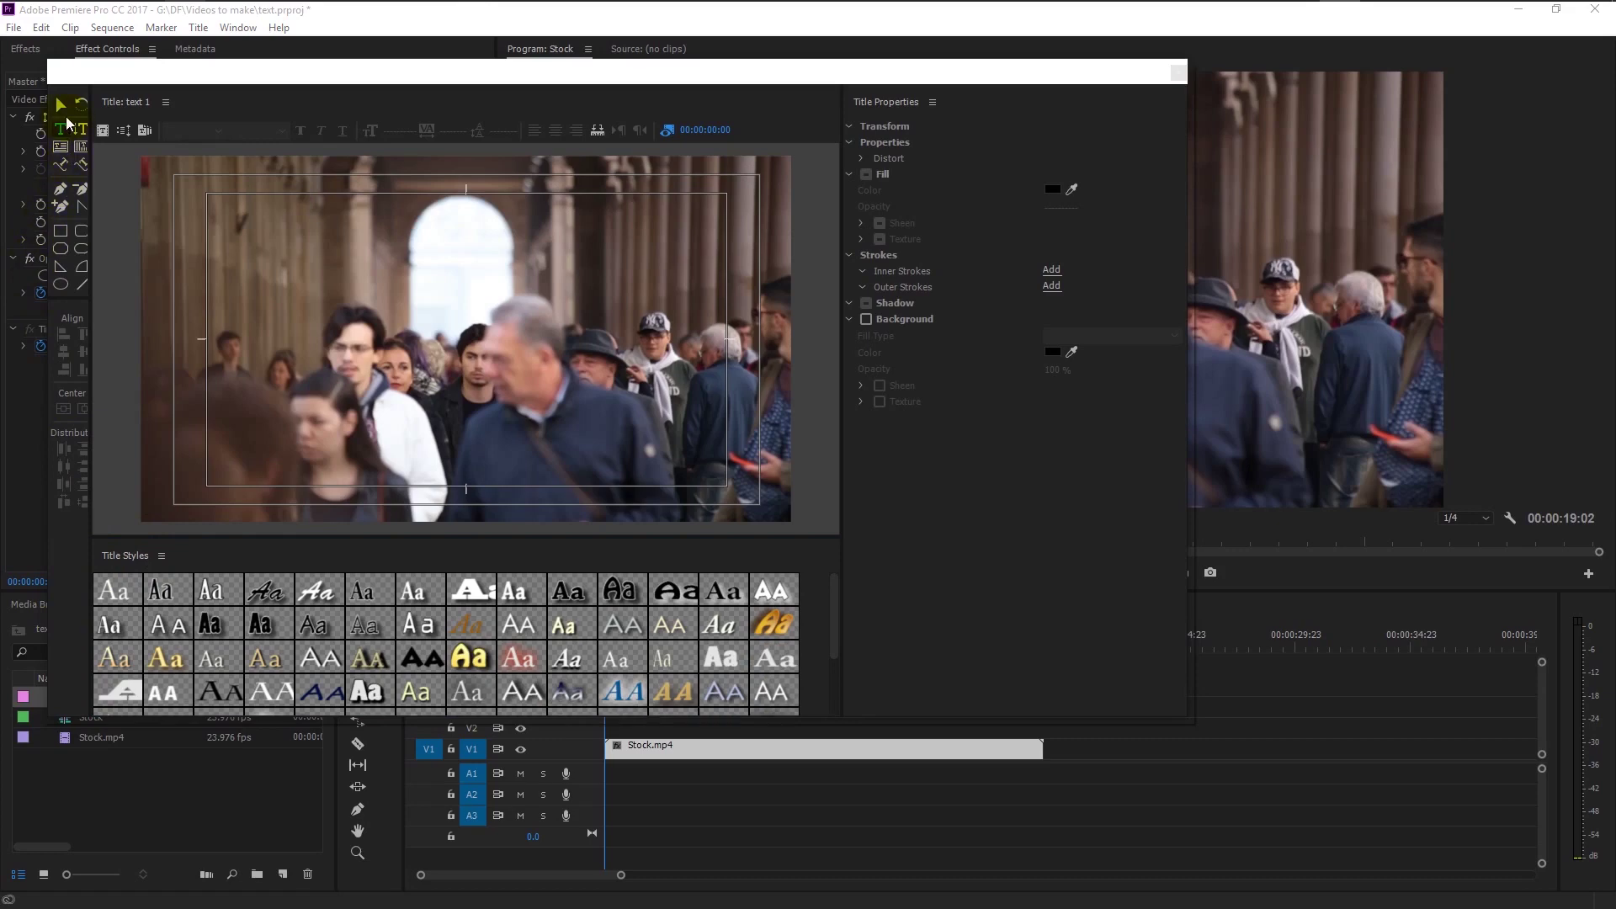
Type the letter T on the title canvas in Nexa Bold
left_click(63, 132)
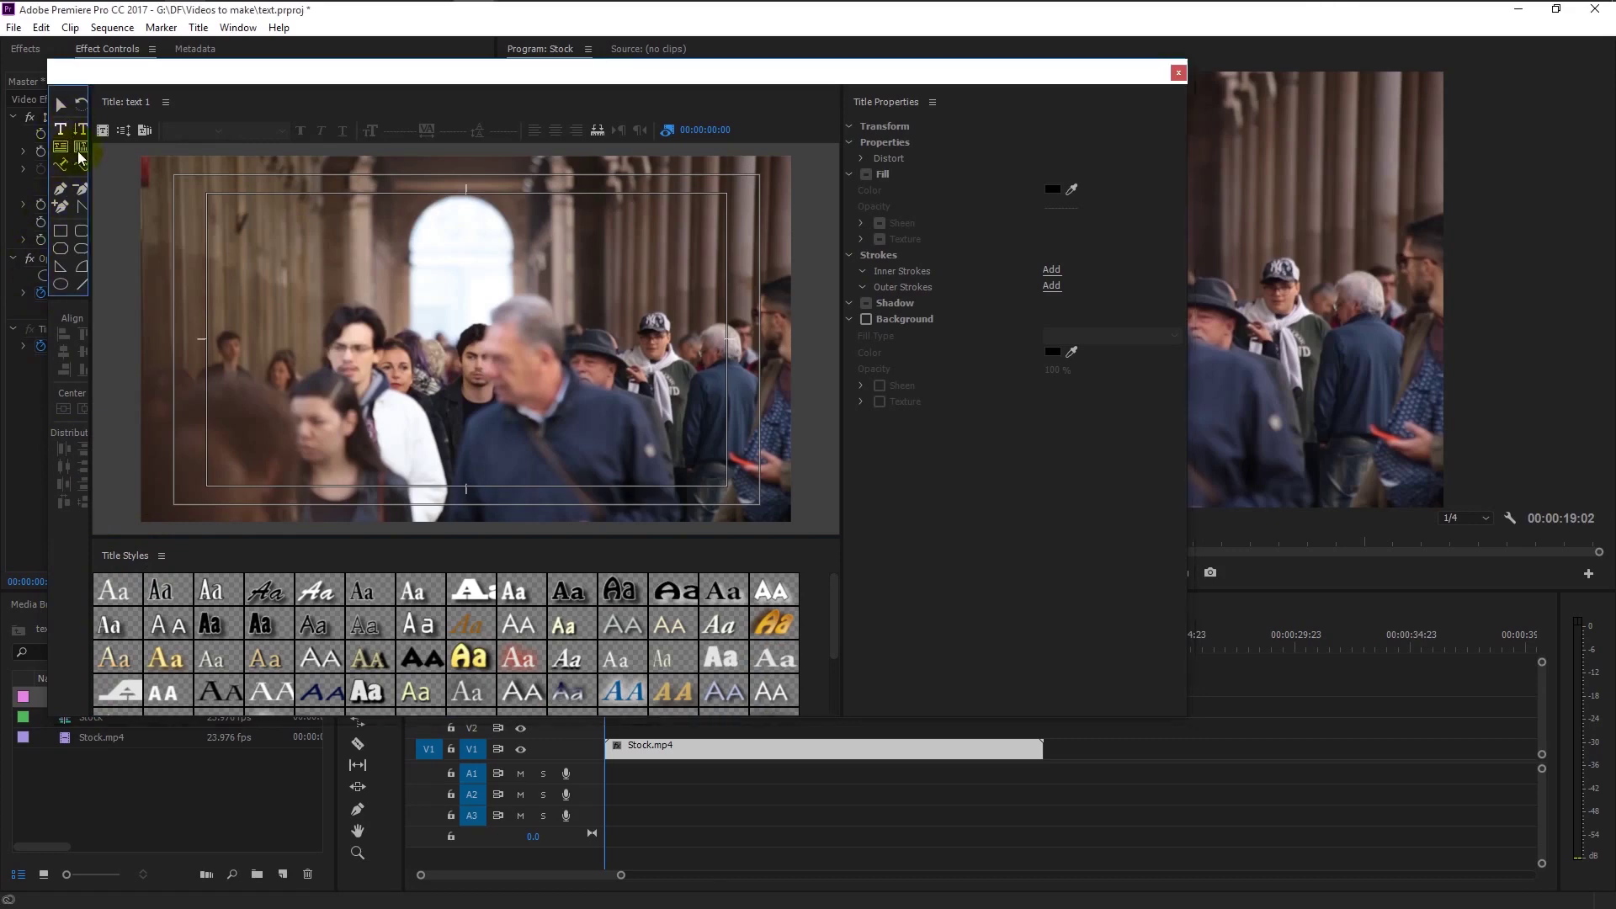
left_click(308, 367)
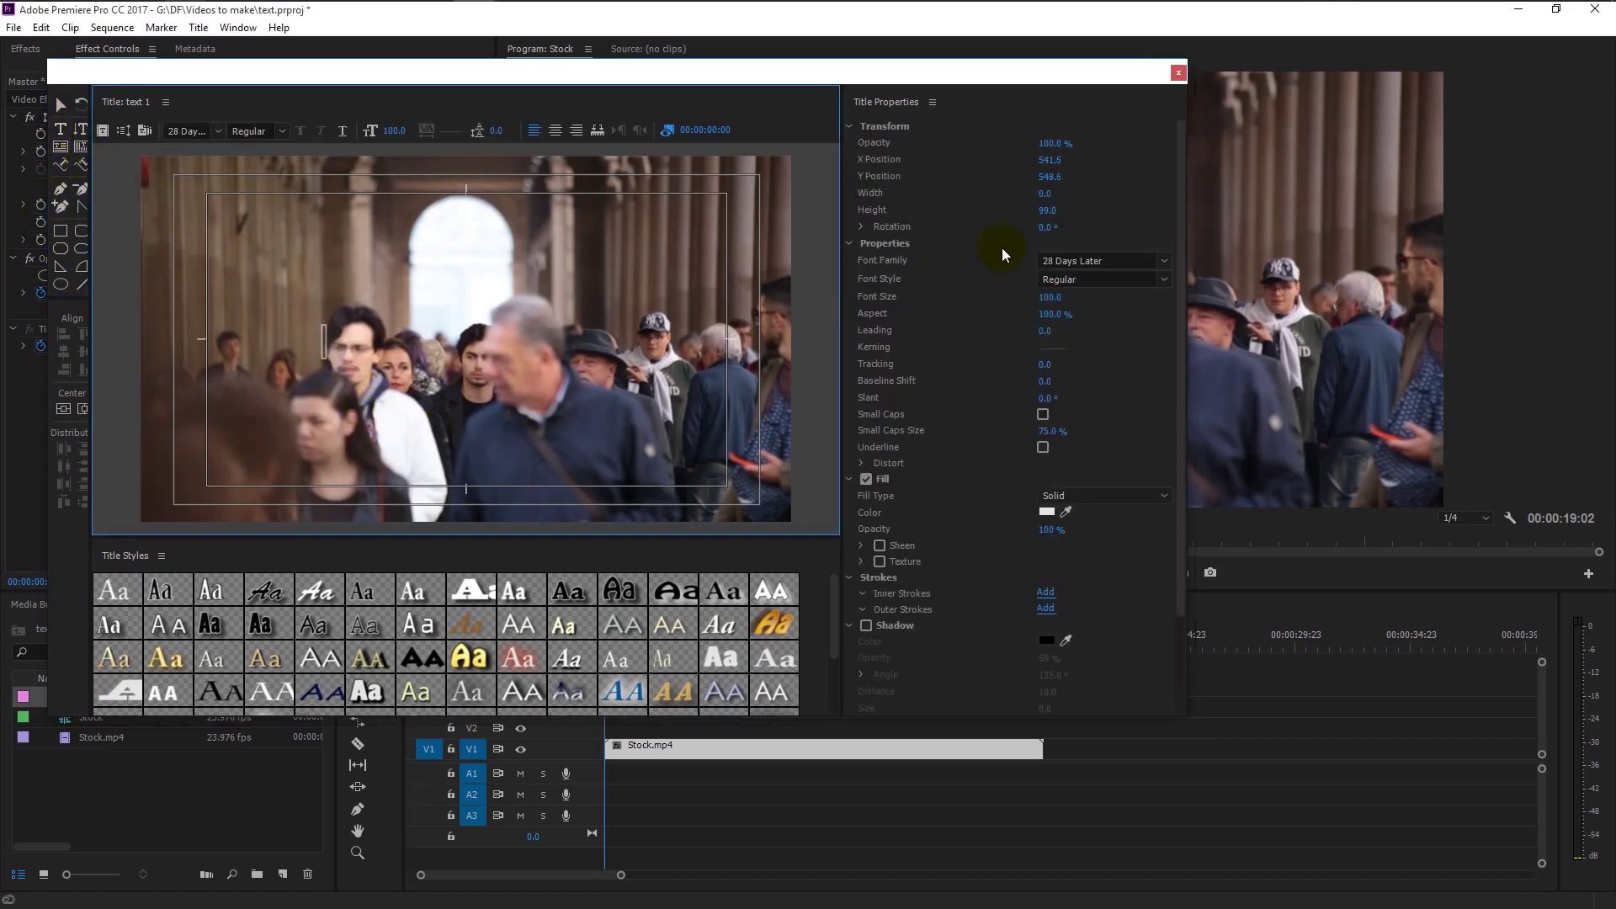
left_click(1077, 261)
type("Nexa Bold")
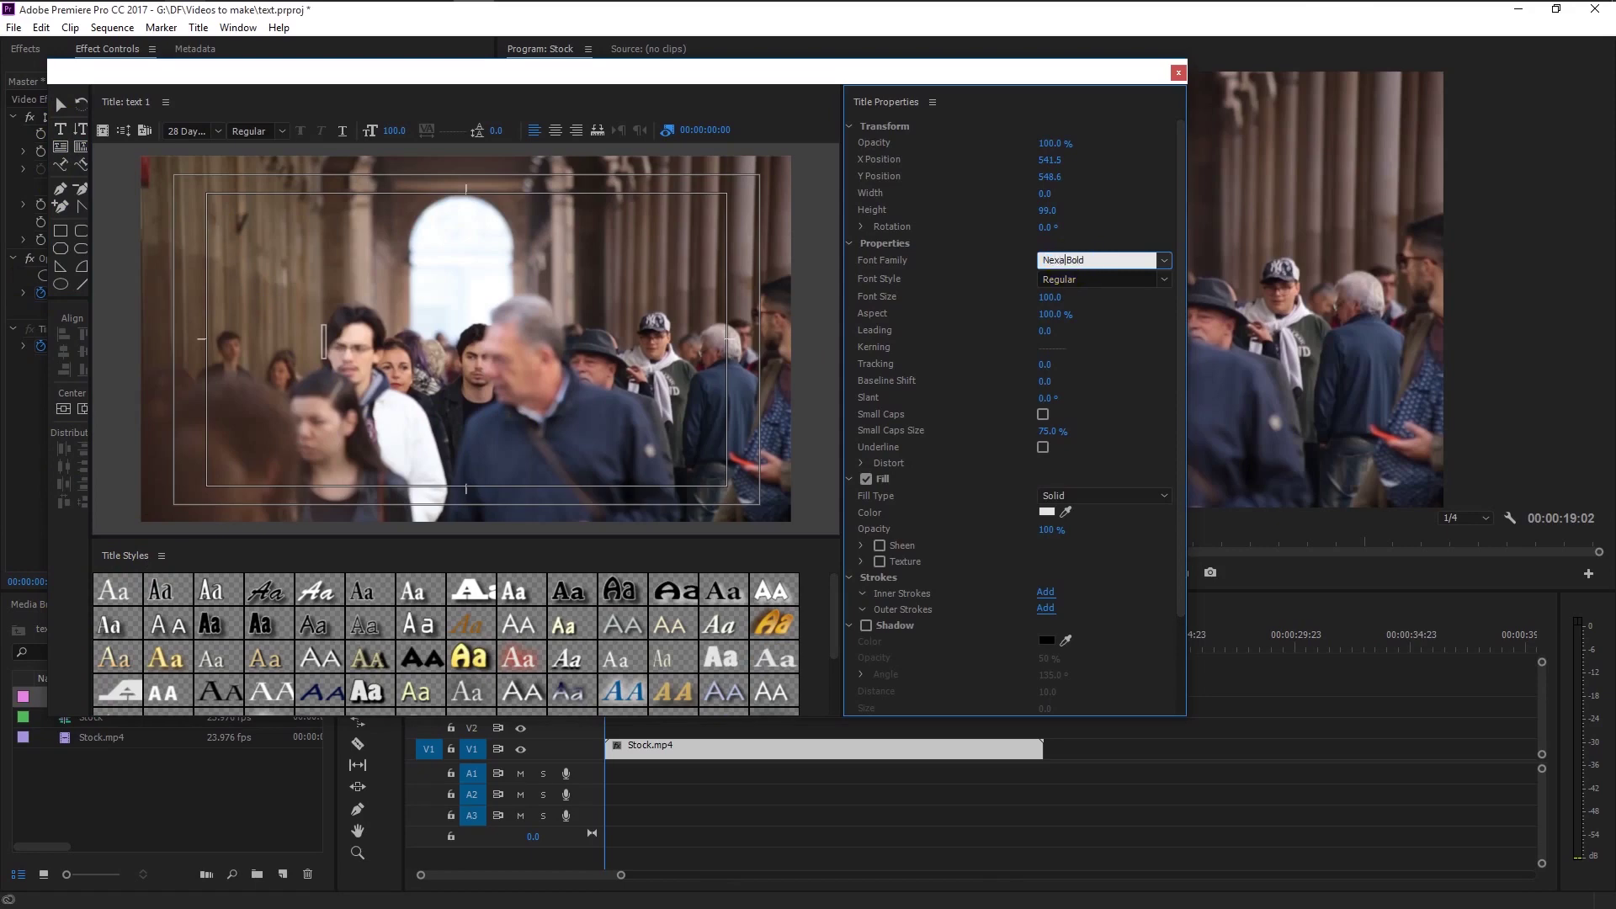
left_click(345, 364)
type("T")
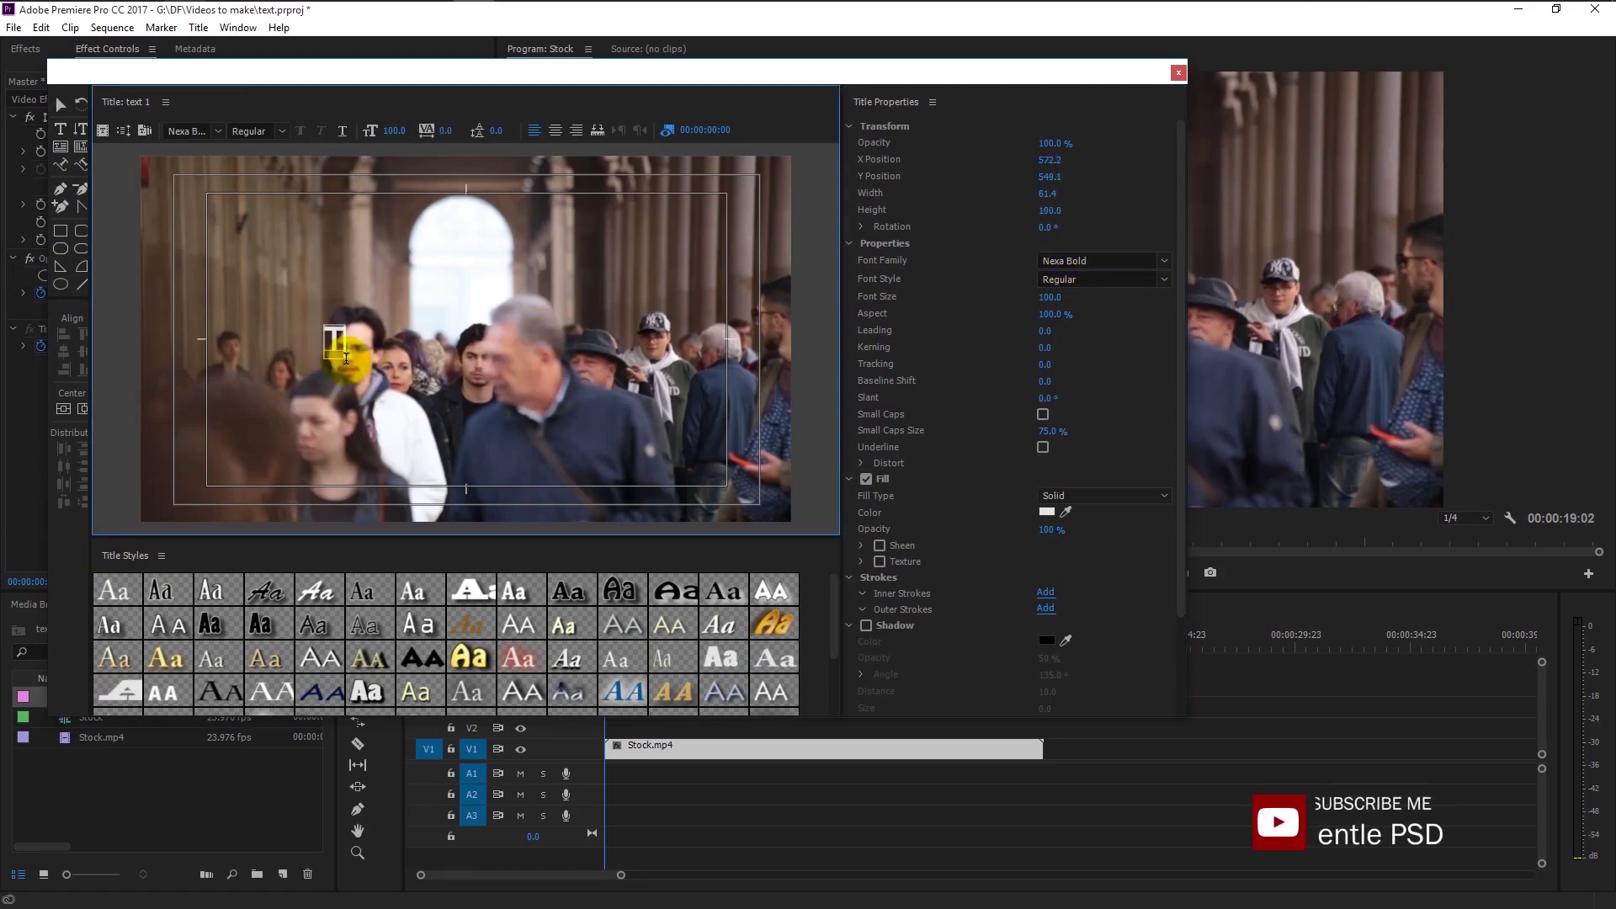
Set the T's font size to 700, centre it in the frame and close the Titler
left_click(62, 105)
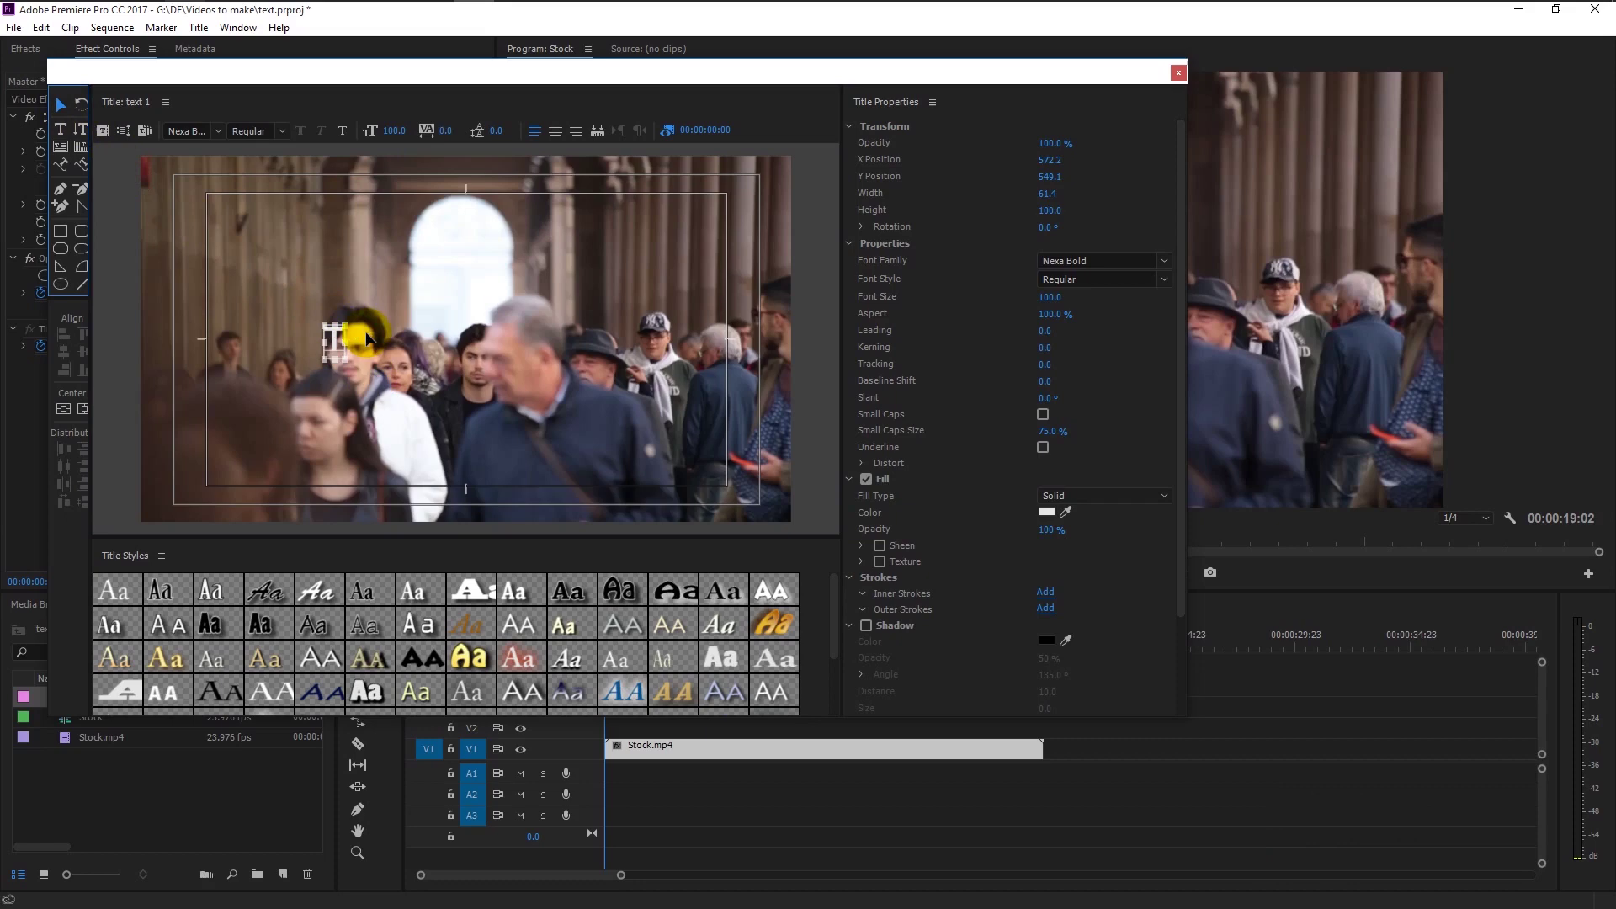
left_click(1050, 299)
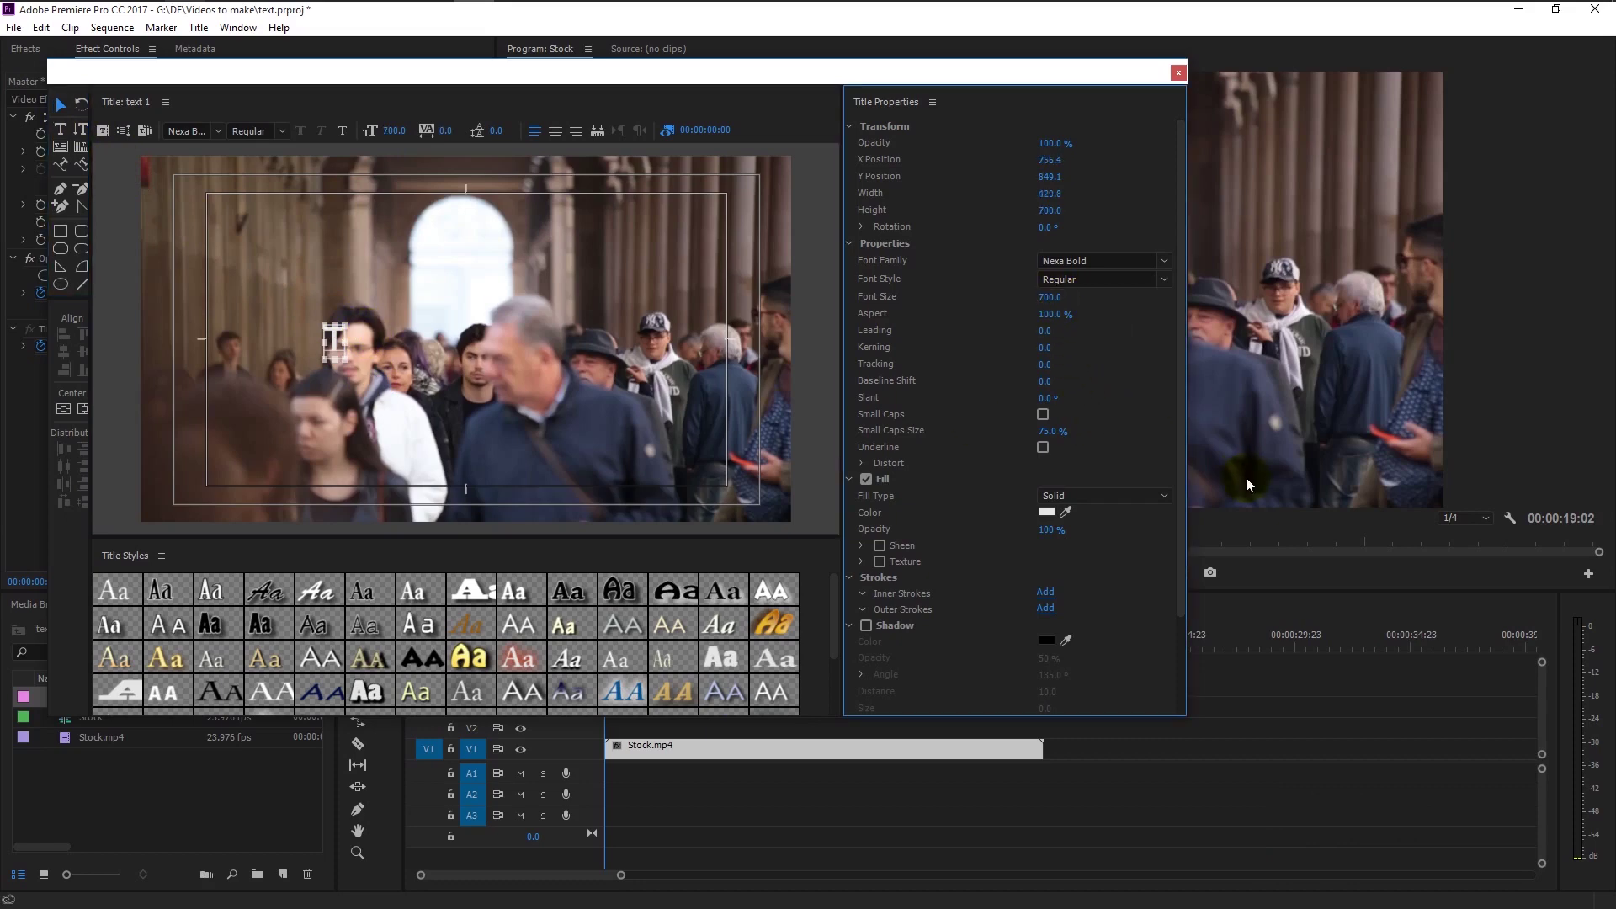
left_click_drag(401, 425, 466, 372)
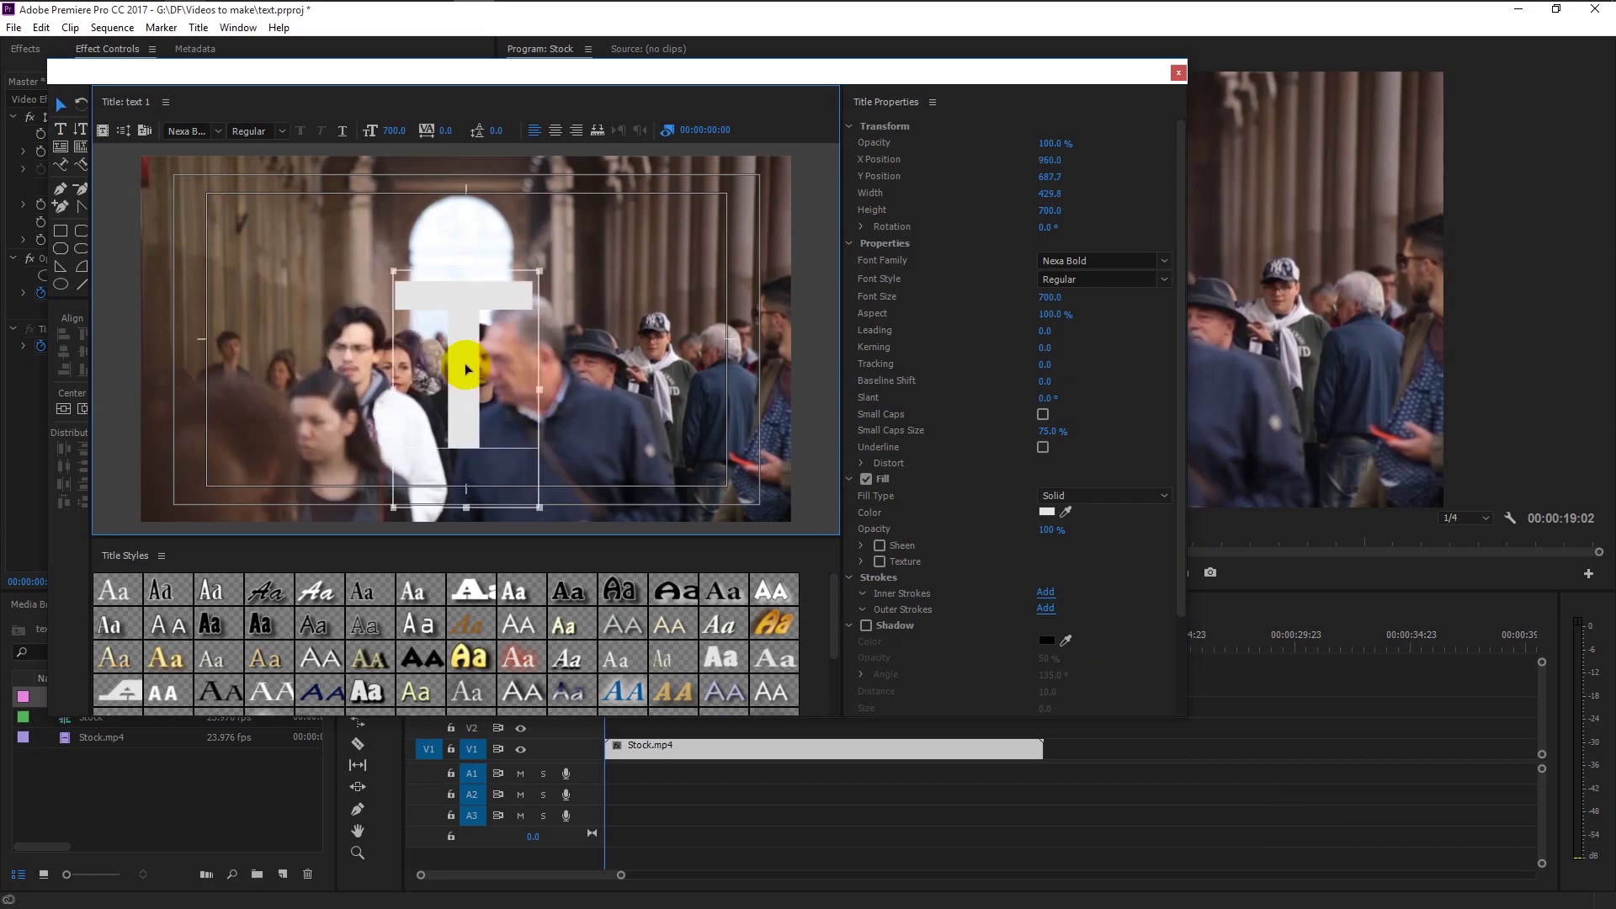
left_click(1178, 72)
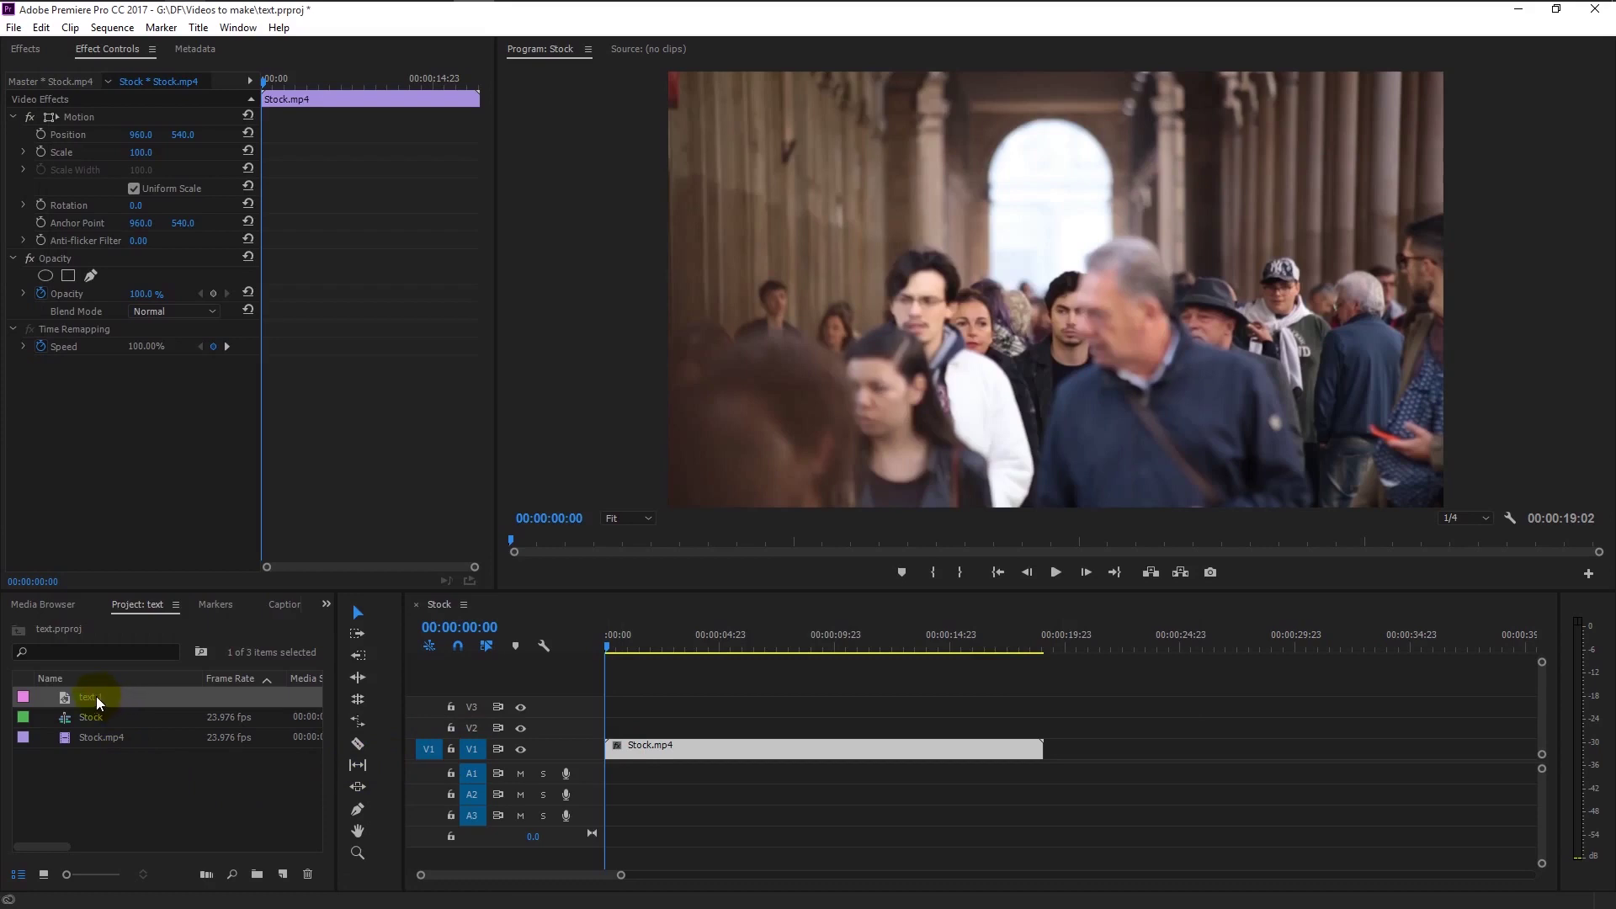
Place text 1 on V2 spanning Stock.mp4, scaled to 130 at position 305, 513
left_click_drag(98, 704, 612, 738)
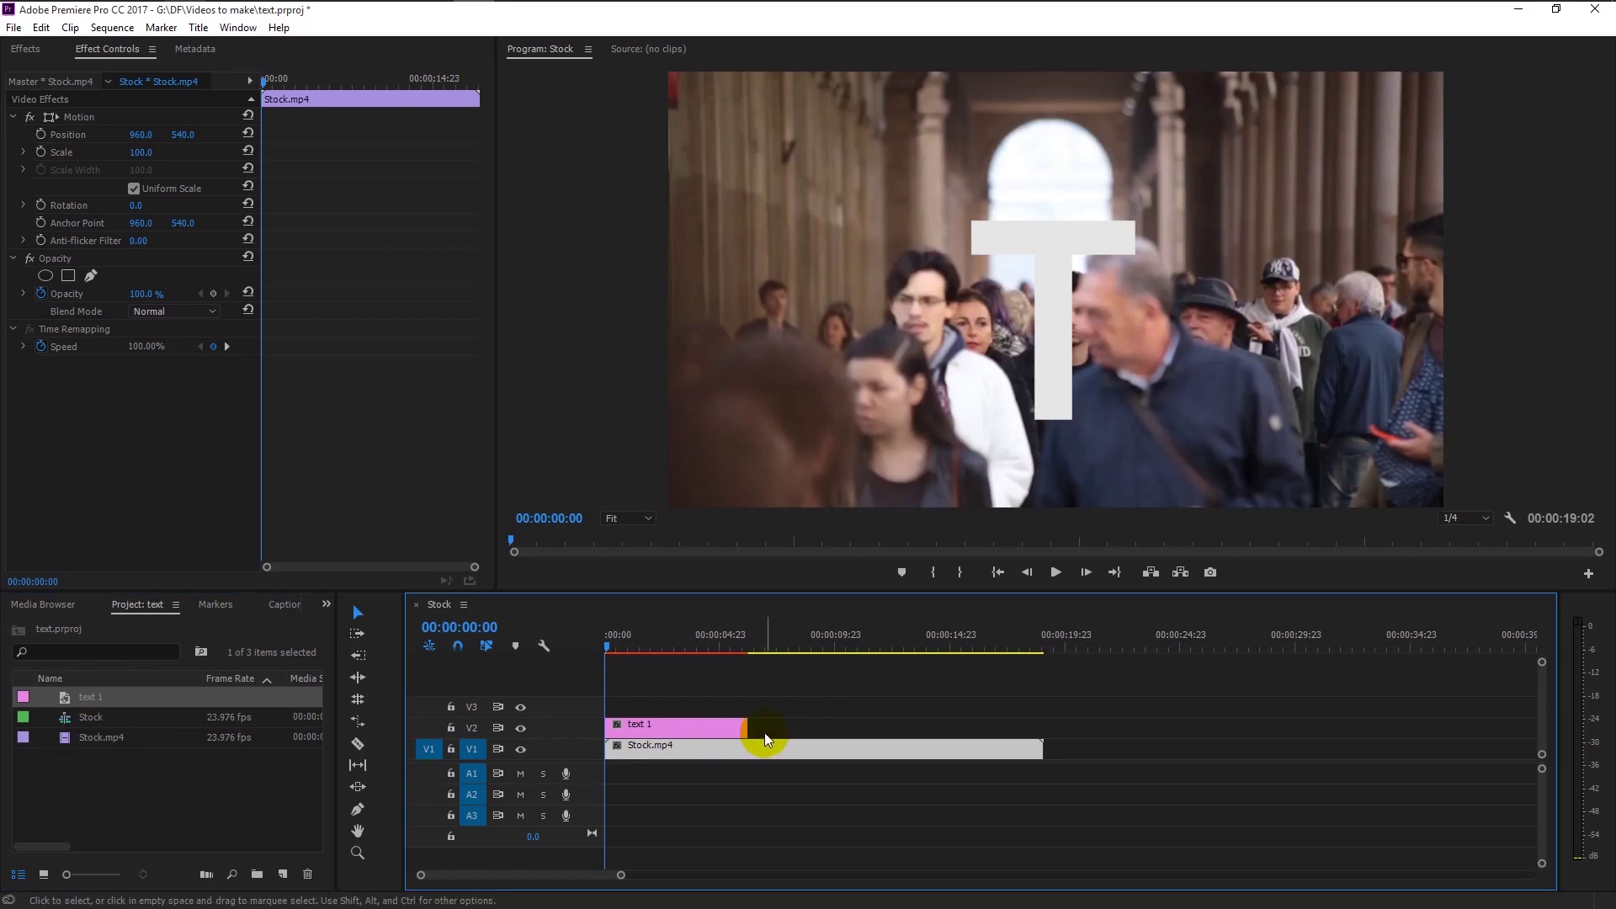
left_click_drag(745, 727, 1041, 728)
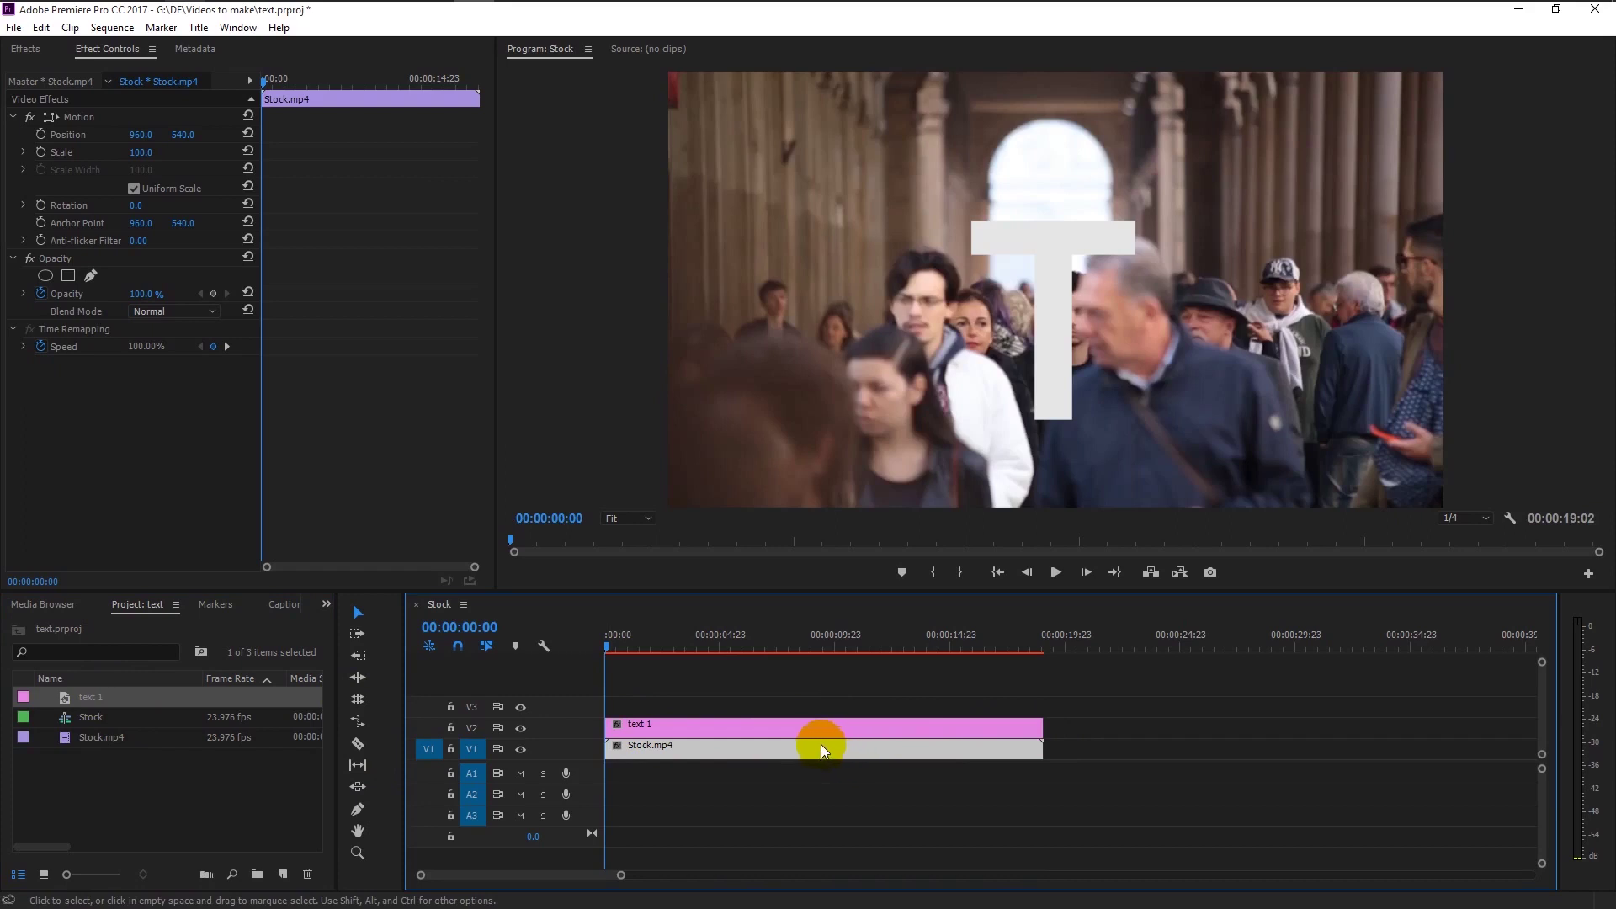
left_click(749, 728)
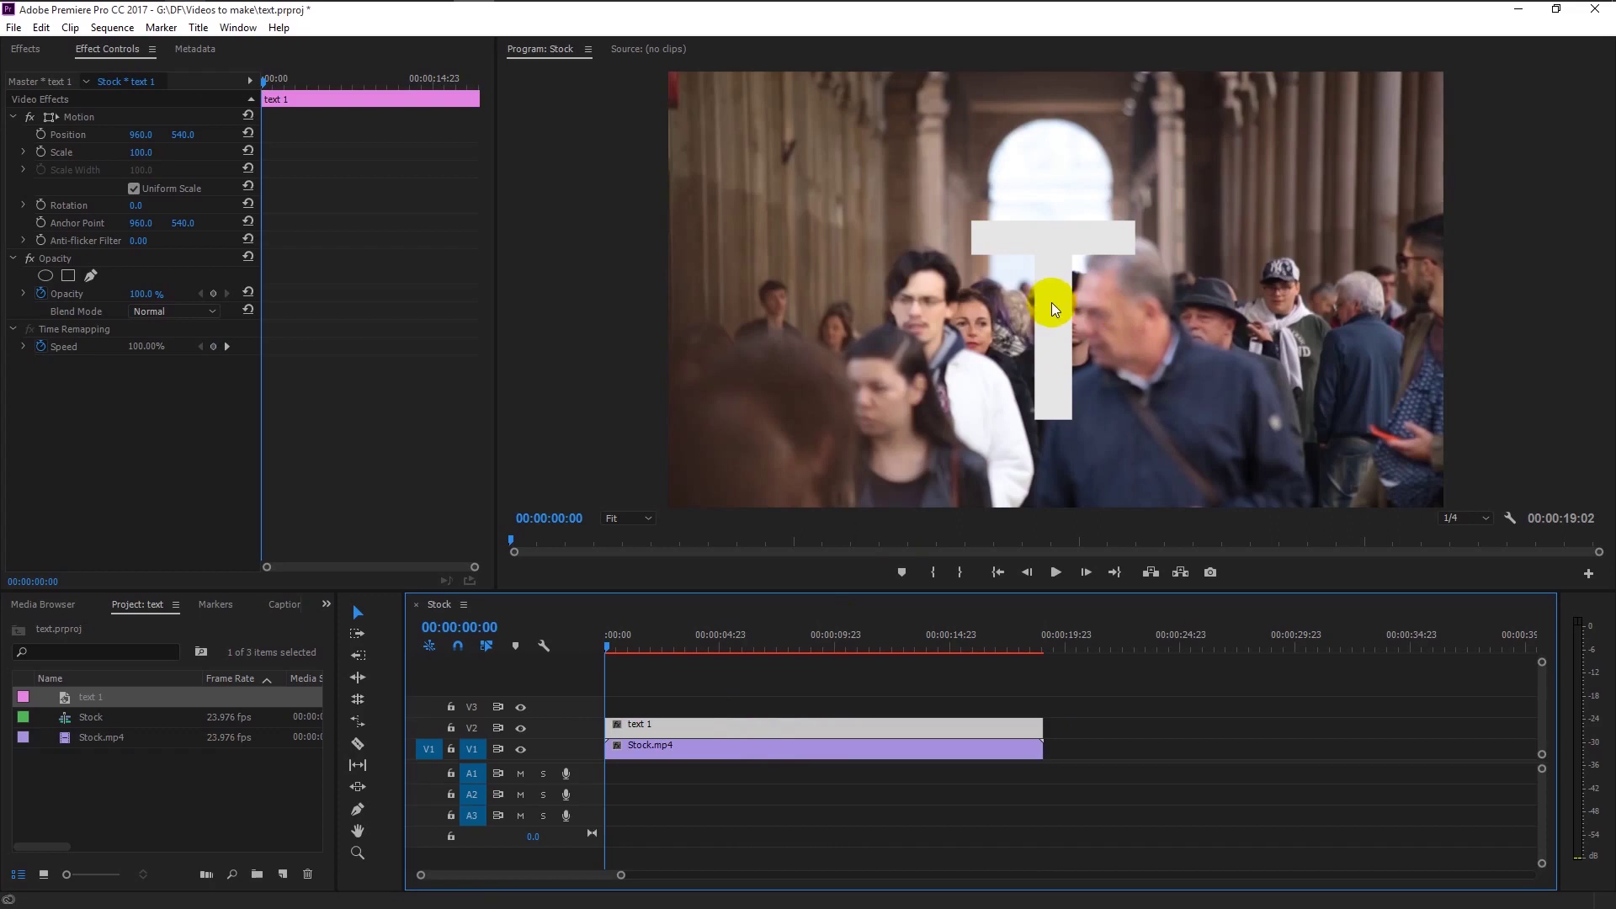
left_click_drag(131, 134, 14, 135)
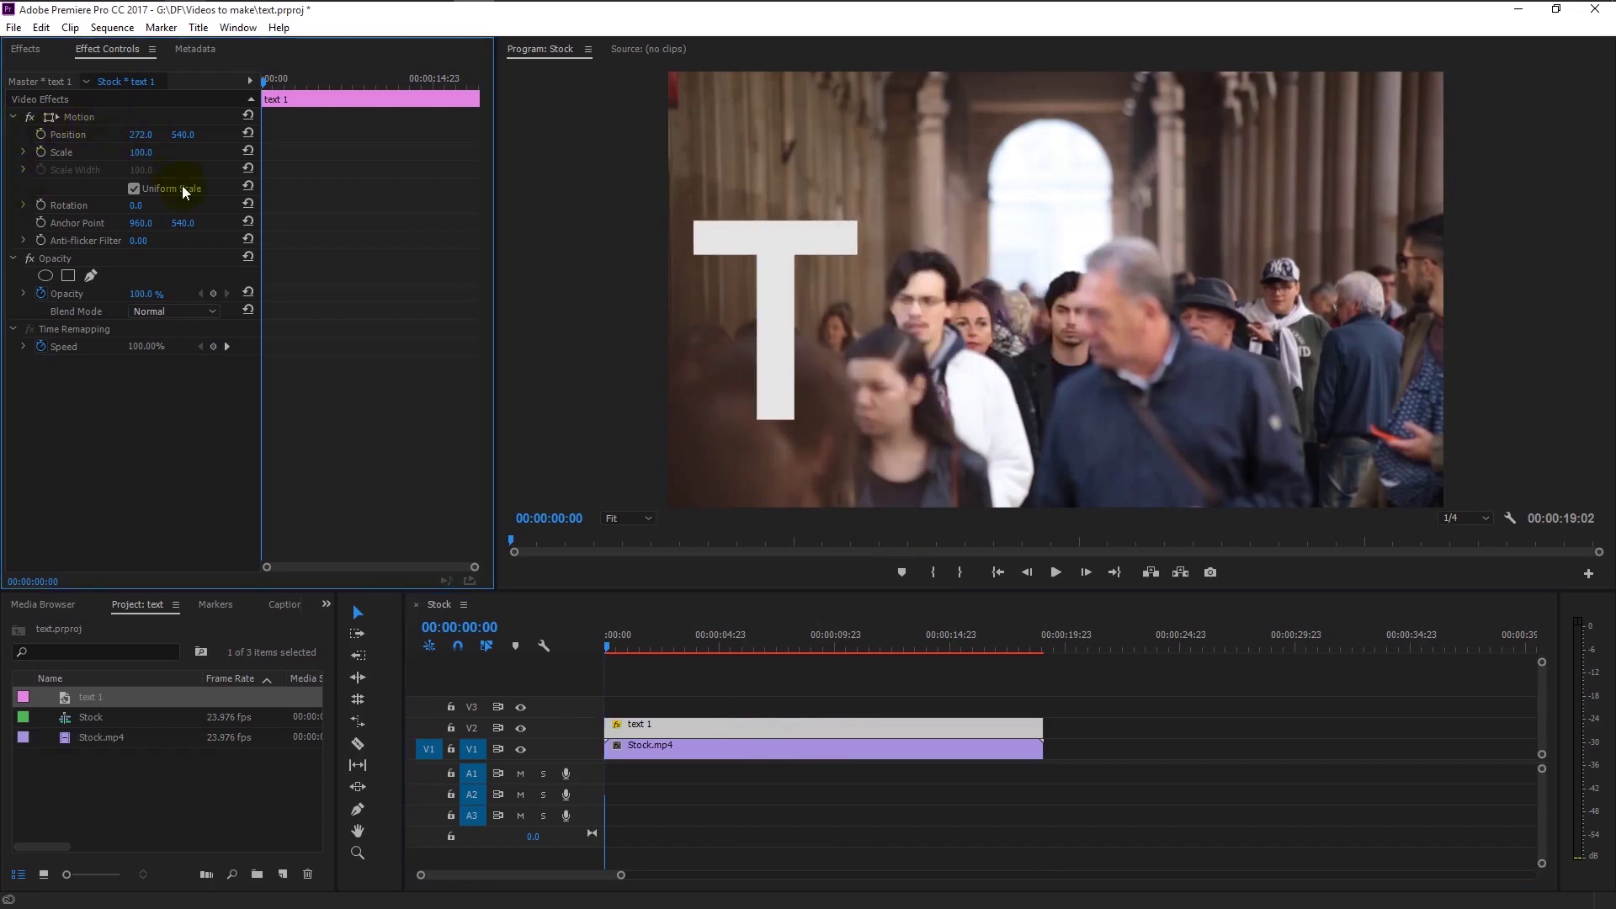
left_click_drag(141, 152, 270, 216)
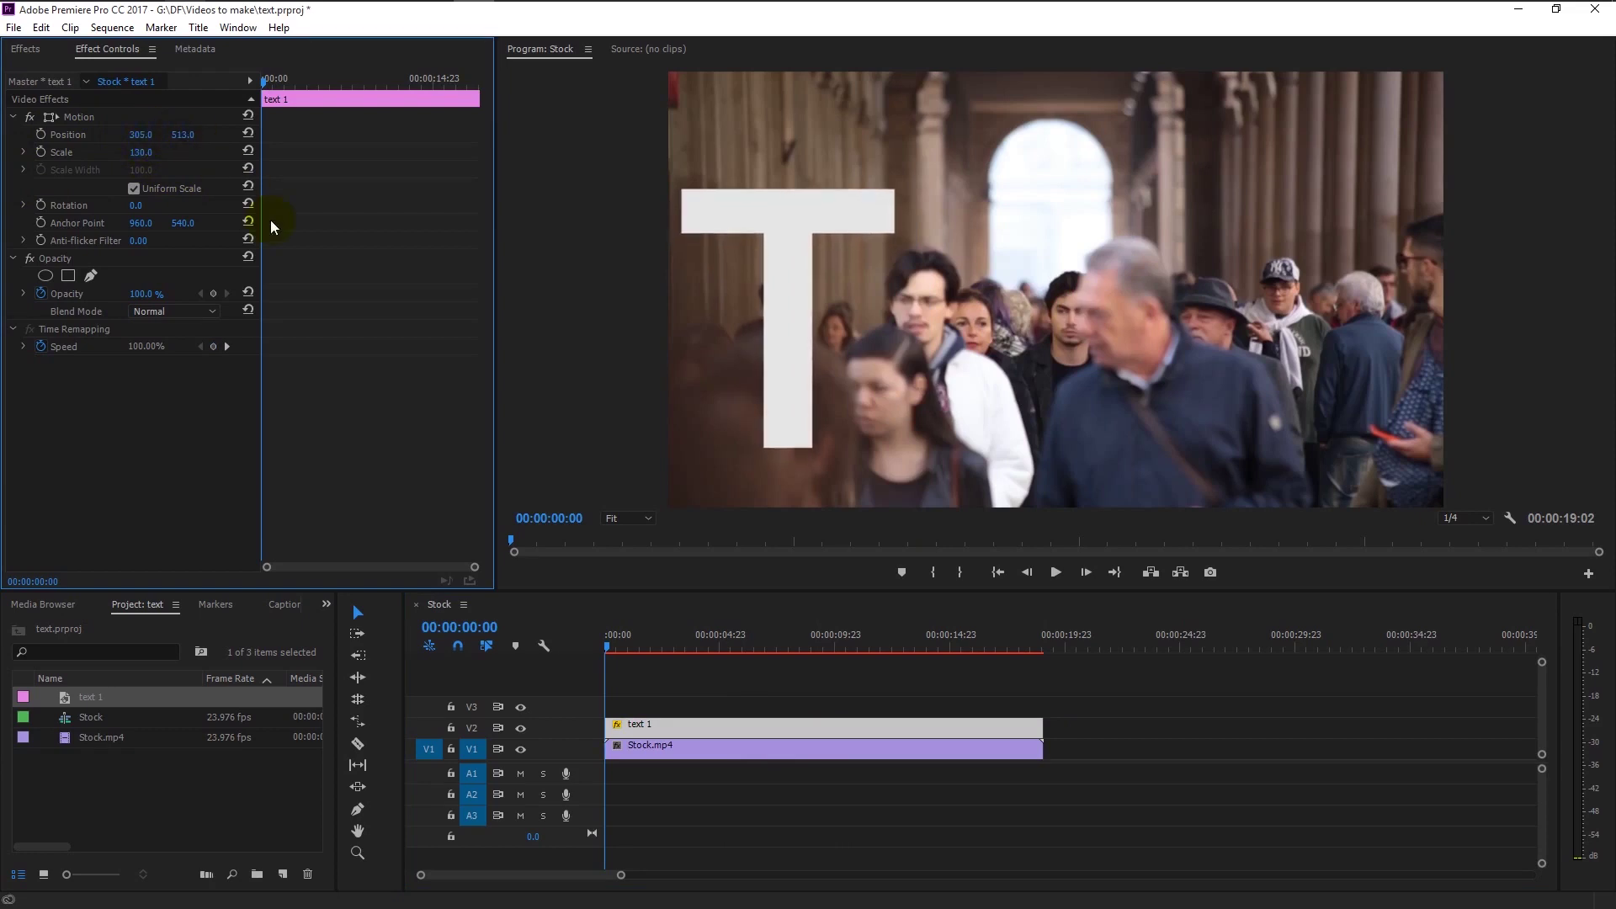
left_click(744, 739)
Duplicate text 1 onto the track above and rename the copy 'text 2'
left_click(727, 729)
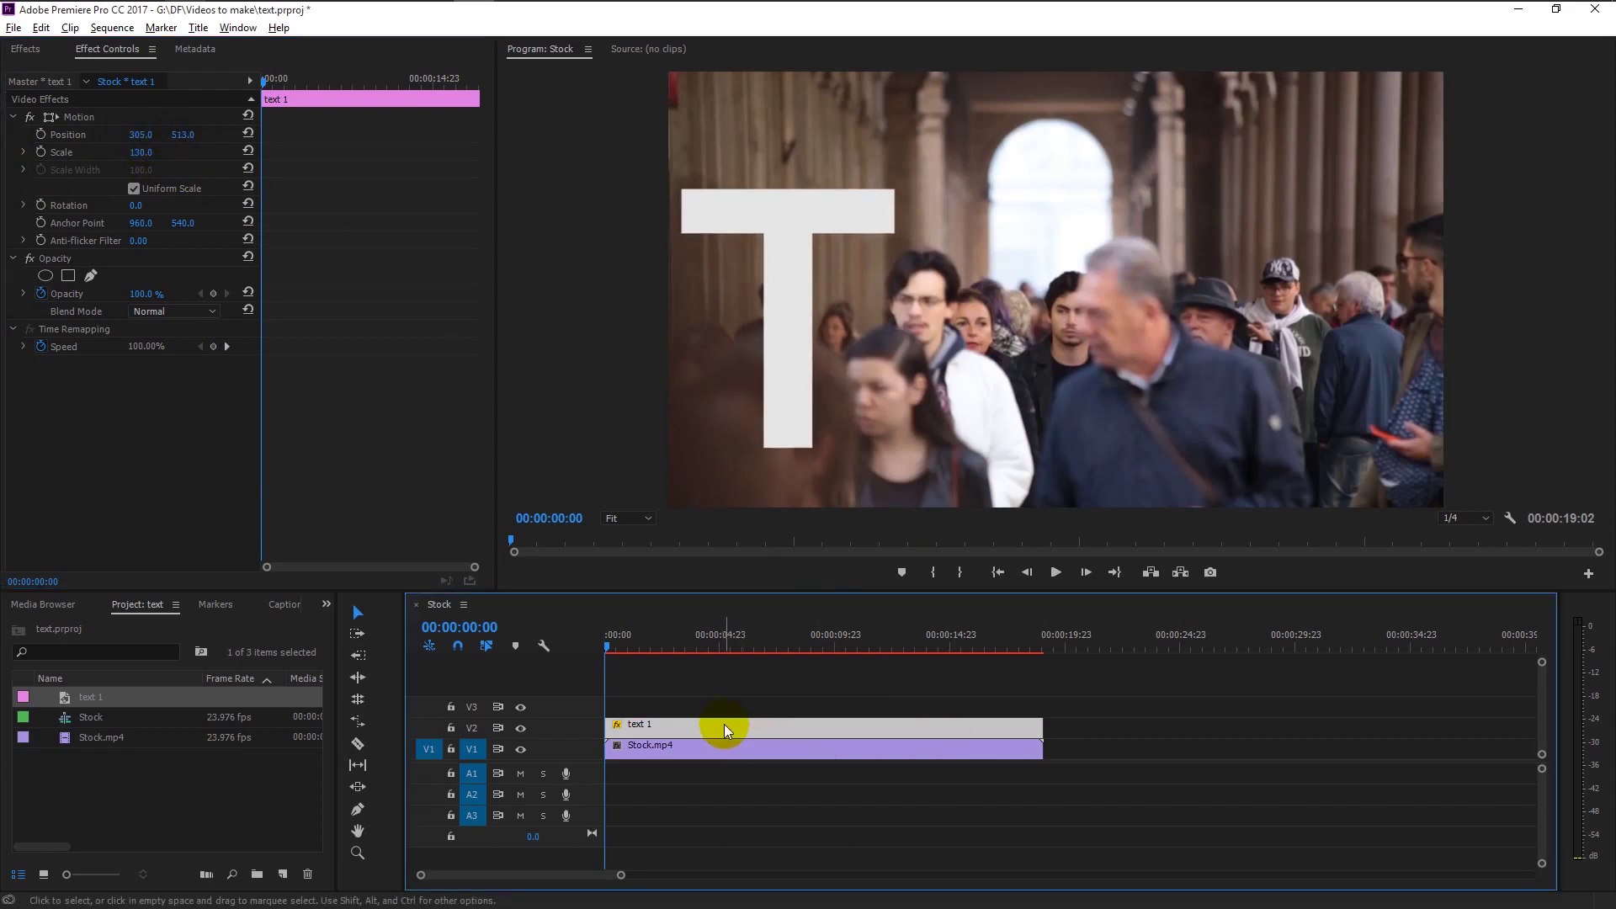
left_click_drag(727, 718, 722, 709)
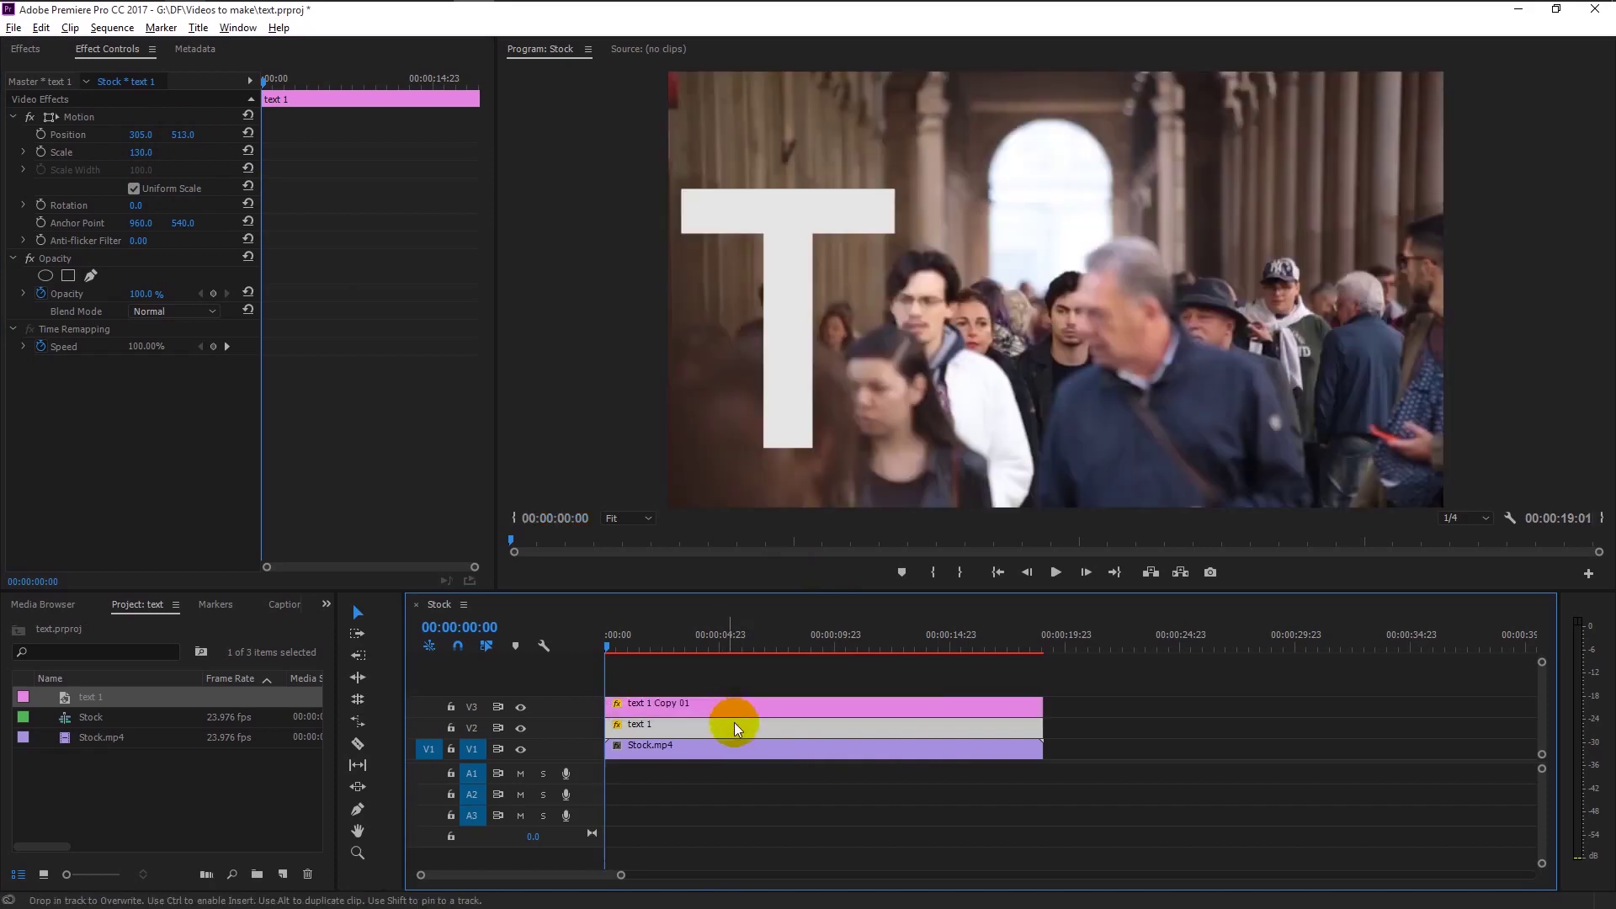
left_click(701, 710)
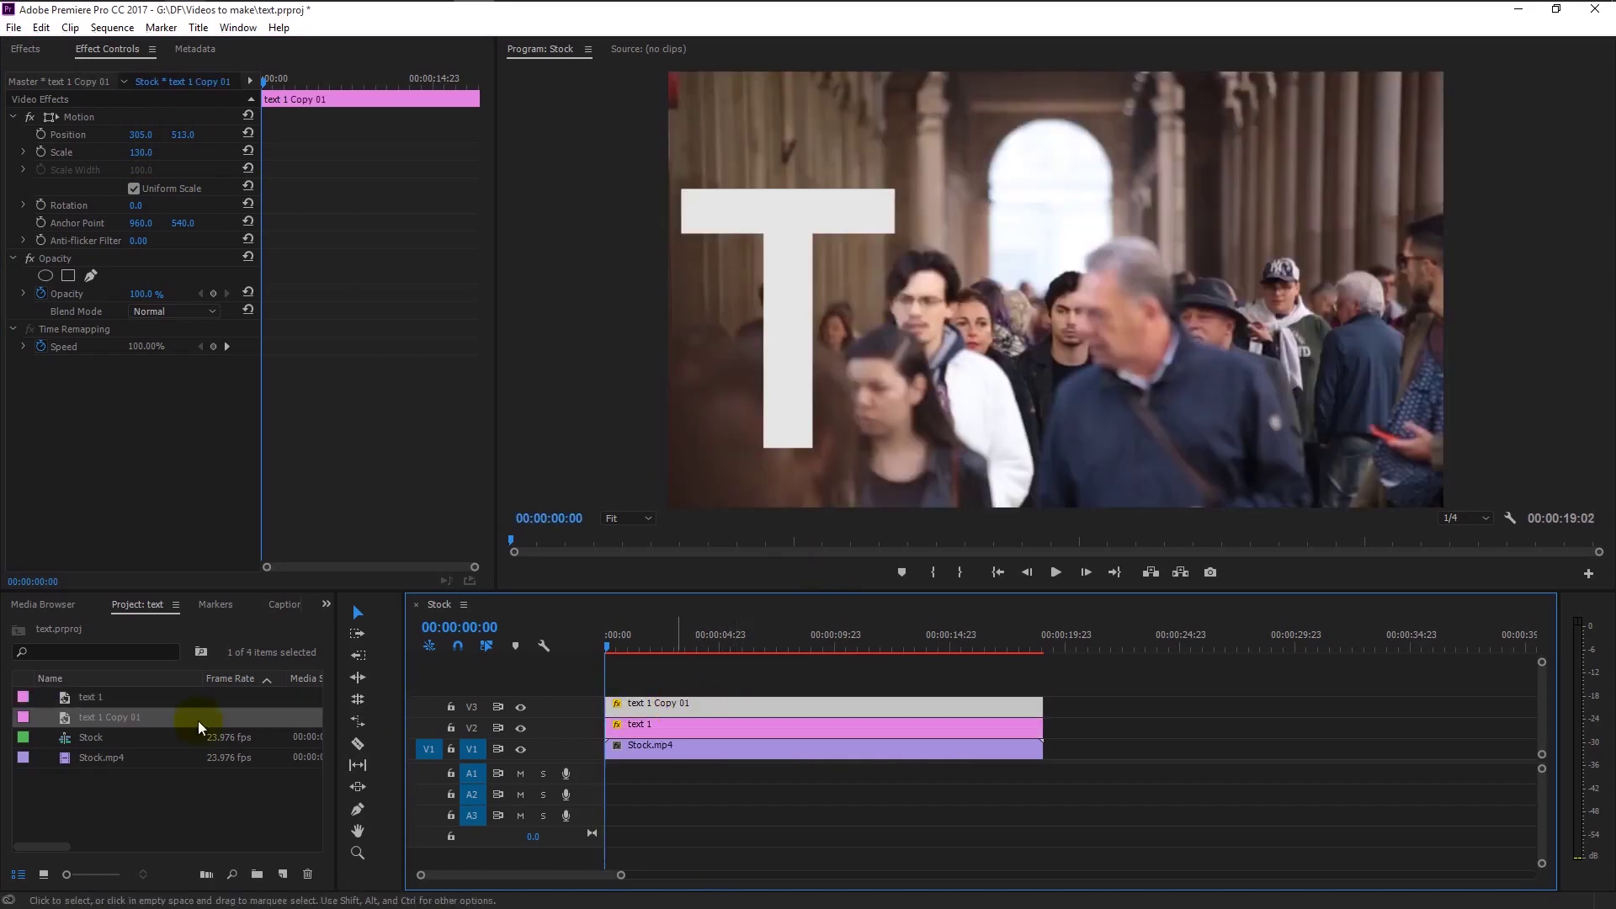
left_click(93, 719)
type("text 2")
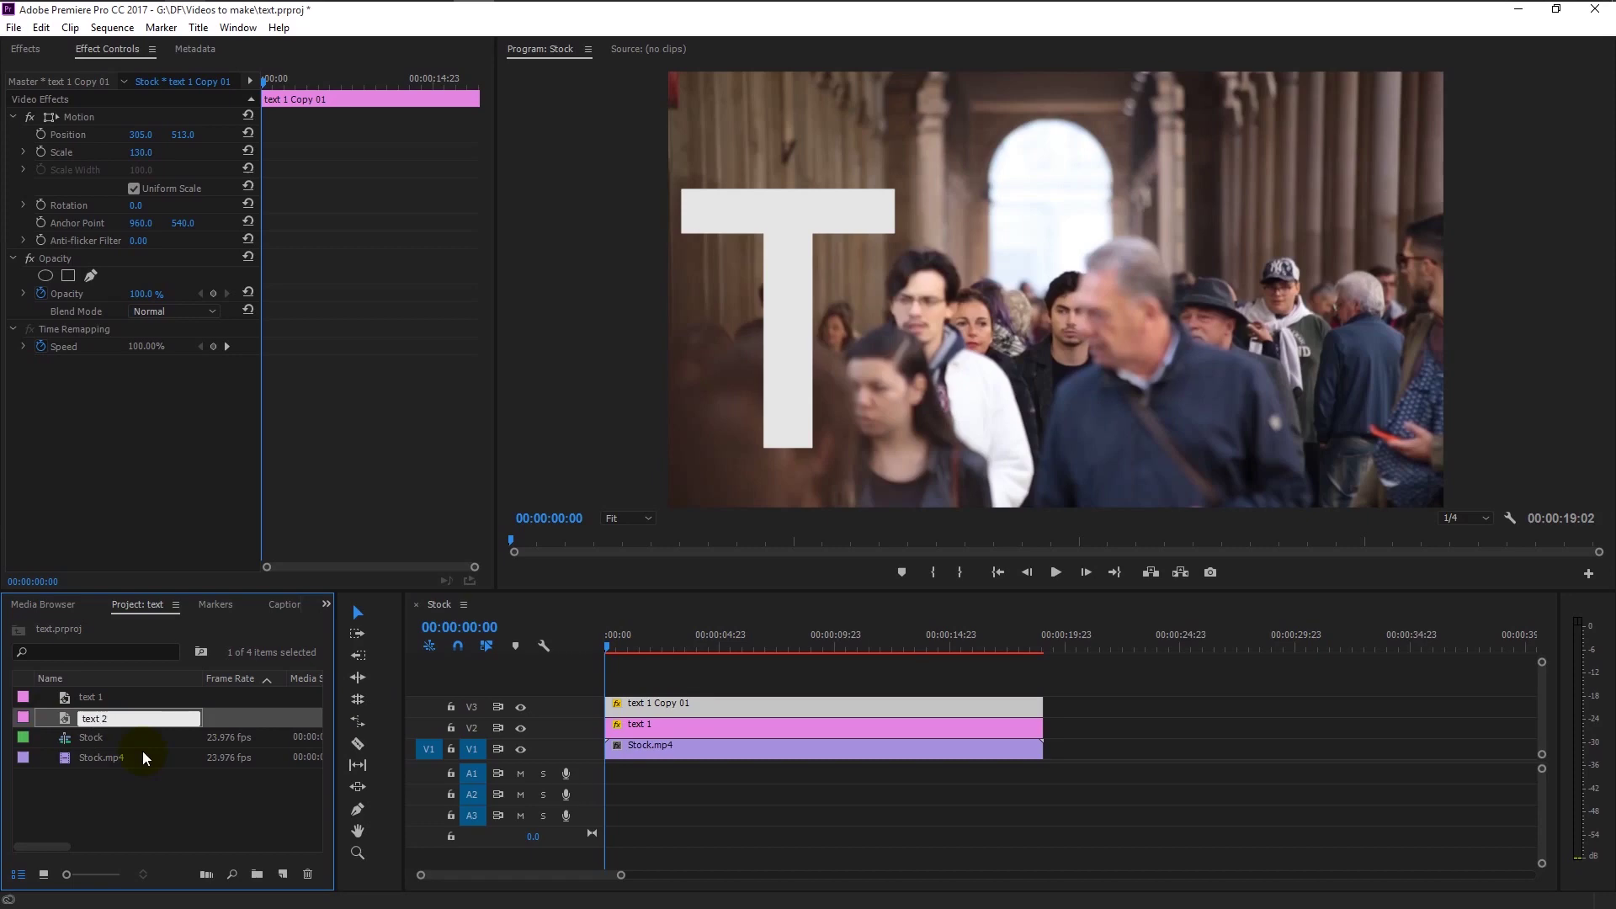
key("Tab")
Change text 2's letter to E and move it right to Position X 837
double_click(620, 707)
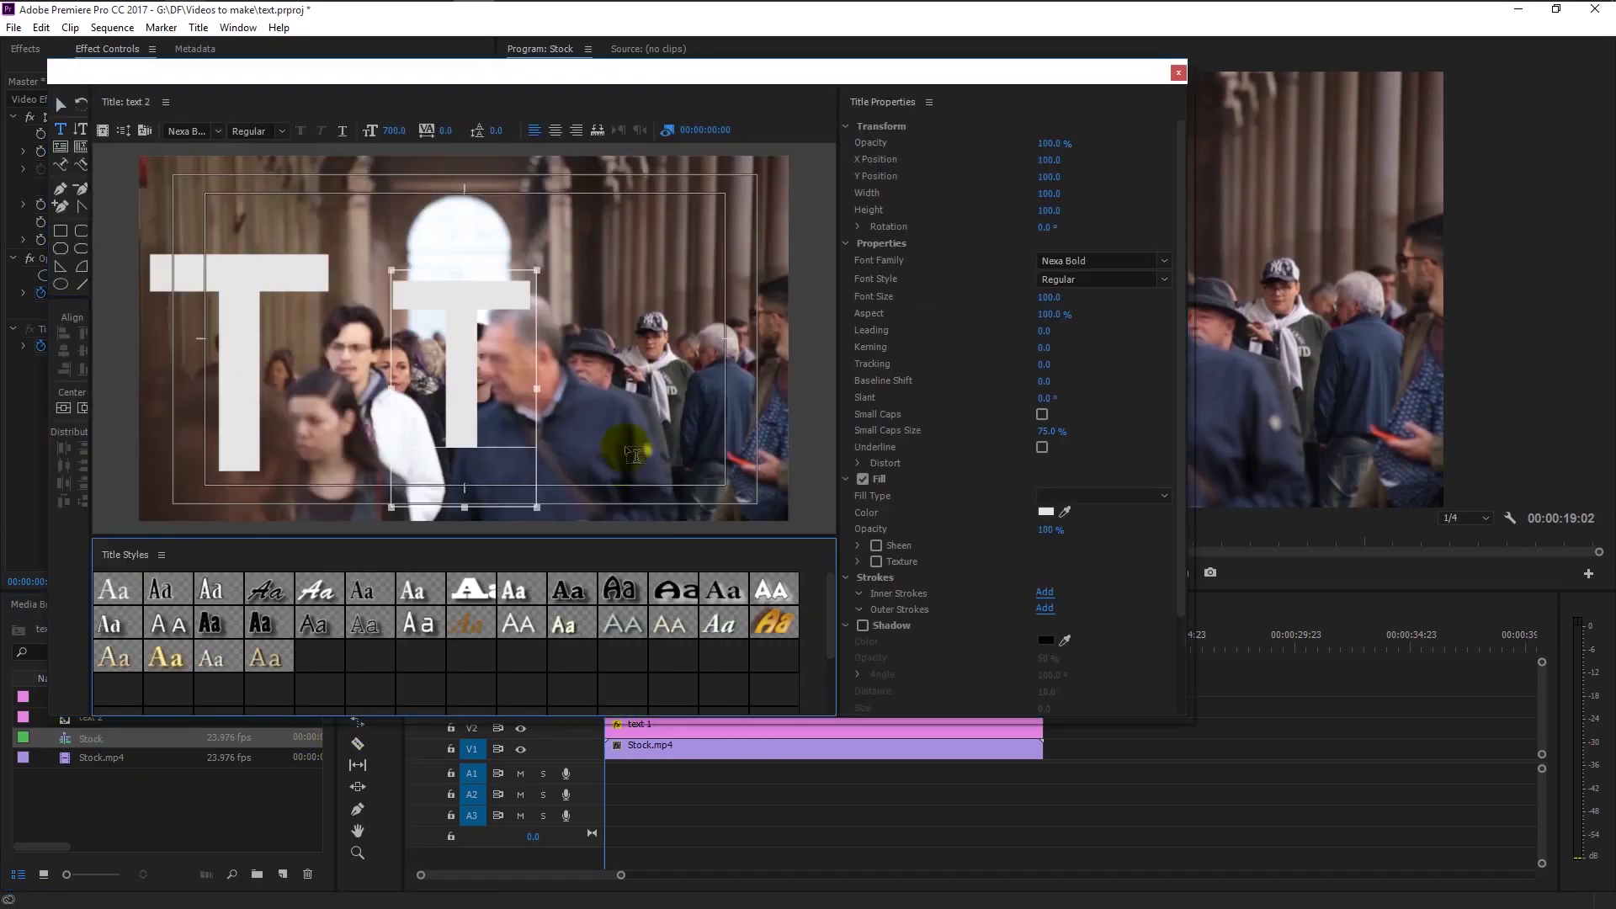
left_click(514, 412)
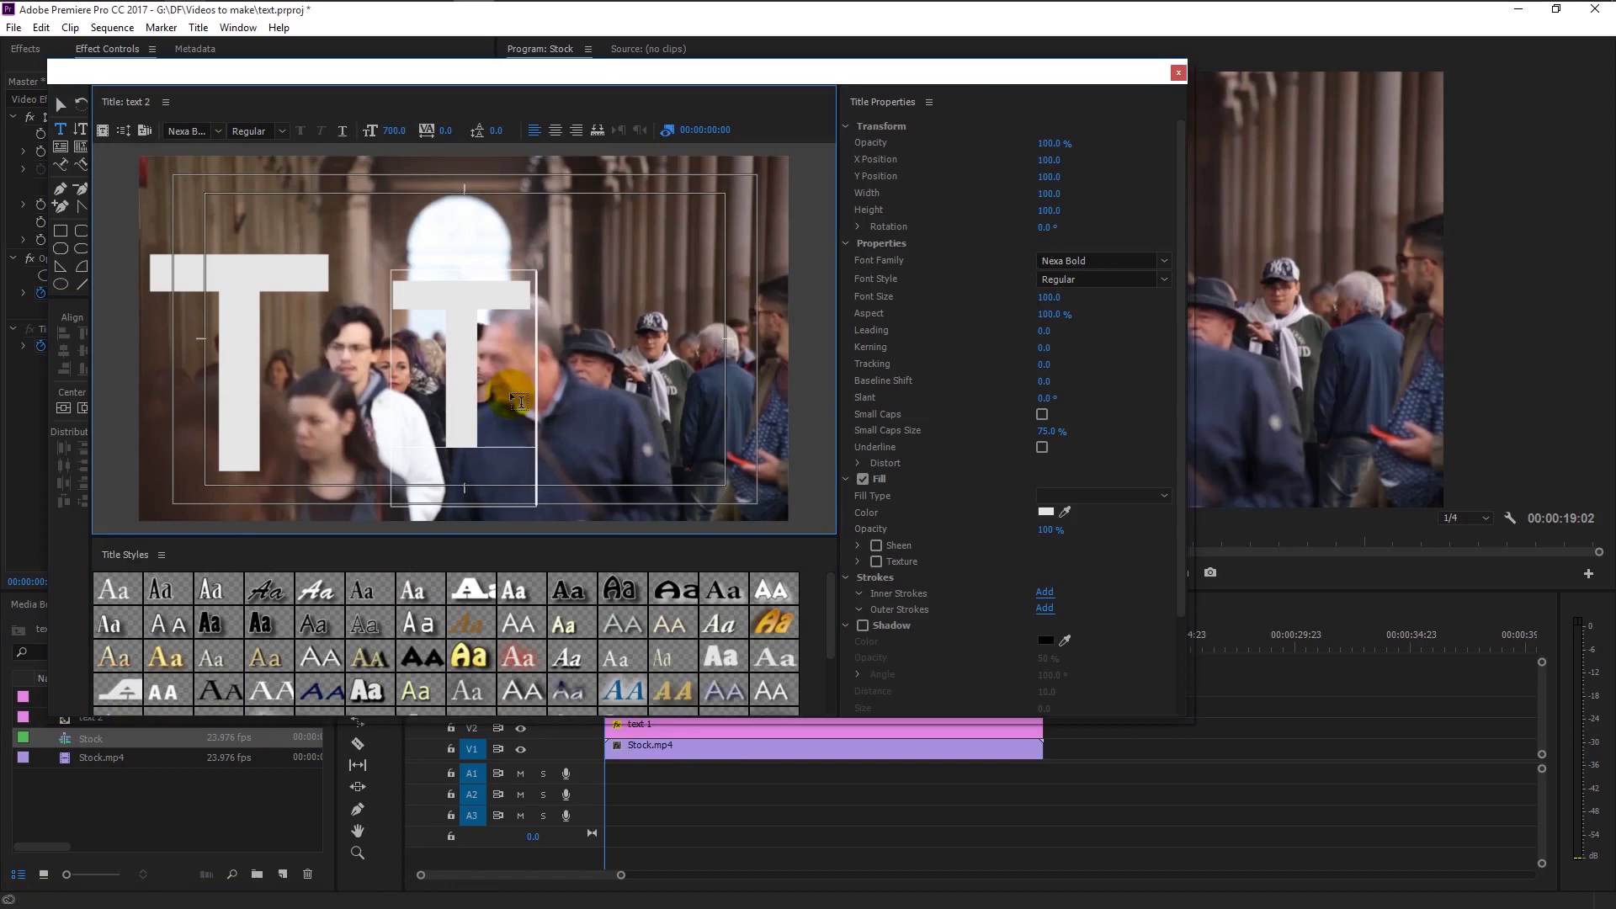
type("E")
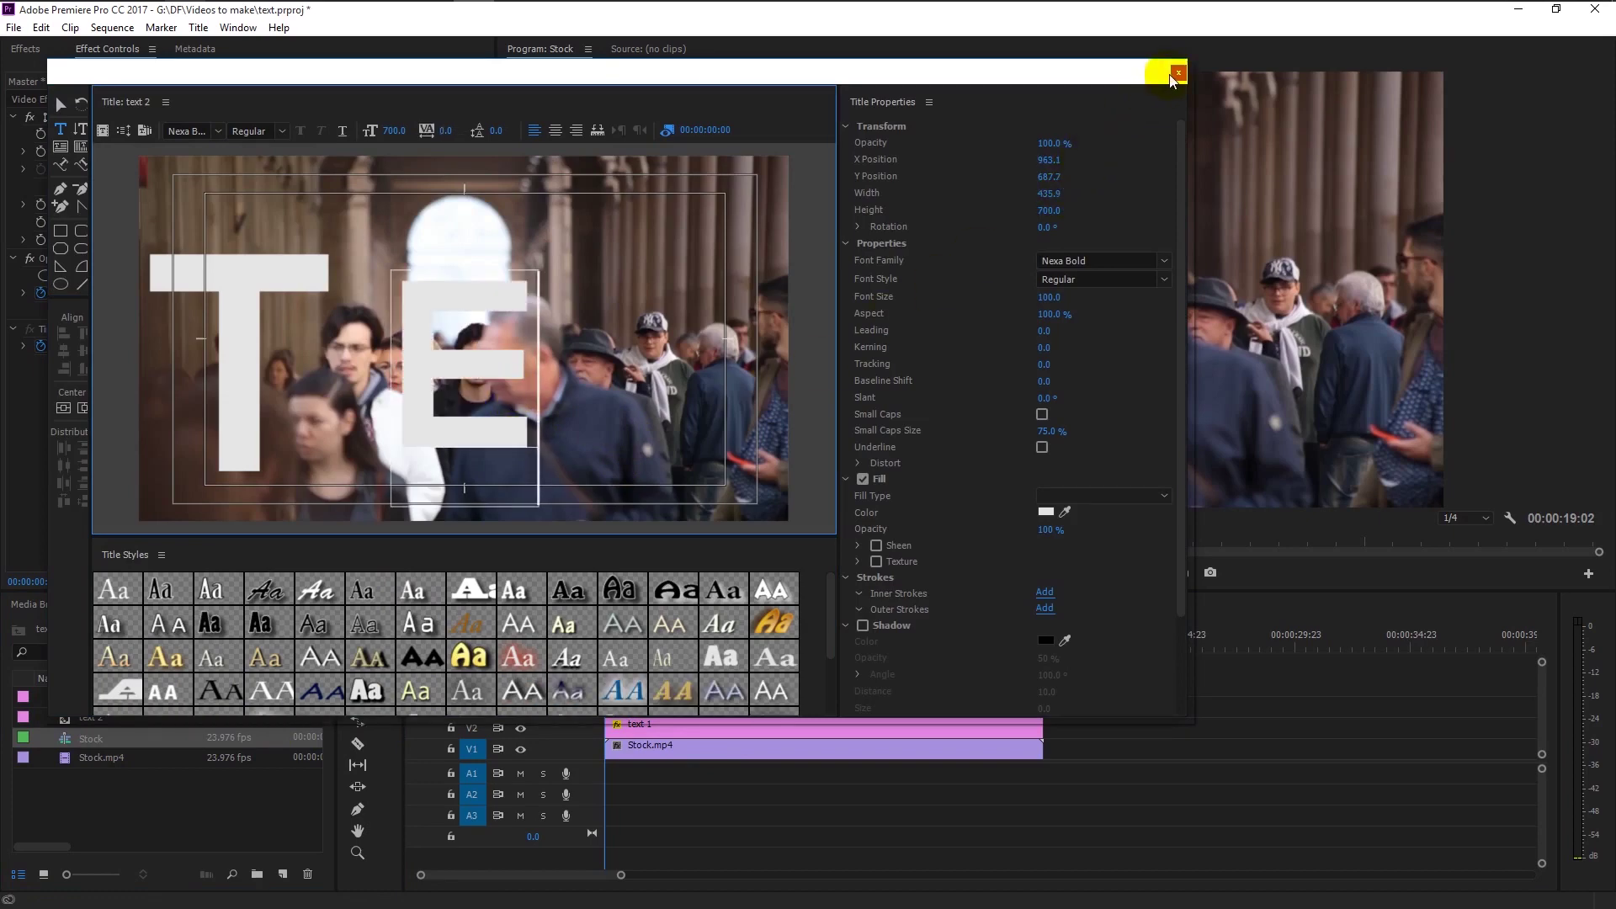
left_click(1174, 76)
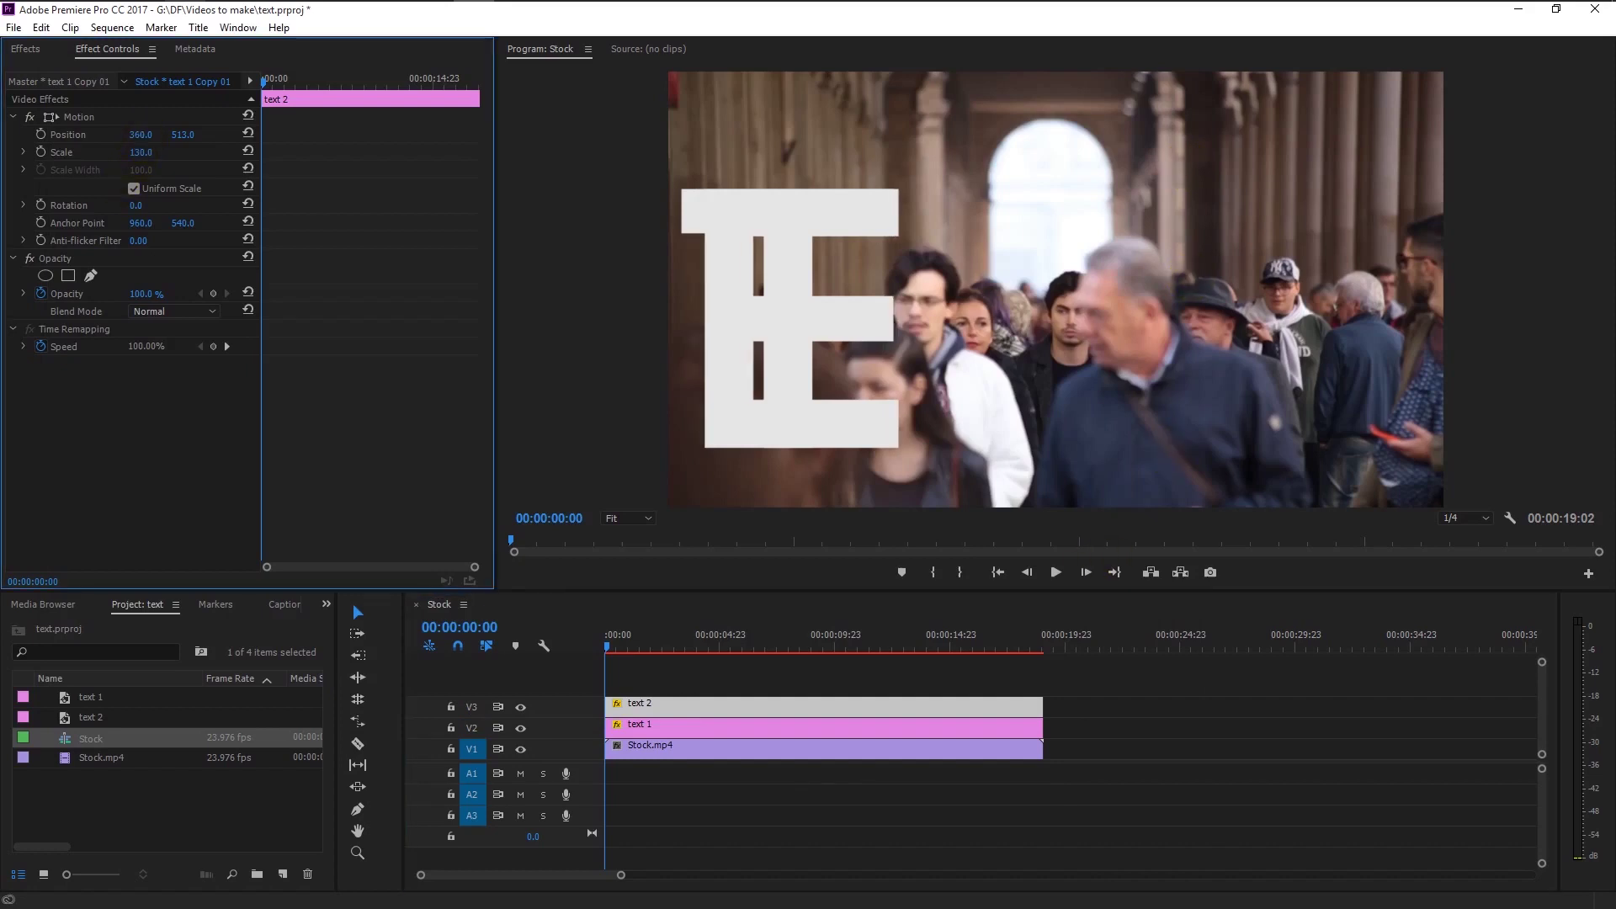
left_click_drag(140, 134, 542, 135)
Duplicate the text 2 clip onto a new track above
left_click(670, 711)
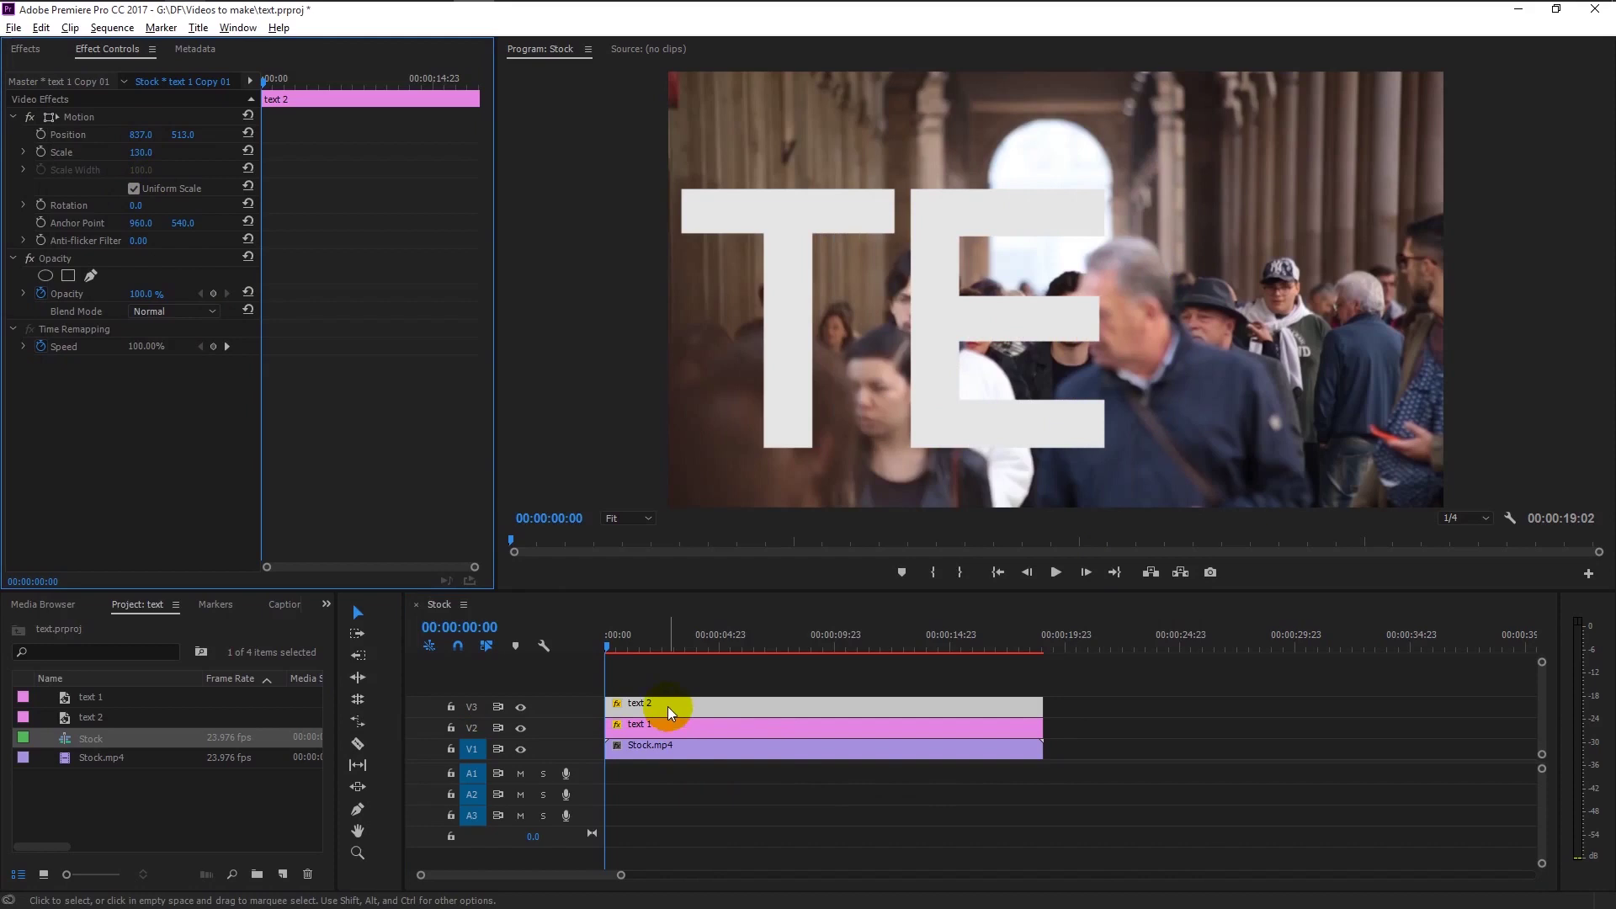
left_click_drag(670, 711, 675, 689)
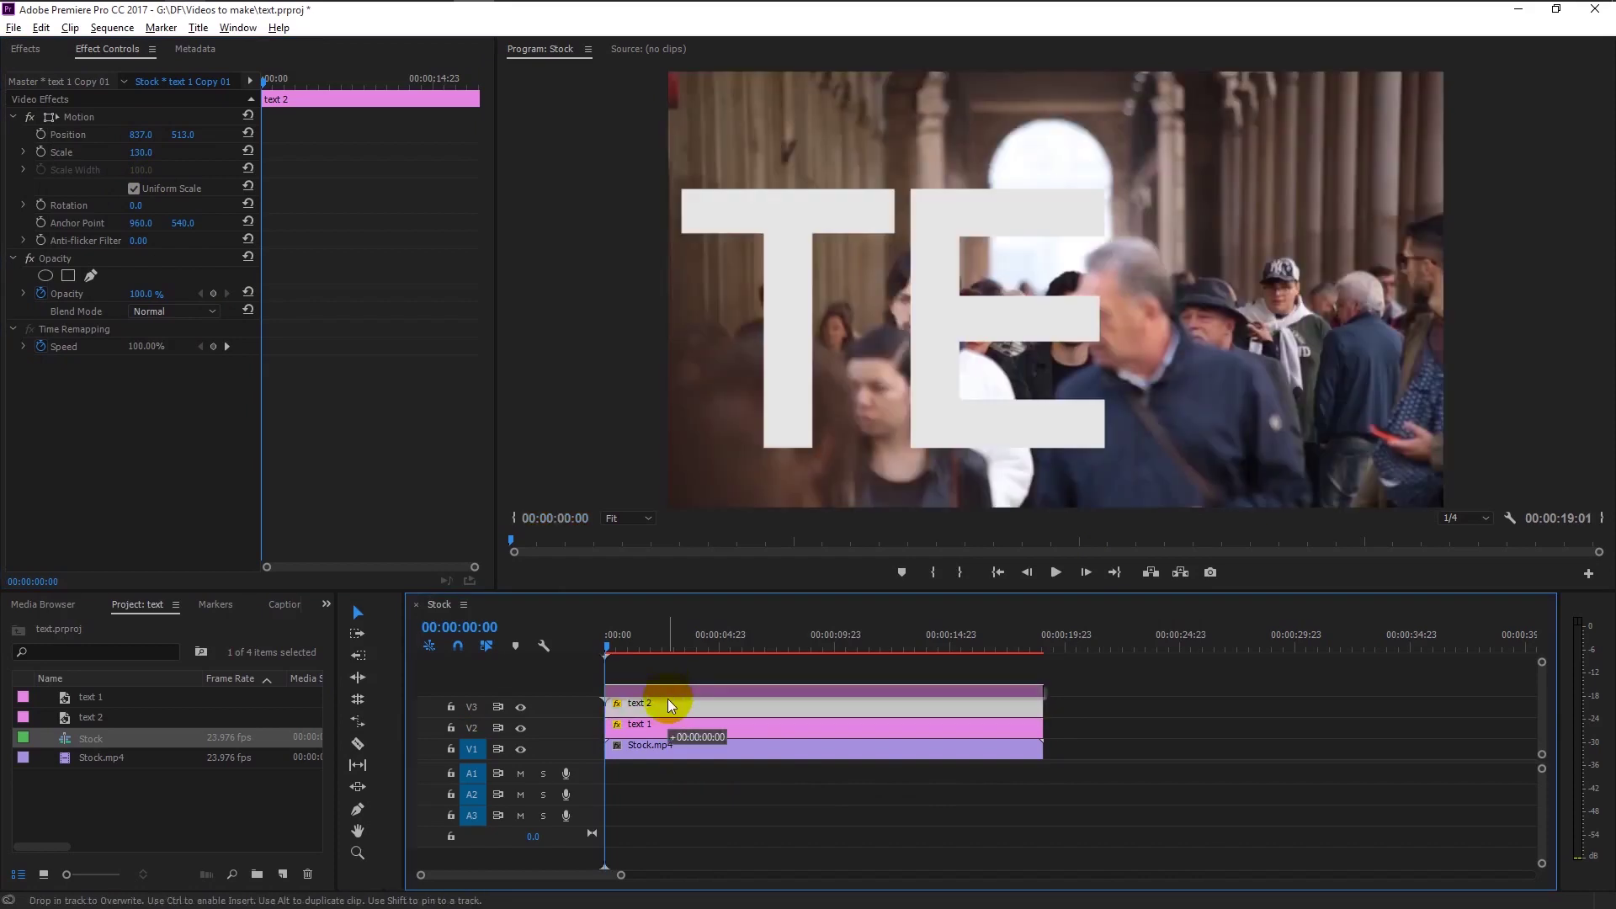
left_click(671, 688)
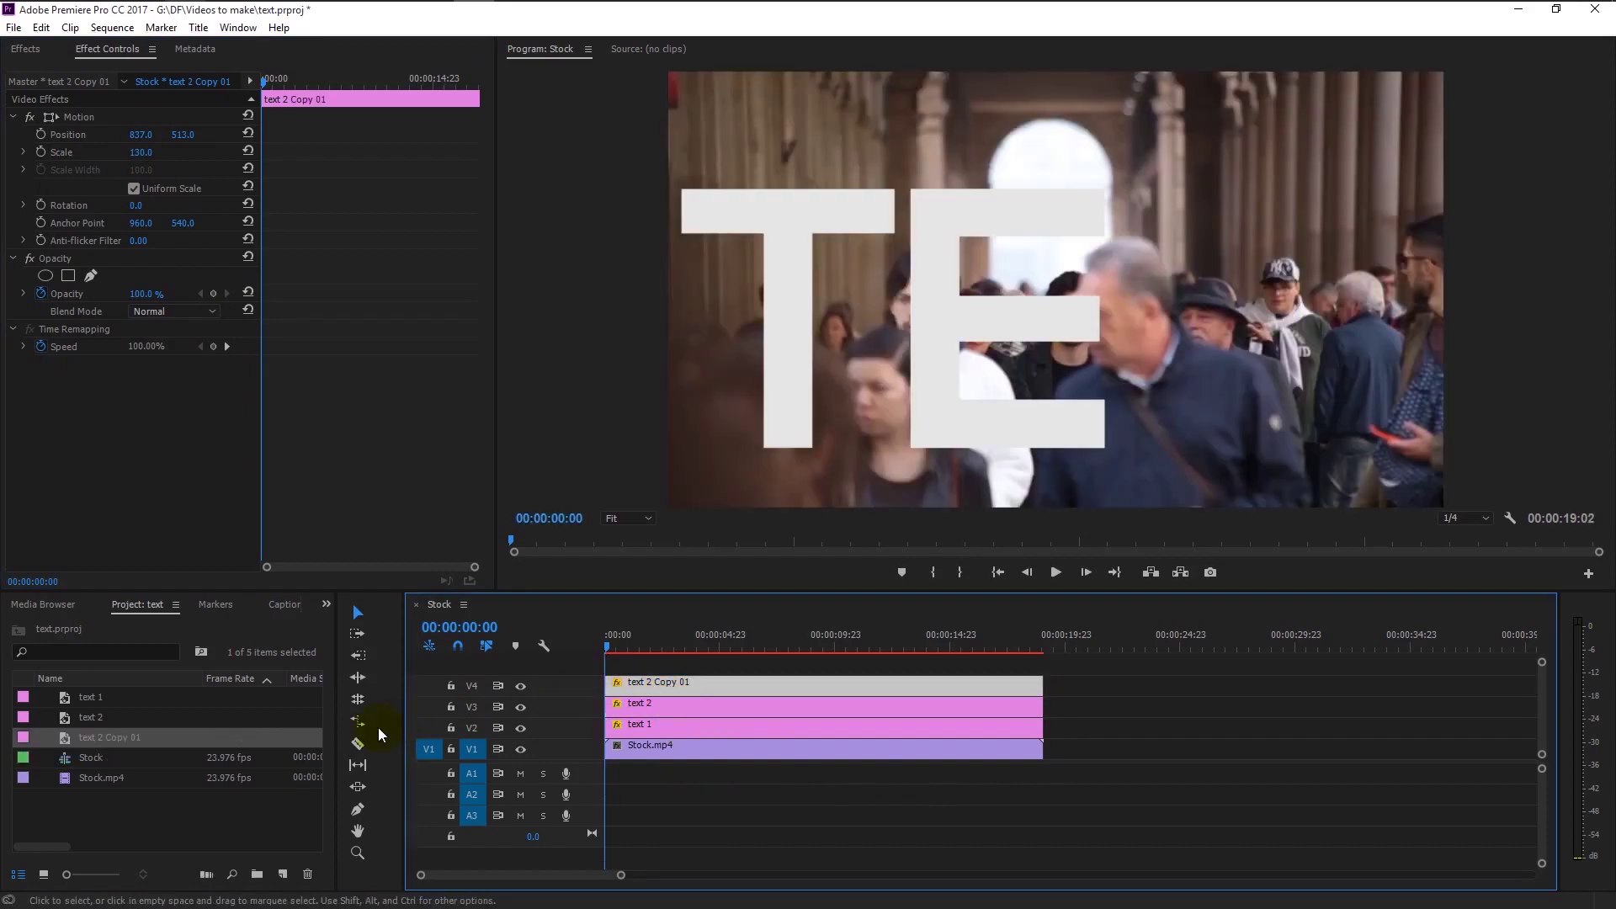
left_click(111, 740)
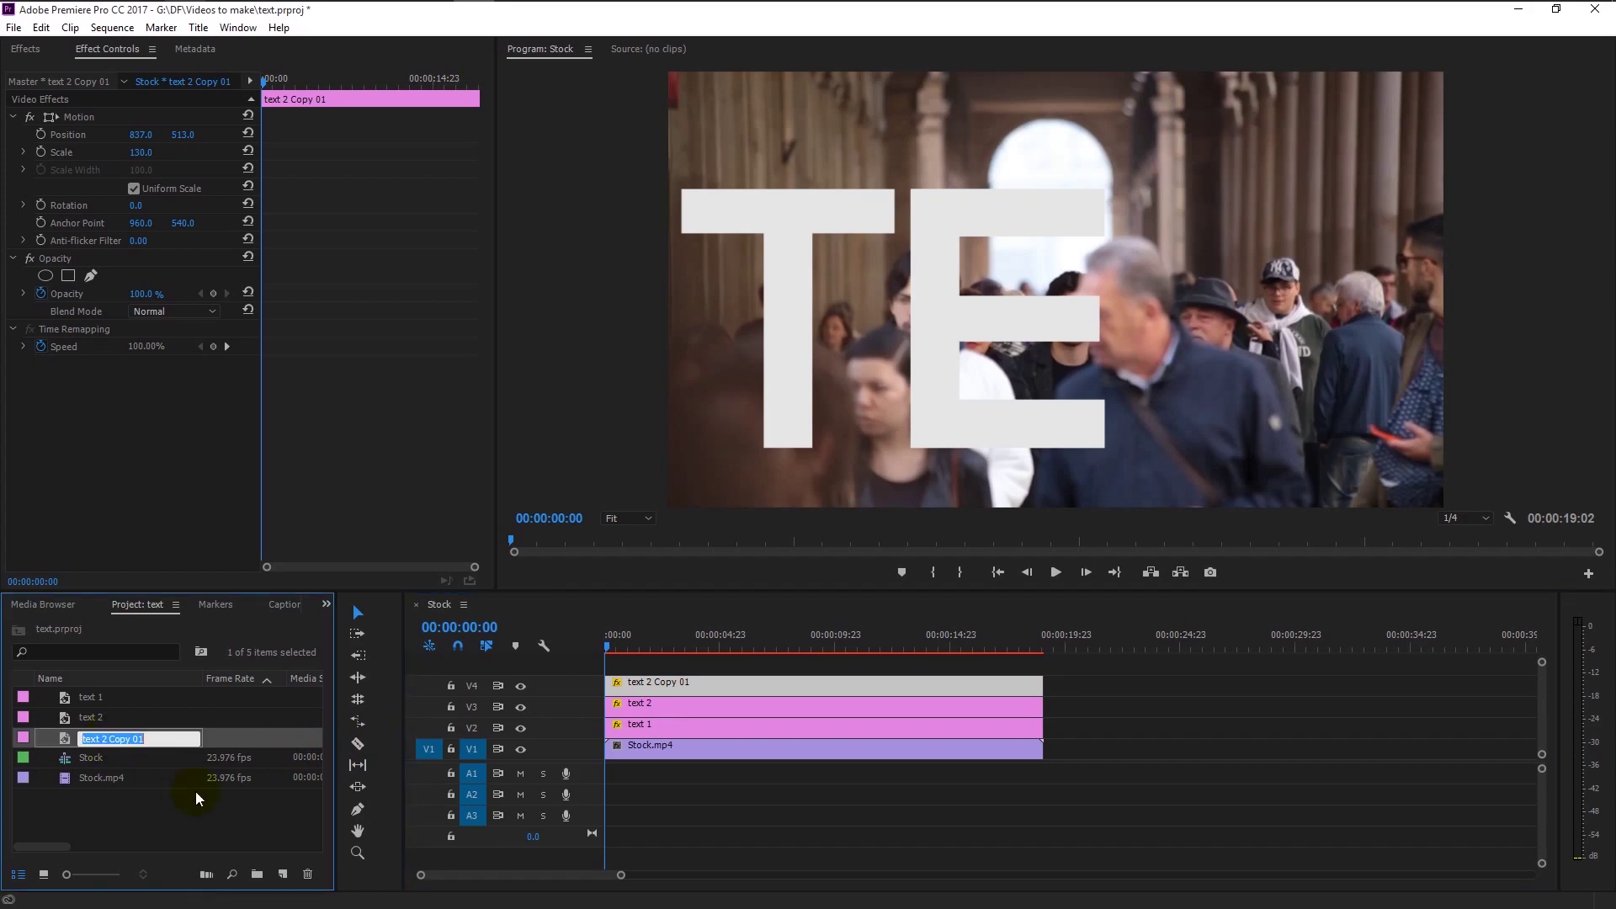
Rename the duplicated title item to 'text 3'
type("text 3")
key("Return")
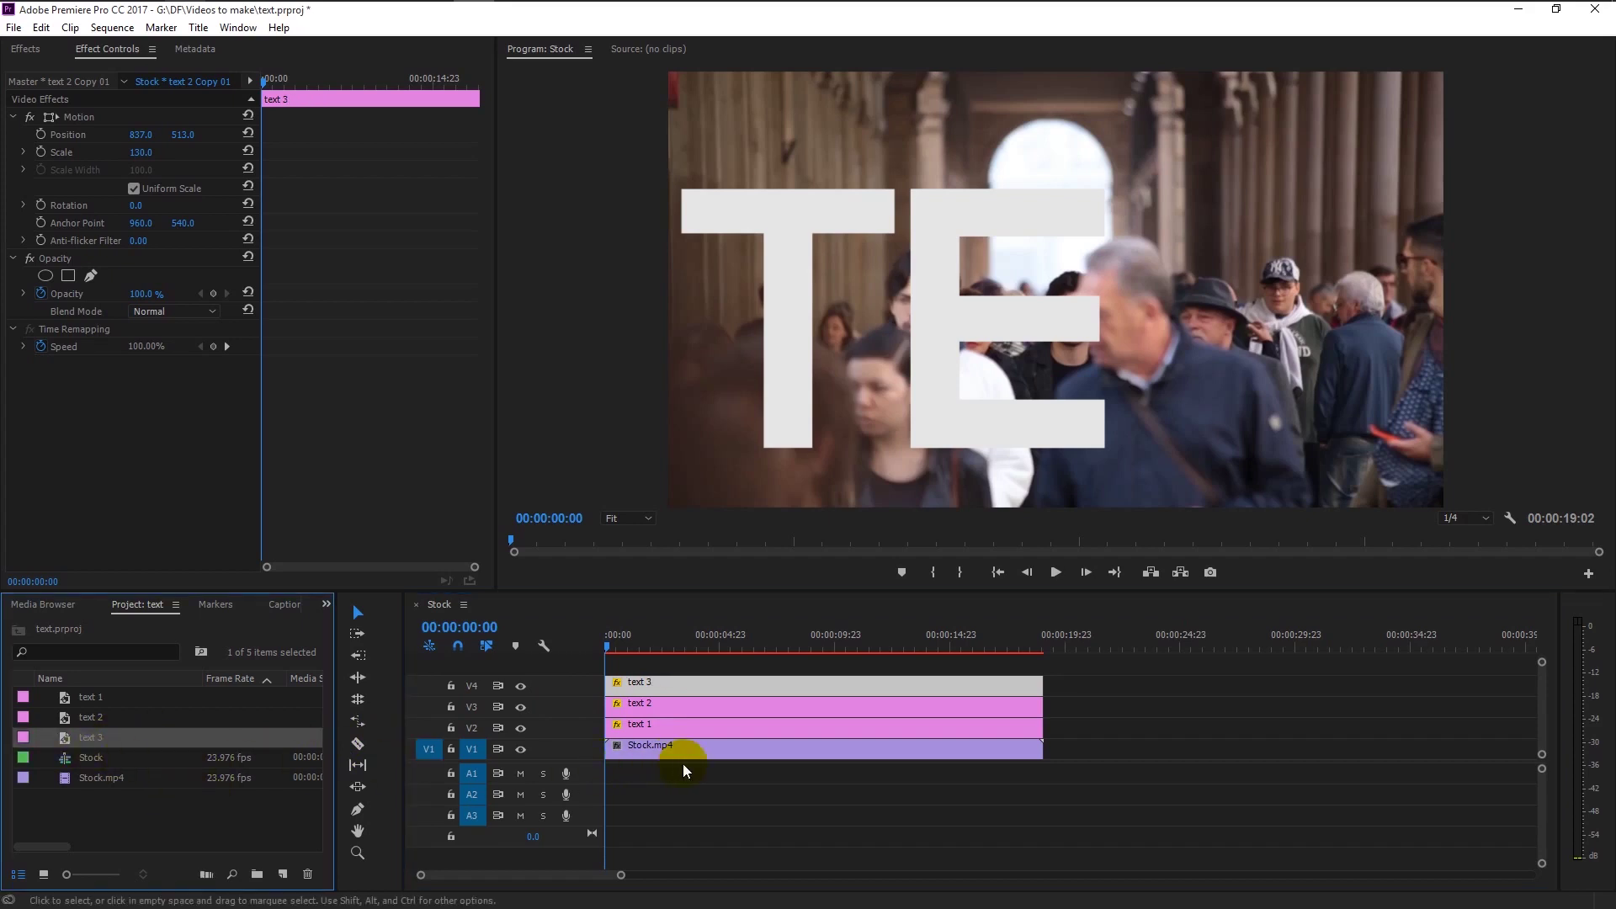
left_click(722, 686)
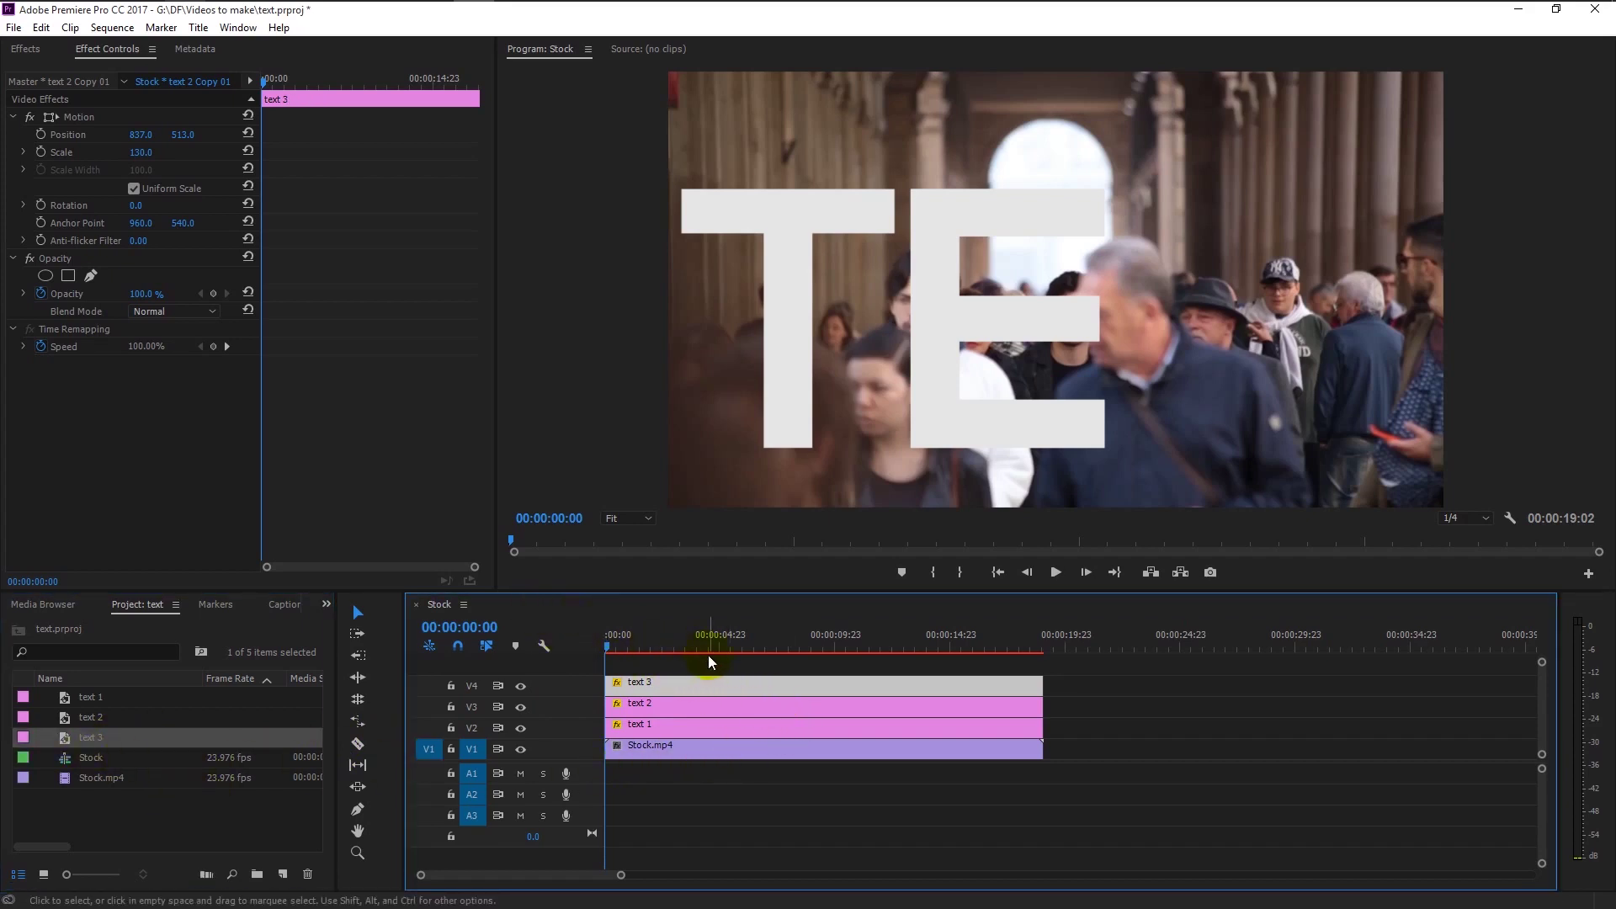
Make text 3's letter an X shifted right, scaled to 180, and duplicate the clip
double_click(715, 682)
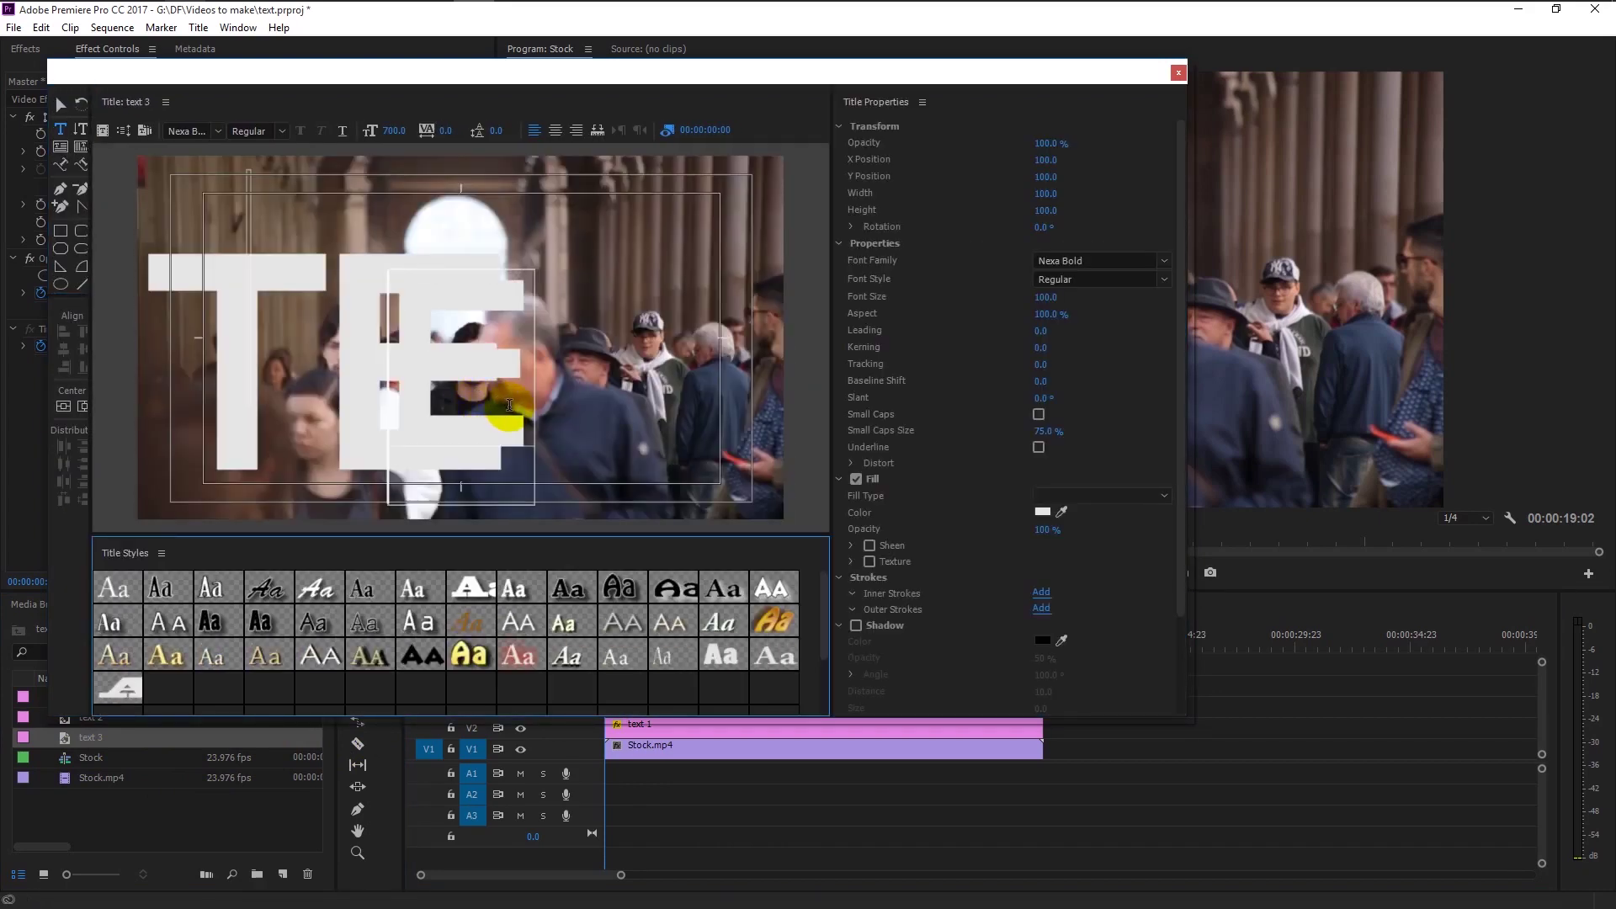
left_click(530, 454)
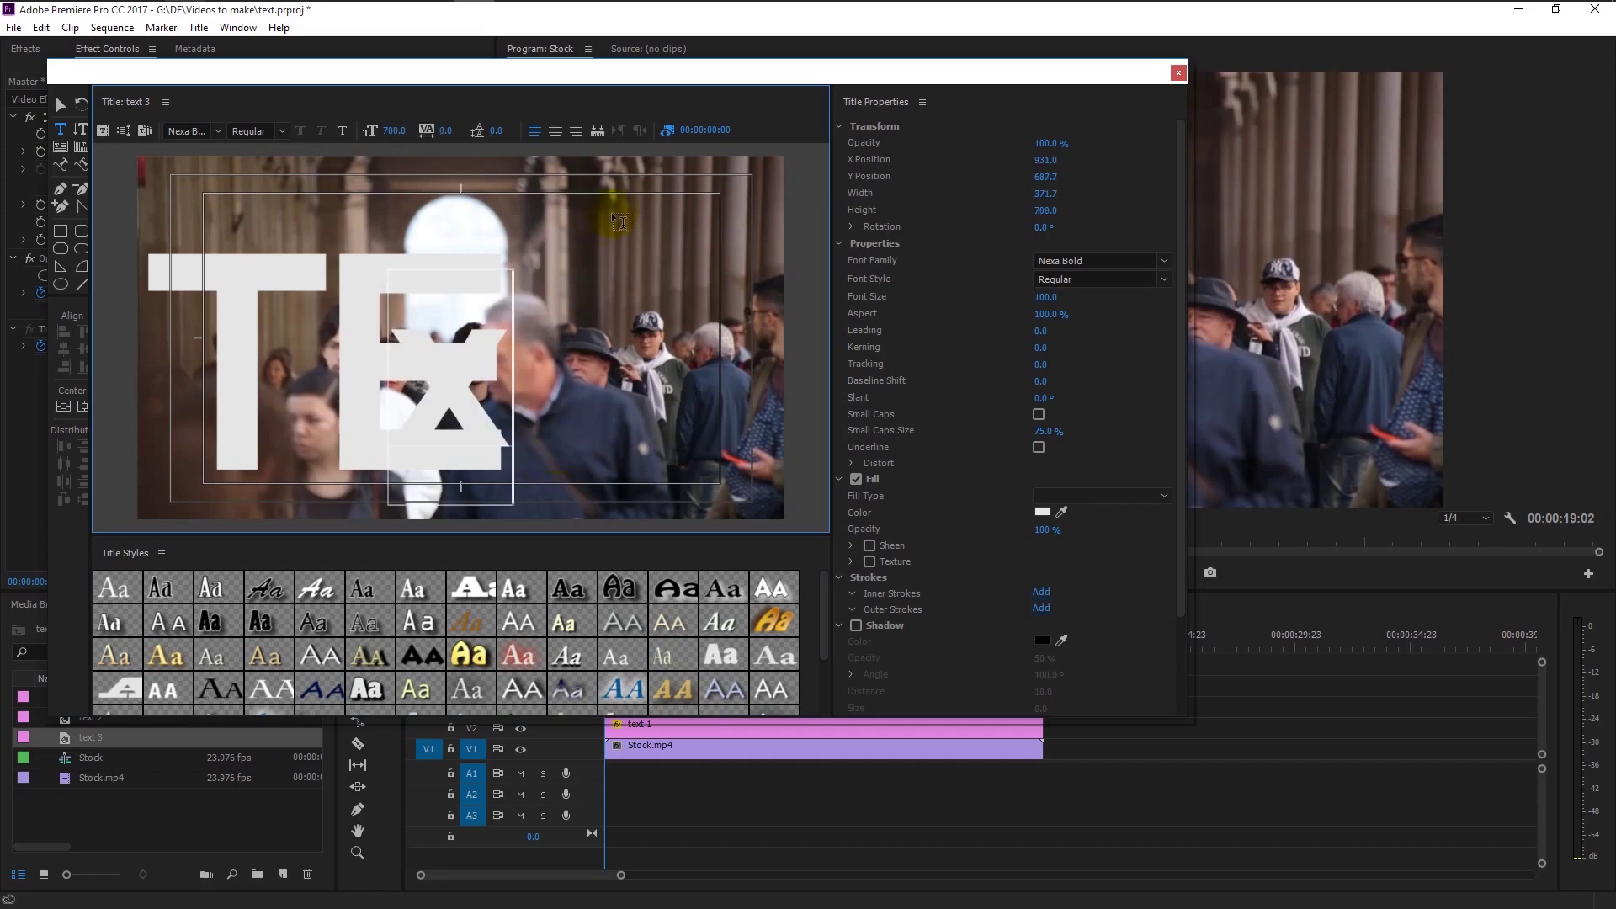
left_click(413, 397)
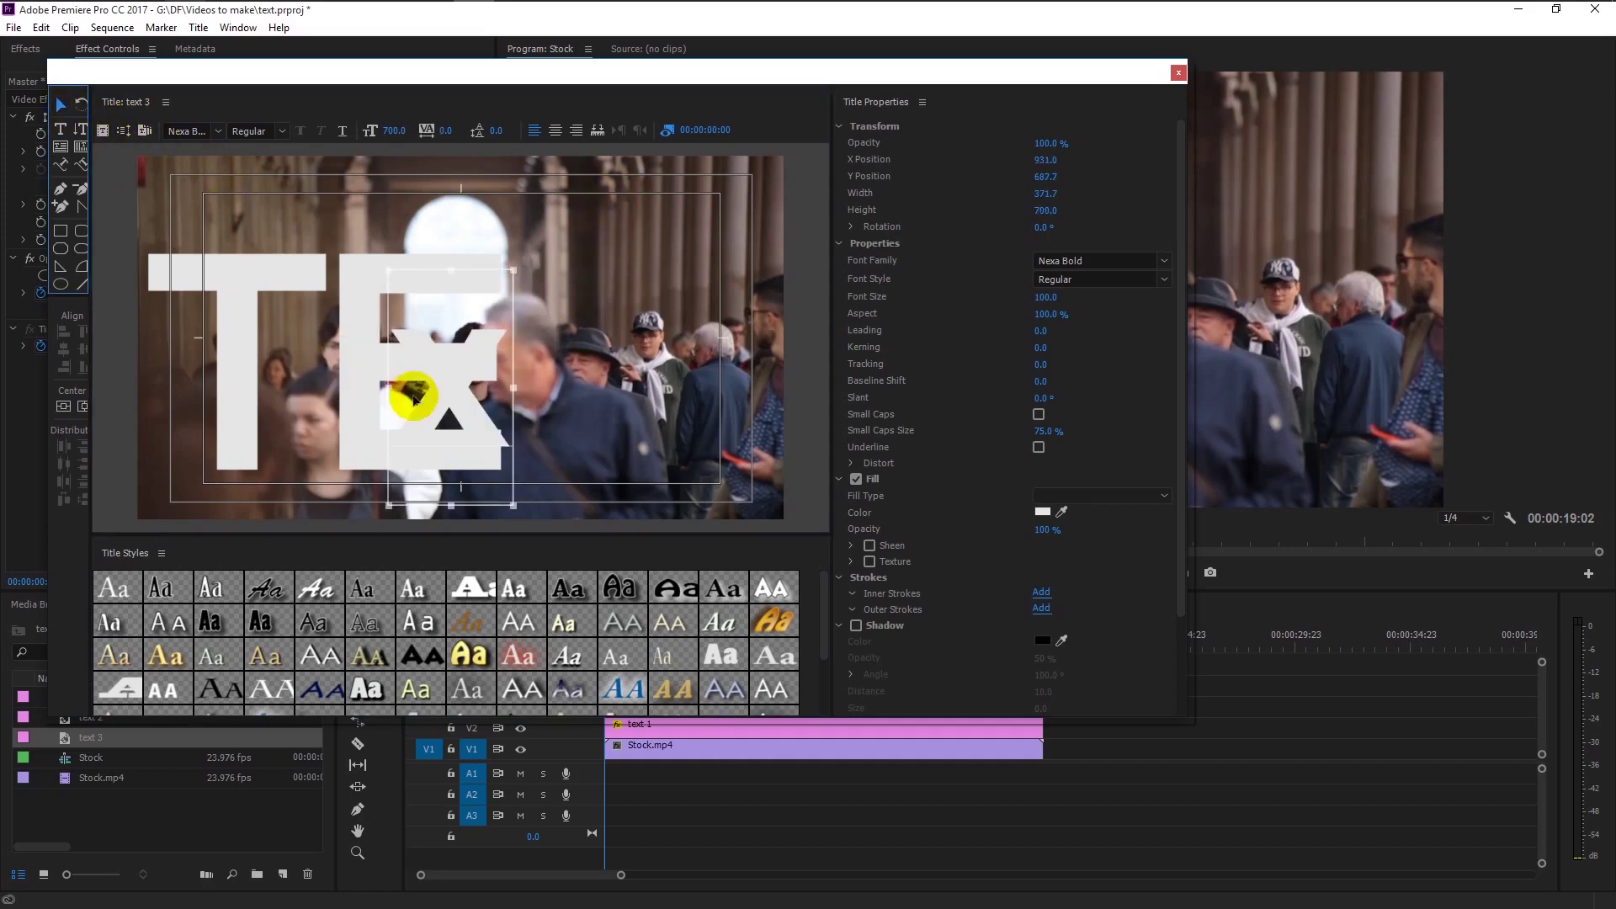
left_click_drag(501, 386, 604, 353)
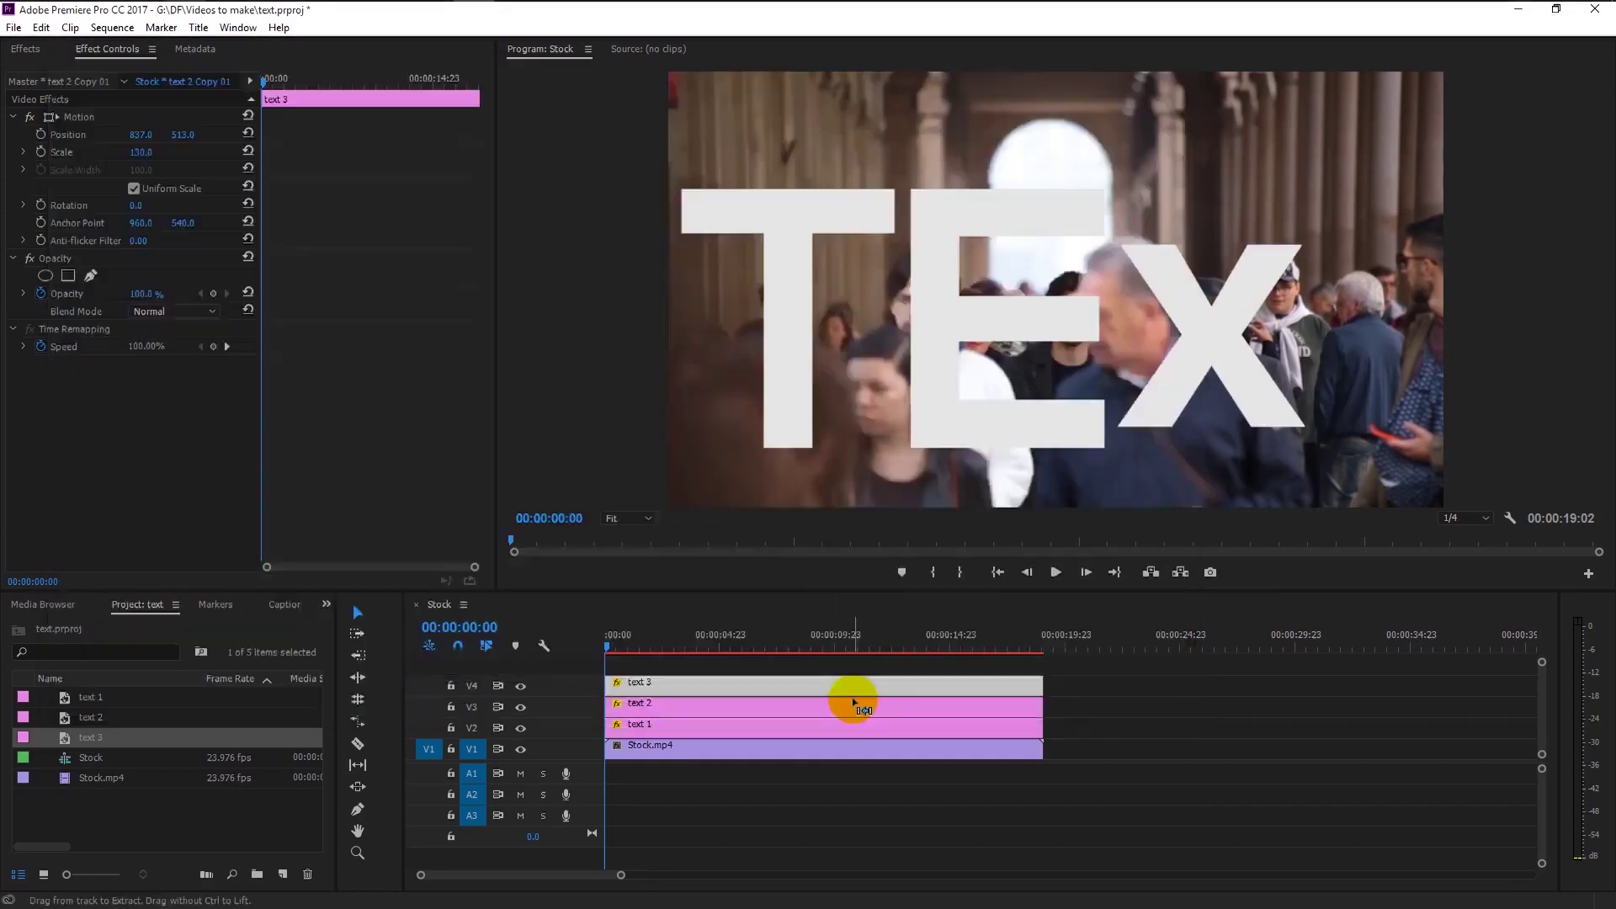
left_click_drag(140, 153, 189, 137)
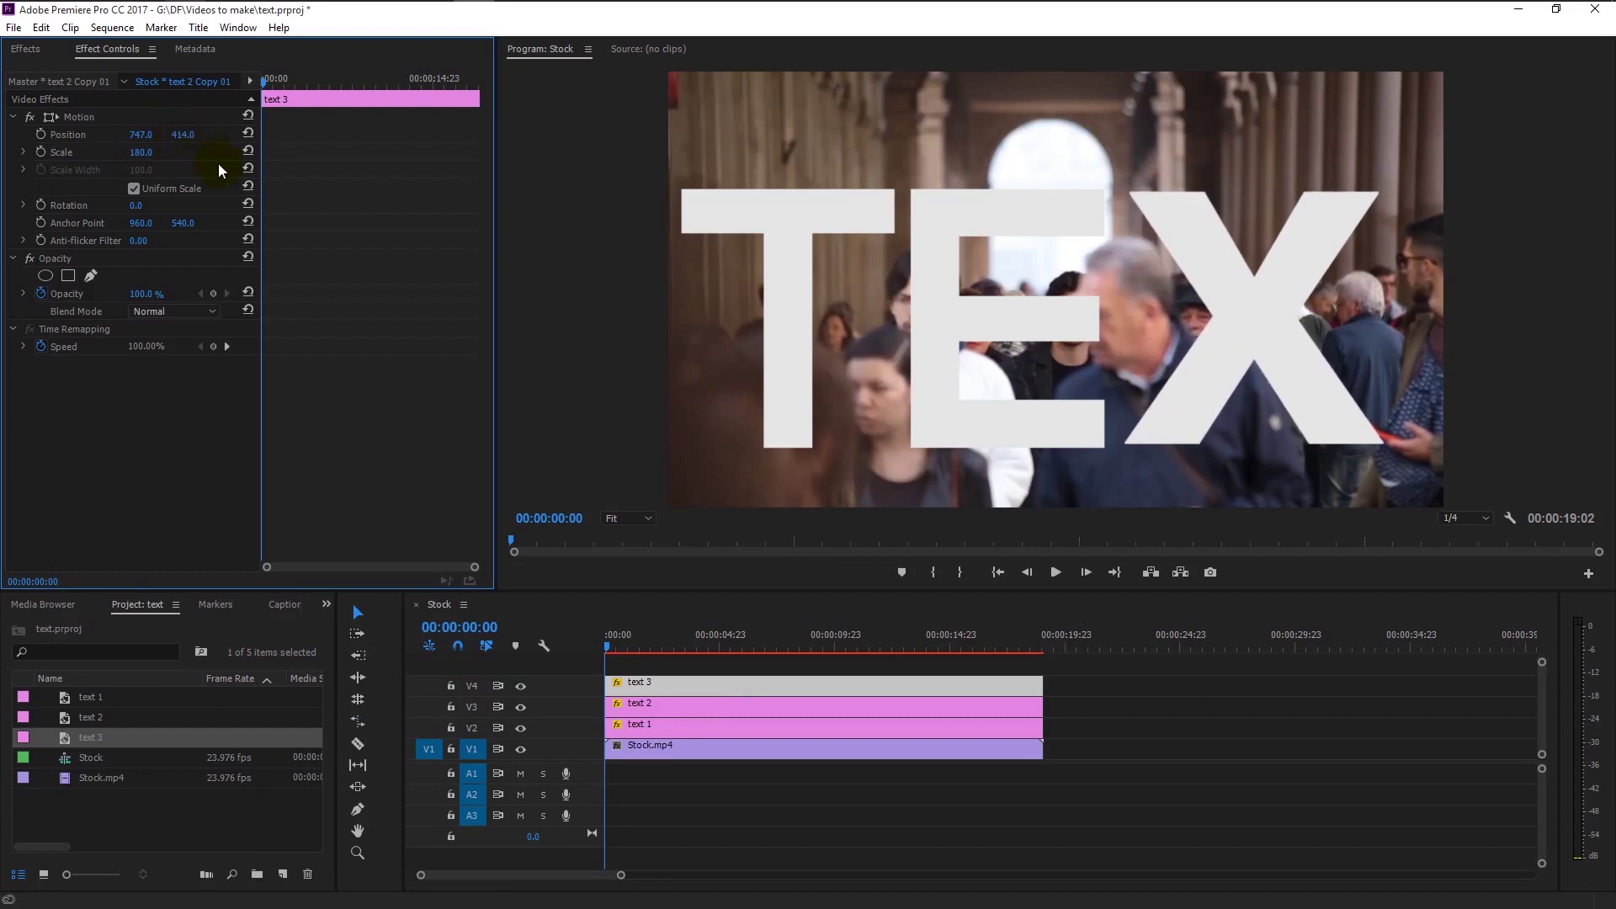
left_click_drag(681, 665, 652, 640)
Replace the X in text 3 Copy 01 with a T
left_click(714, 685)
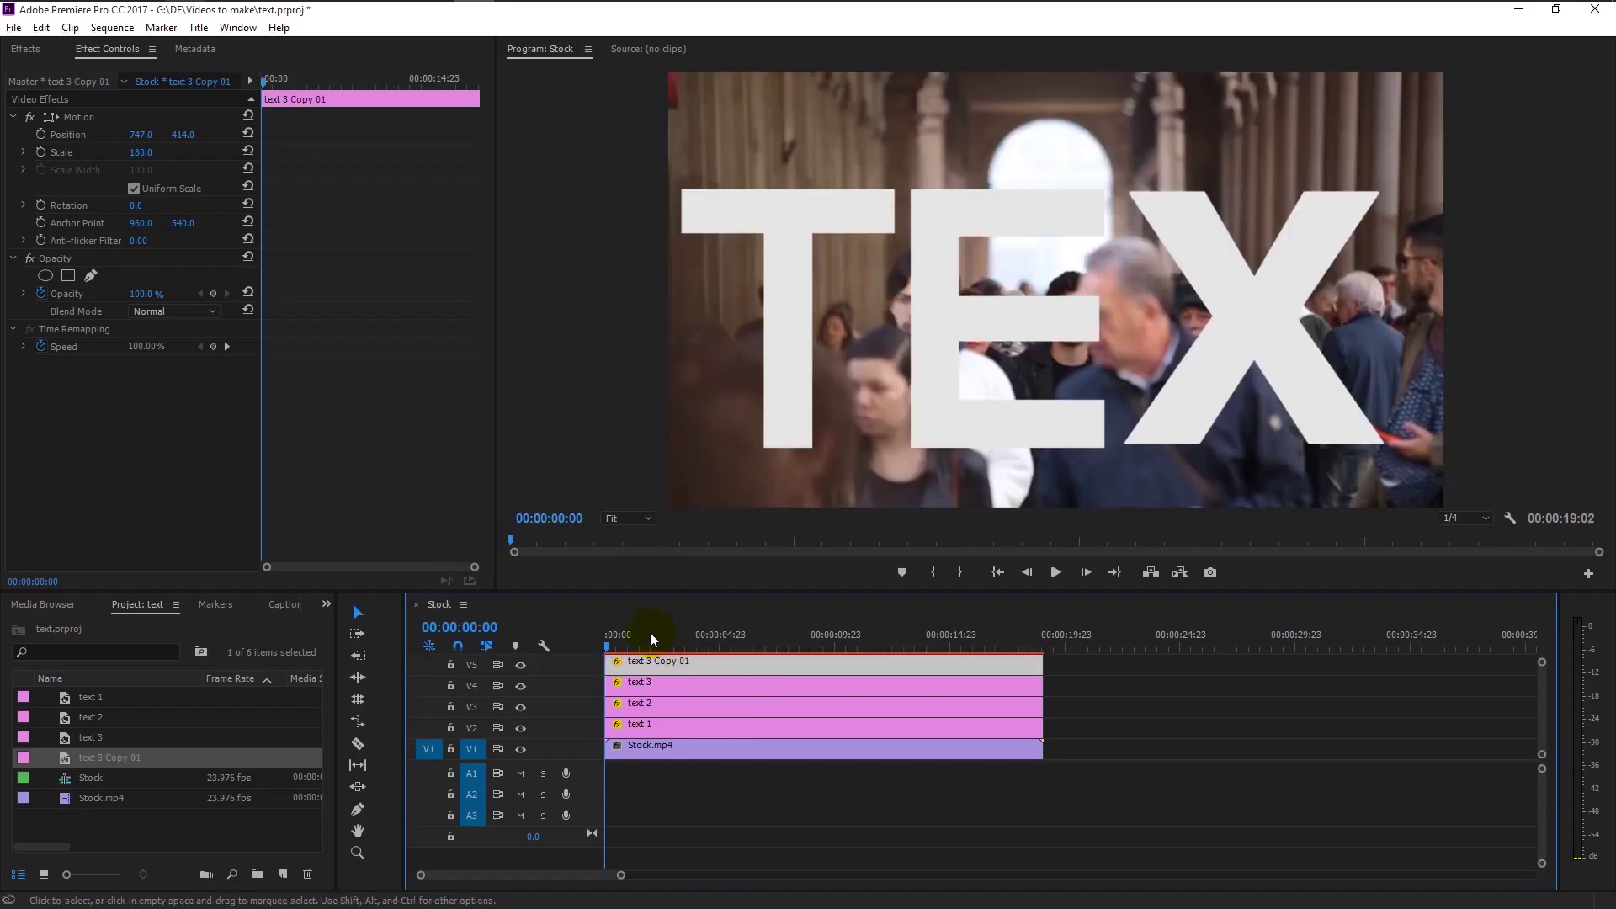
double_click(740, 668)
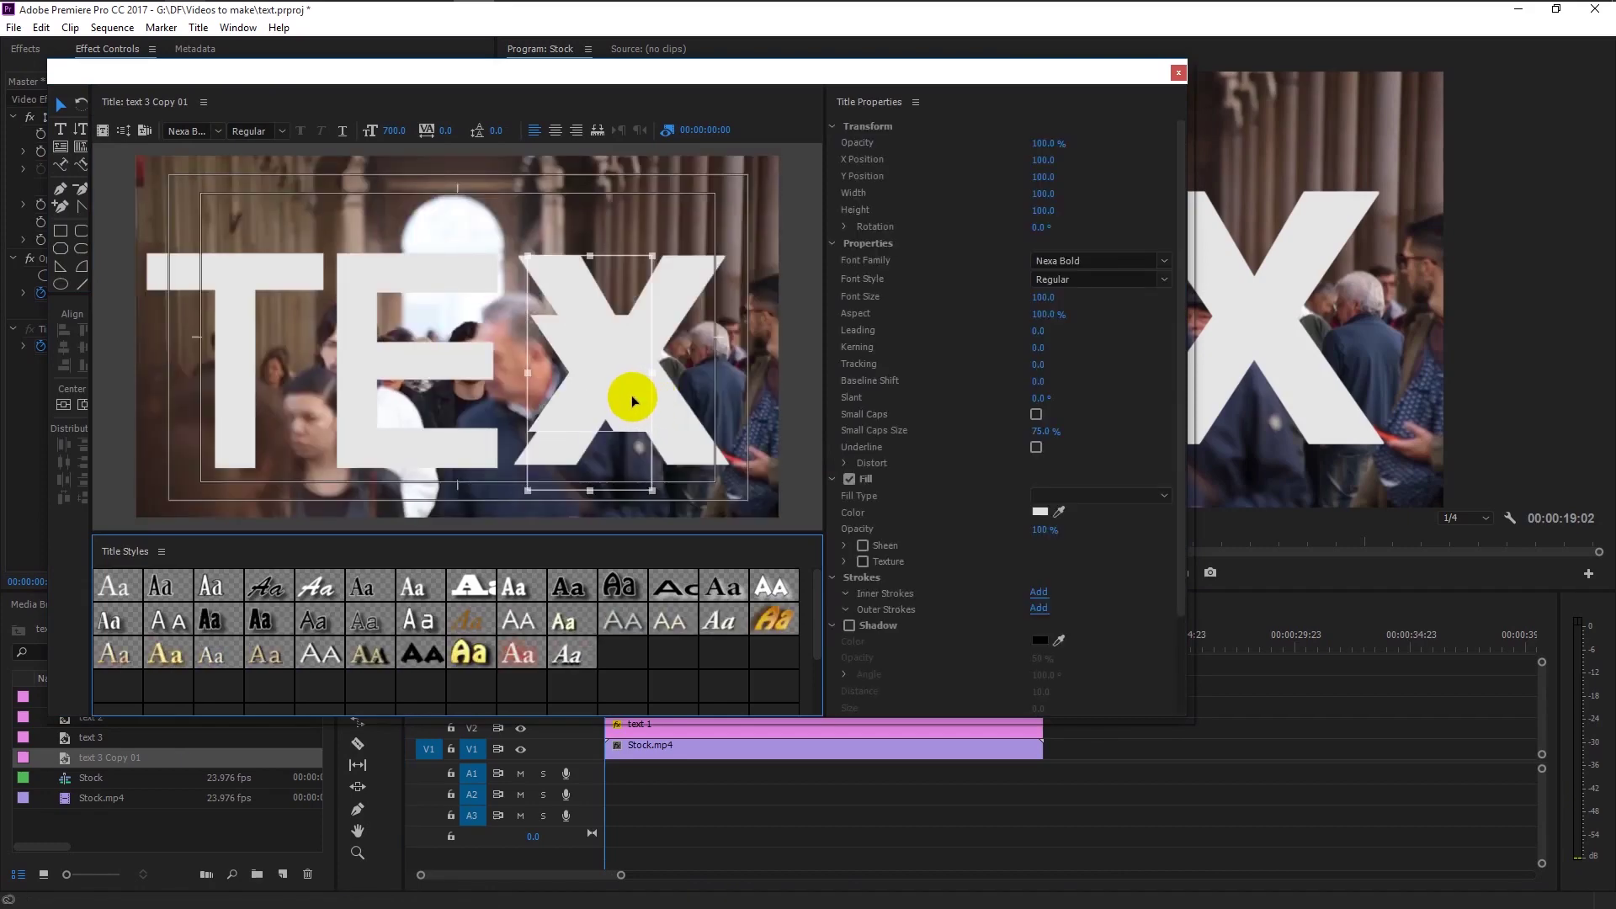
double_click(646, 376)
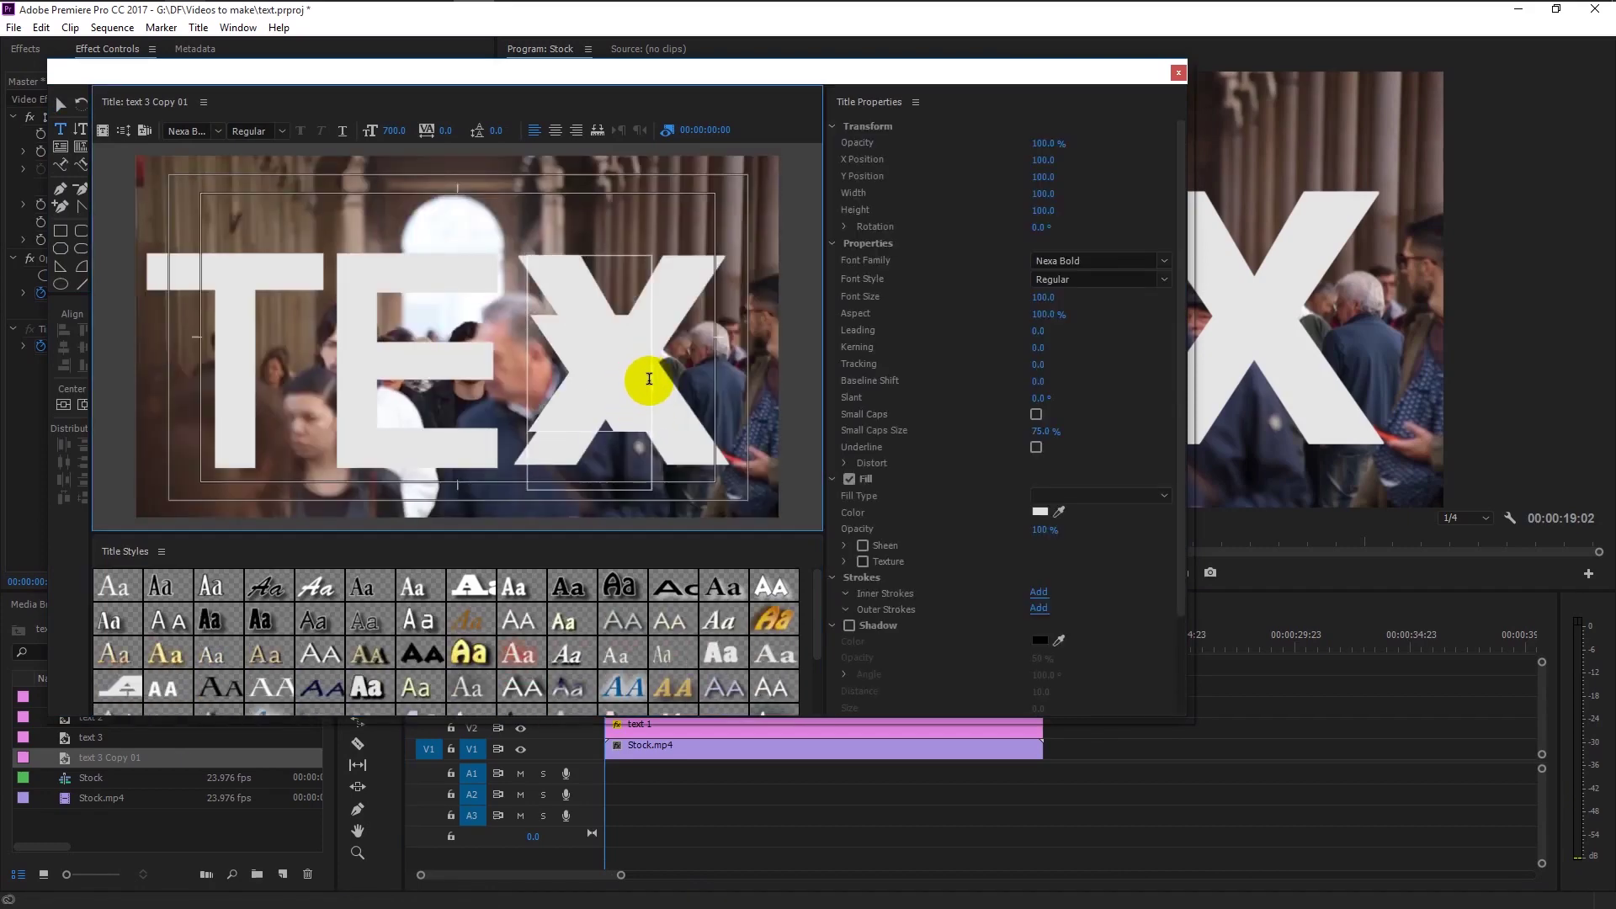
type("T")
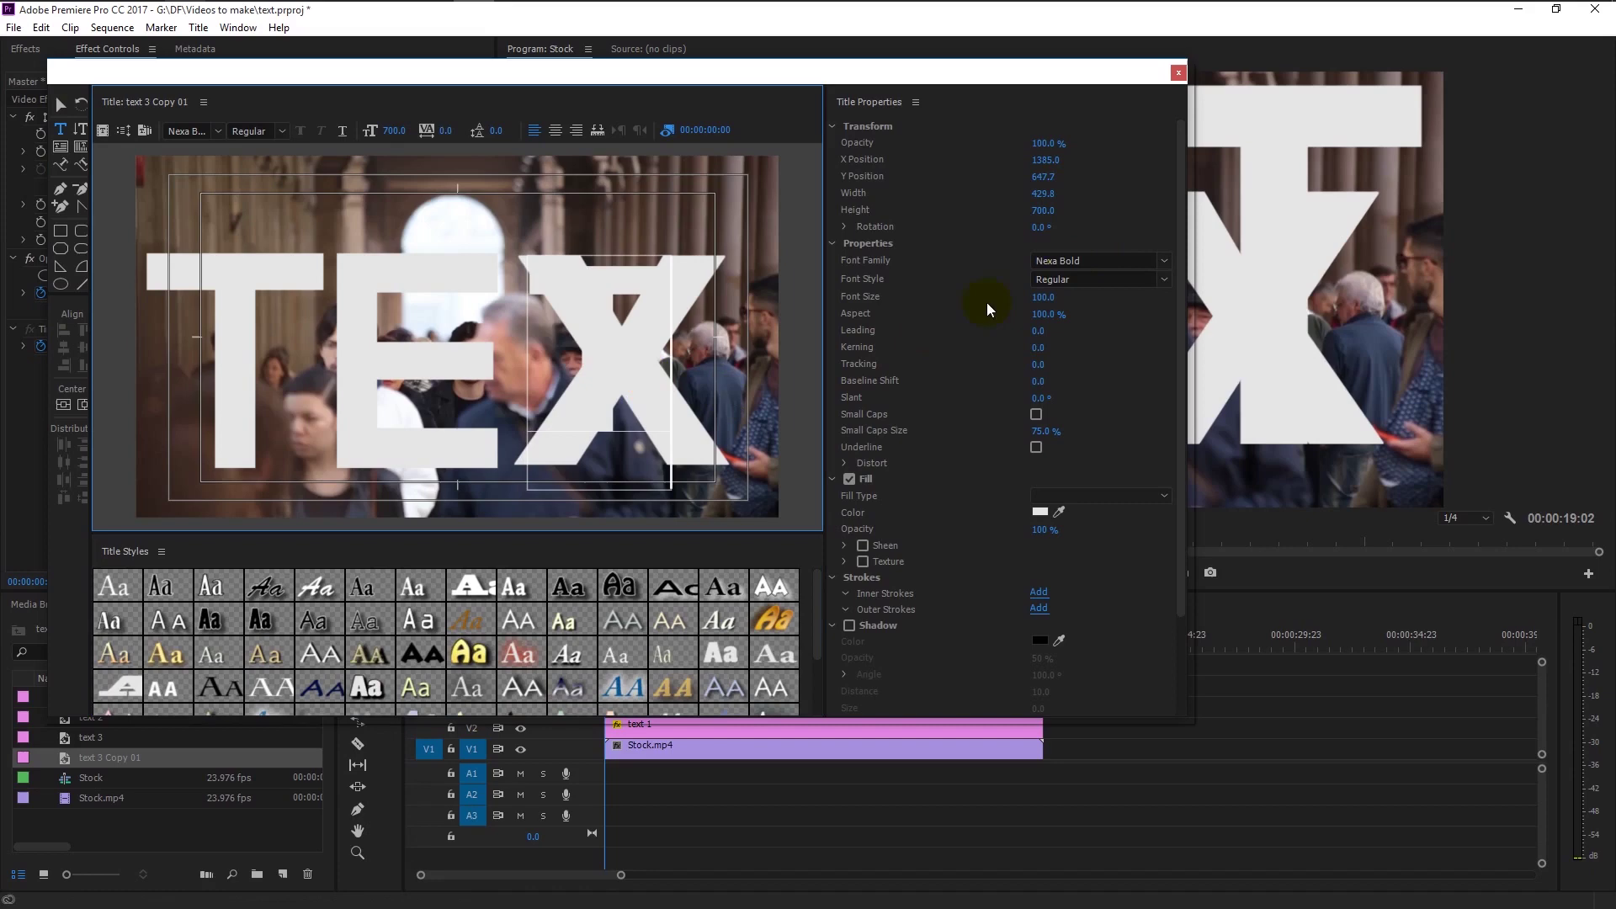
left_click(1179, 73)
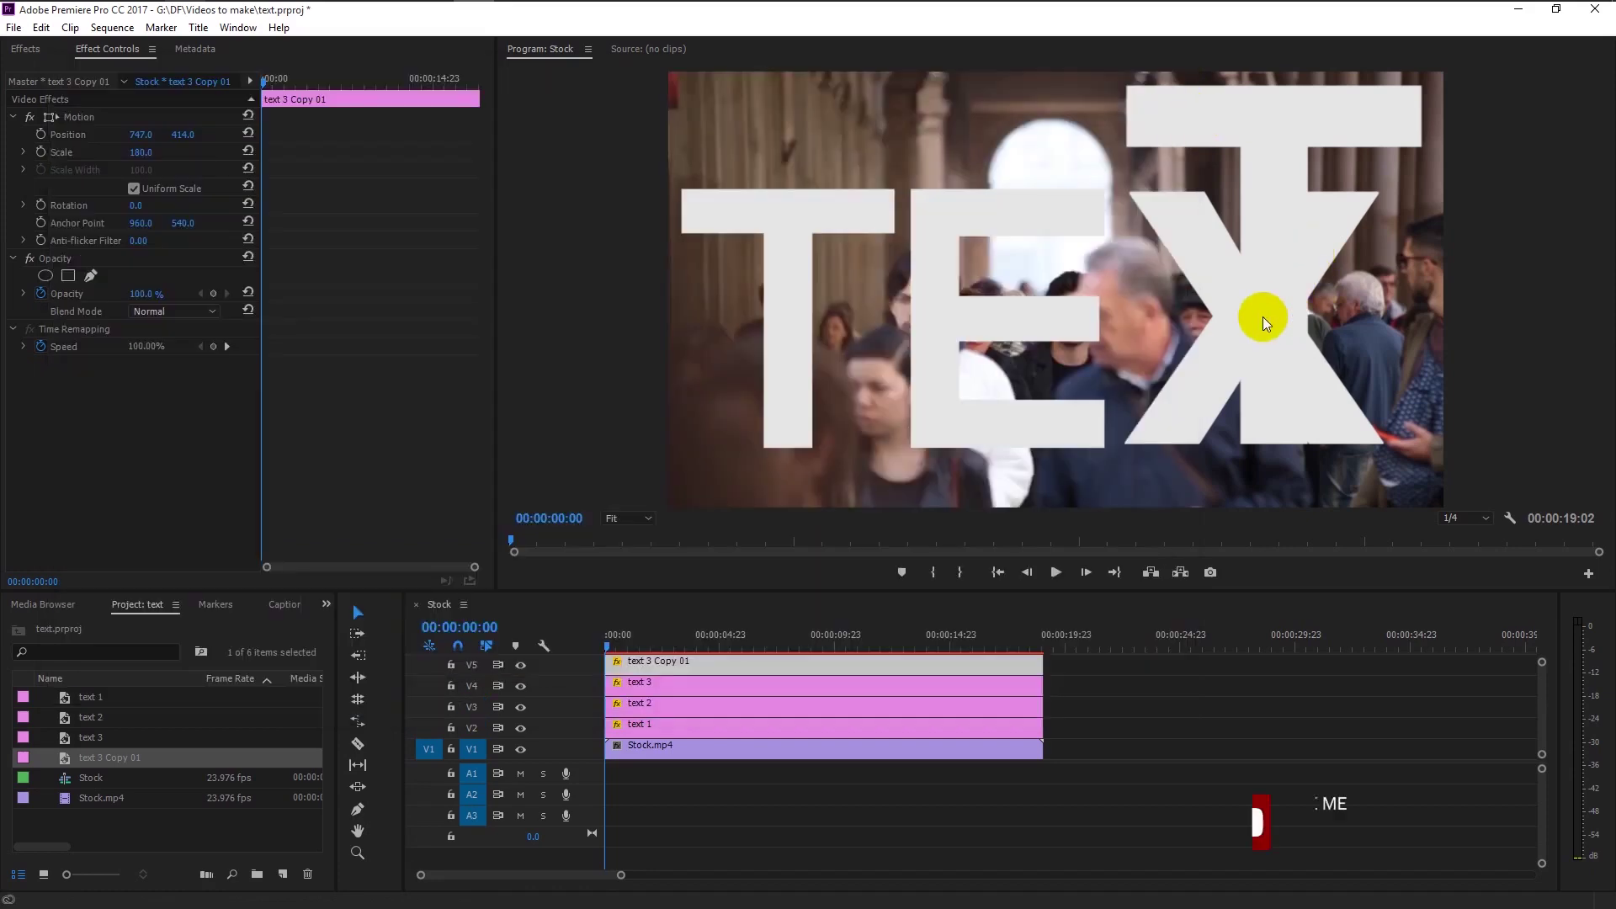
Set the new T's scale to 100 and slide it right to 1474, 692
left_click(168, 152)
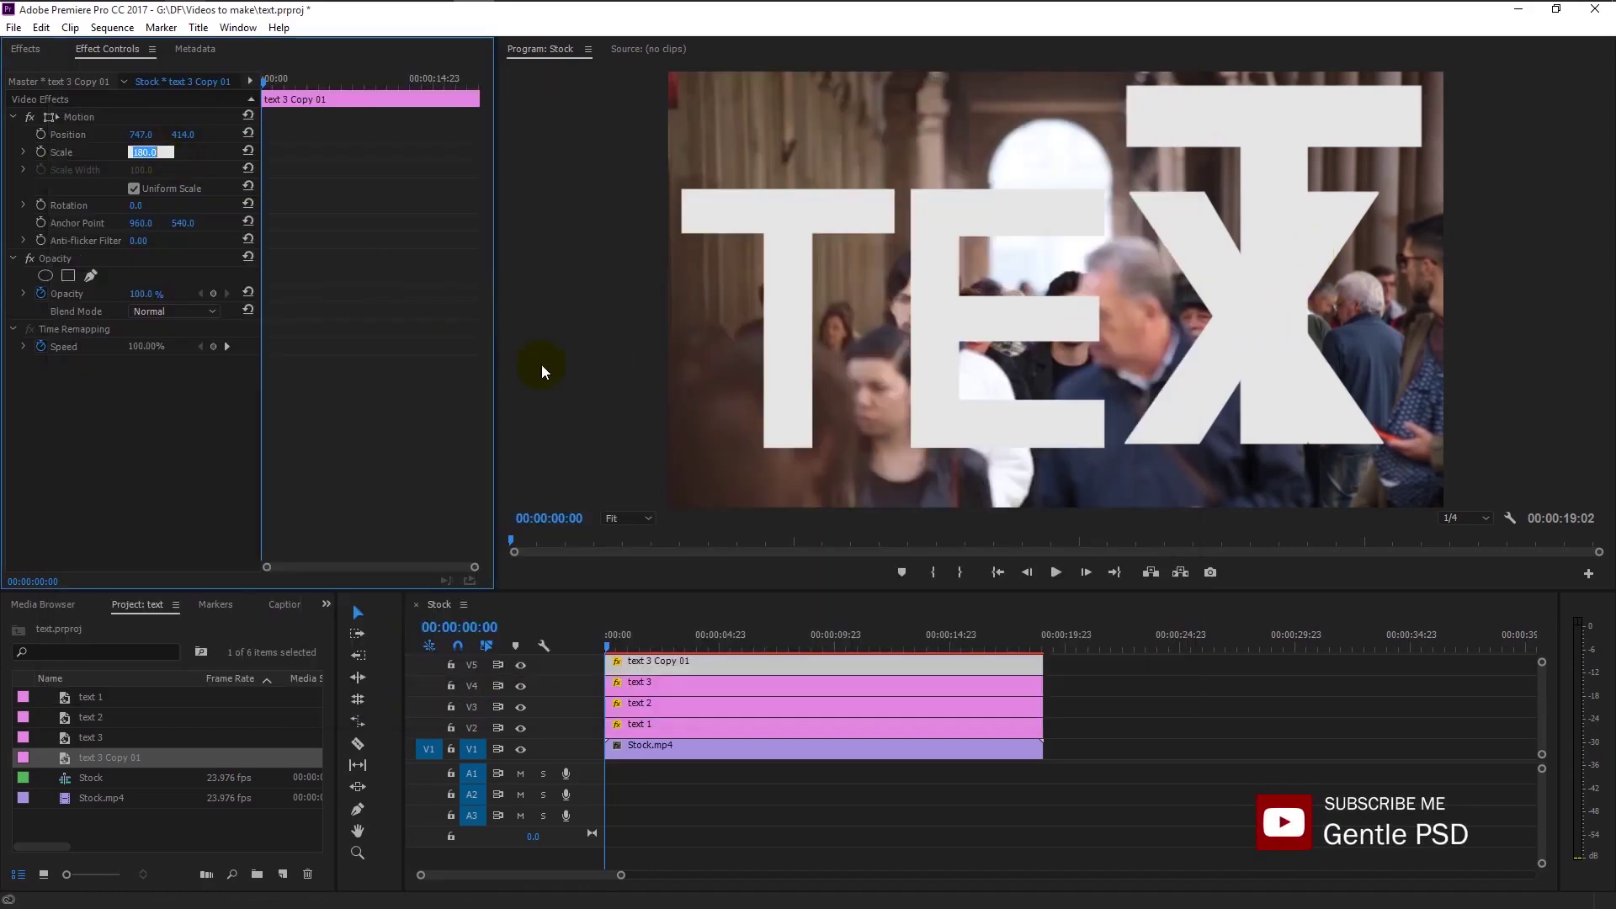
type("100")
key("Return")
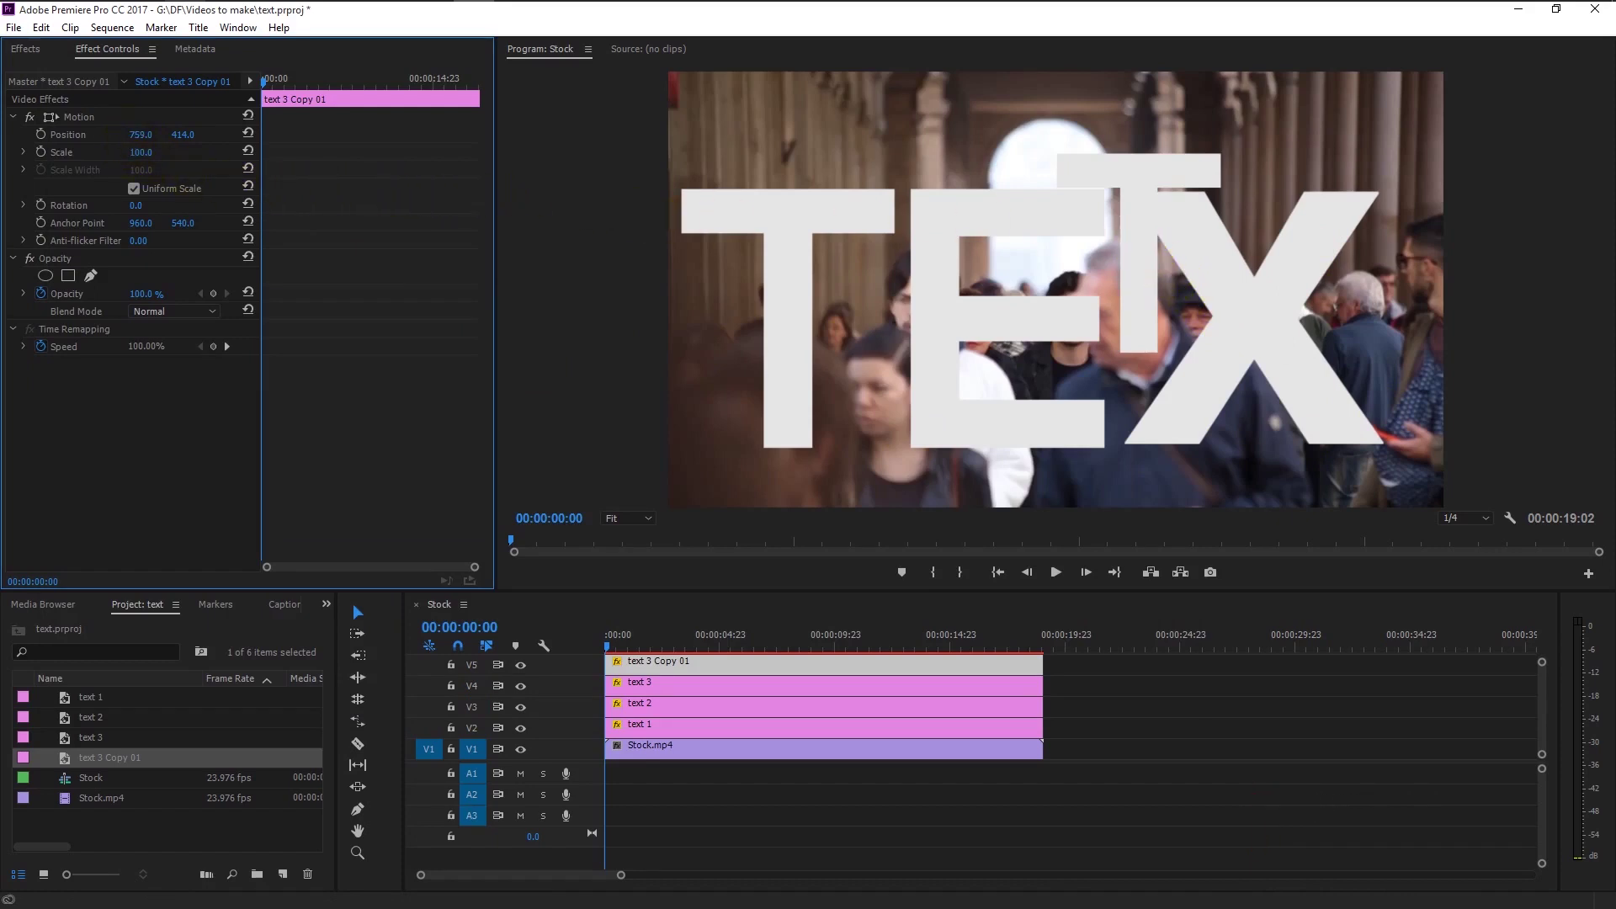
left_click_drag(140, 135, 363, 135)
Set the first T (text 1) to scale 100 and shift it slightly left
left_click(625, 724)
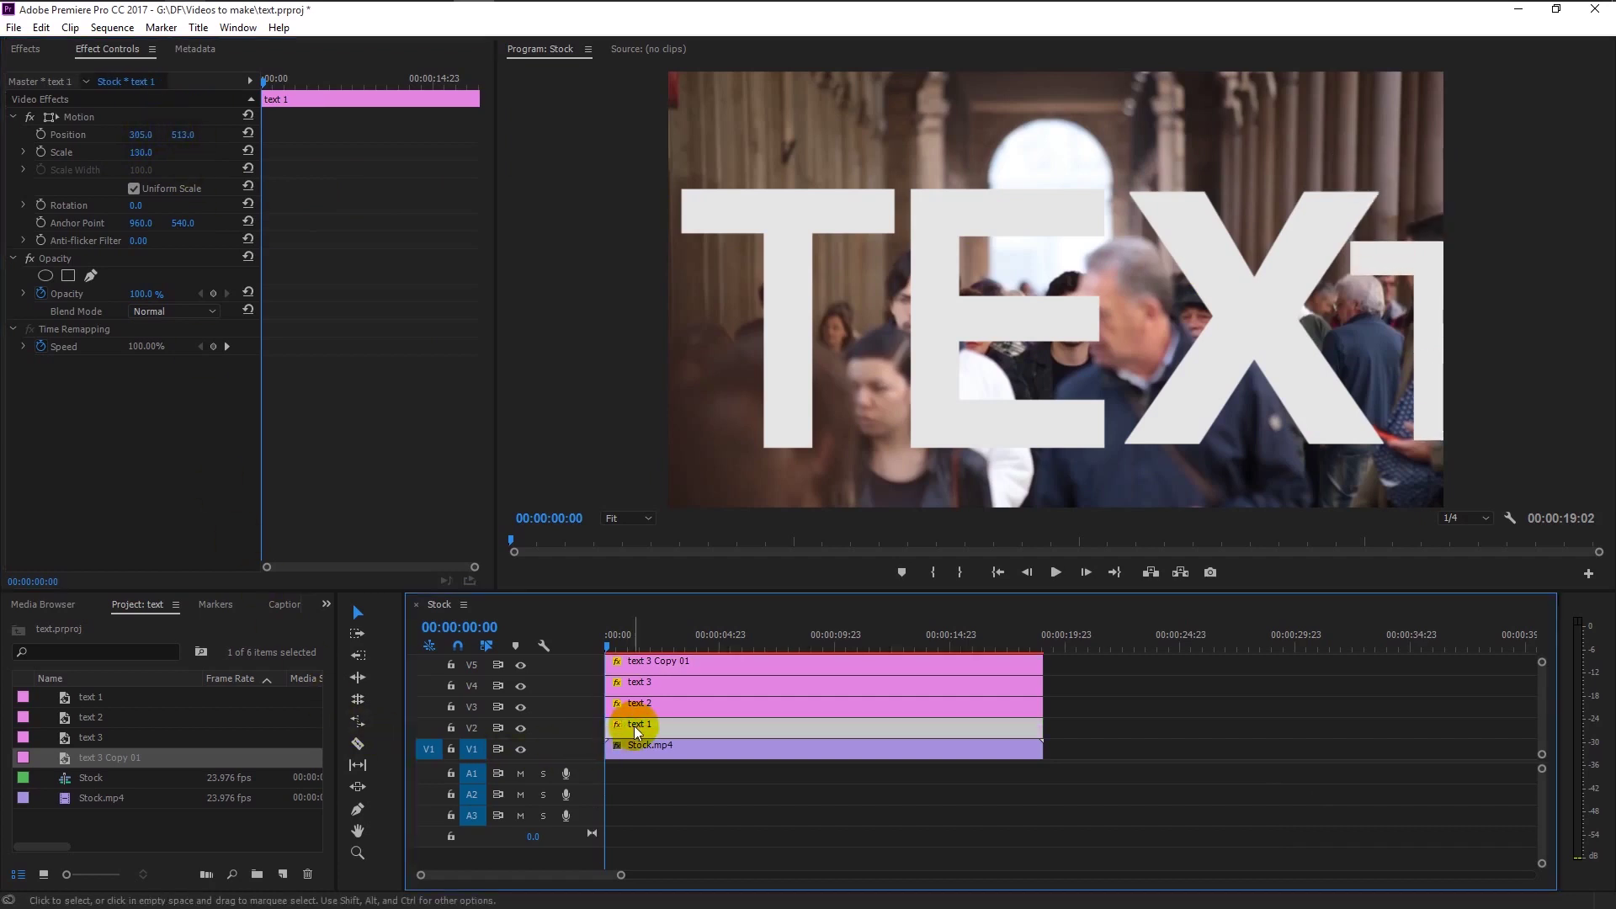
left_click(141, 152)
type("100")
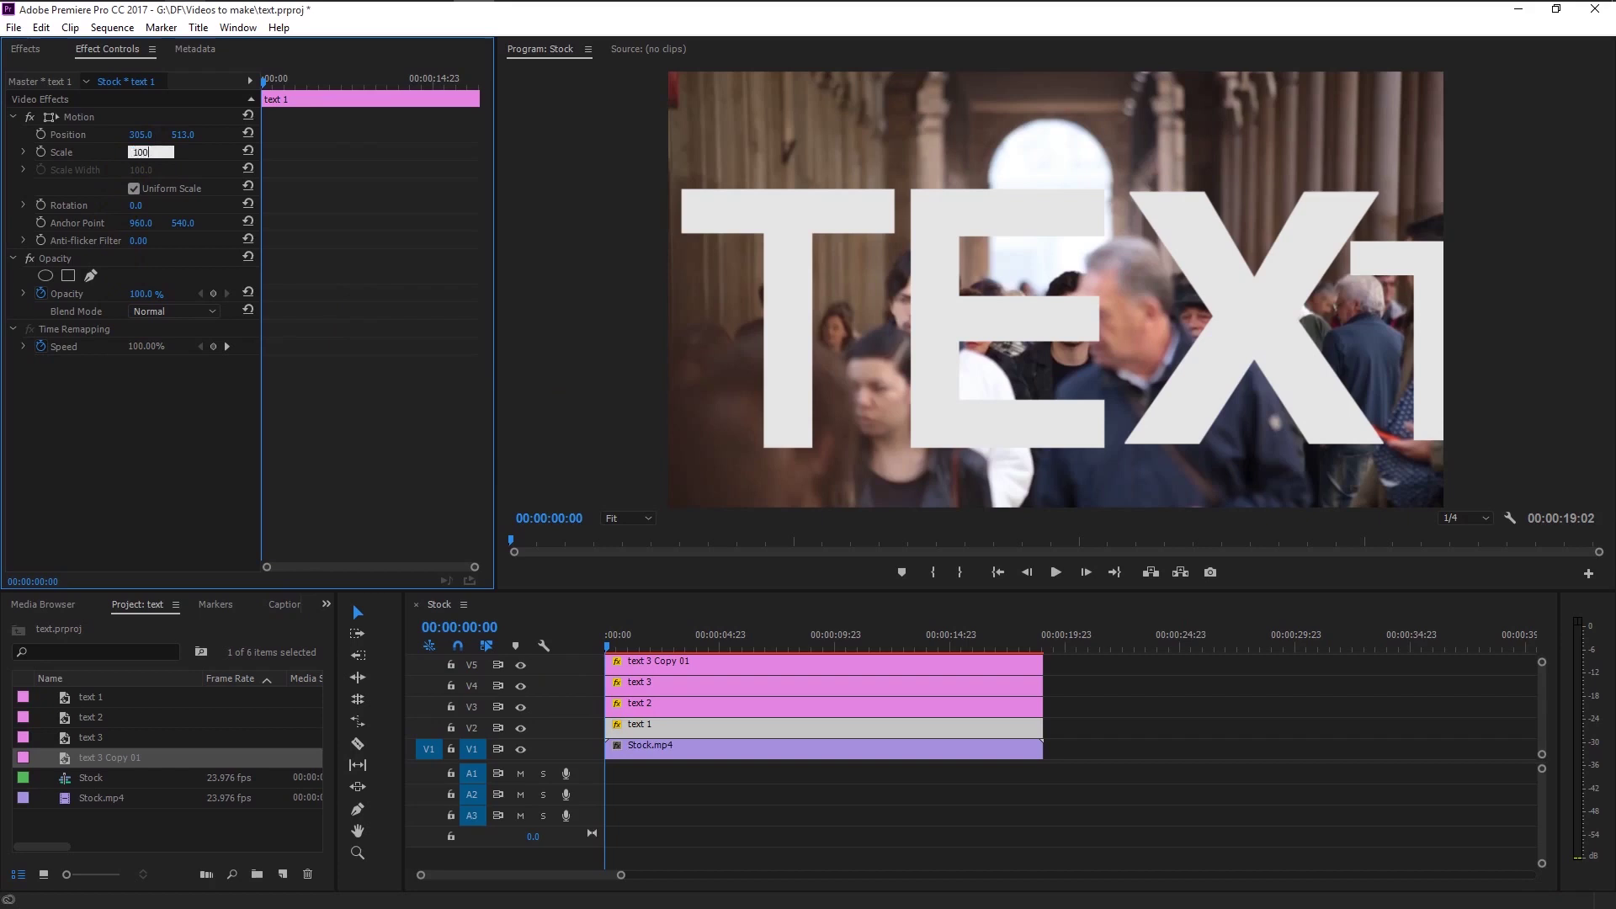
key("Return")
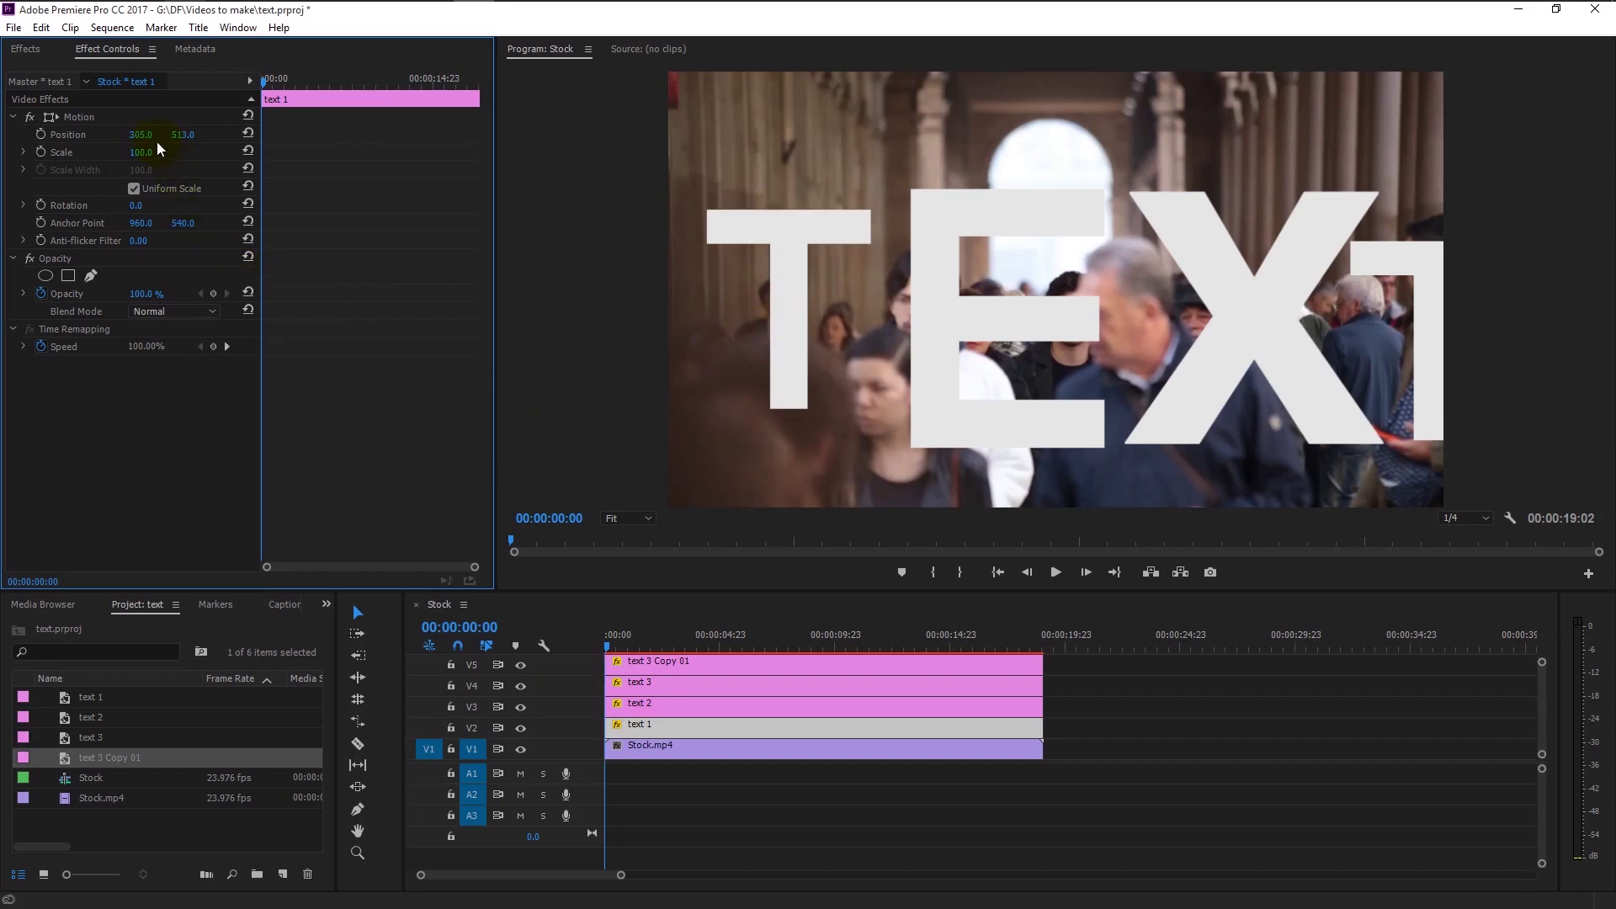
left_click_drag(141, 135, 156, 152)
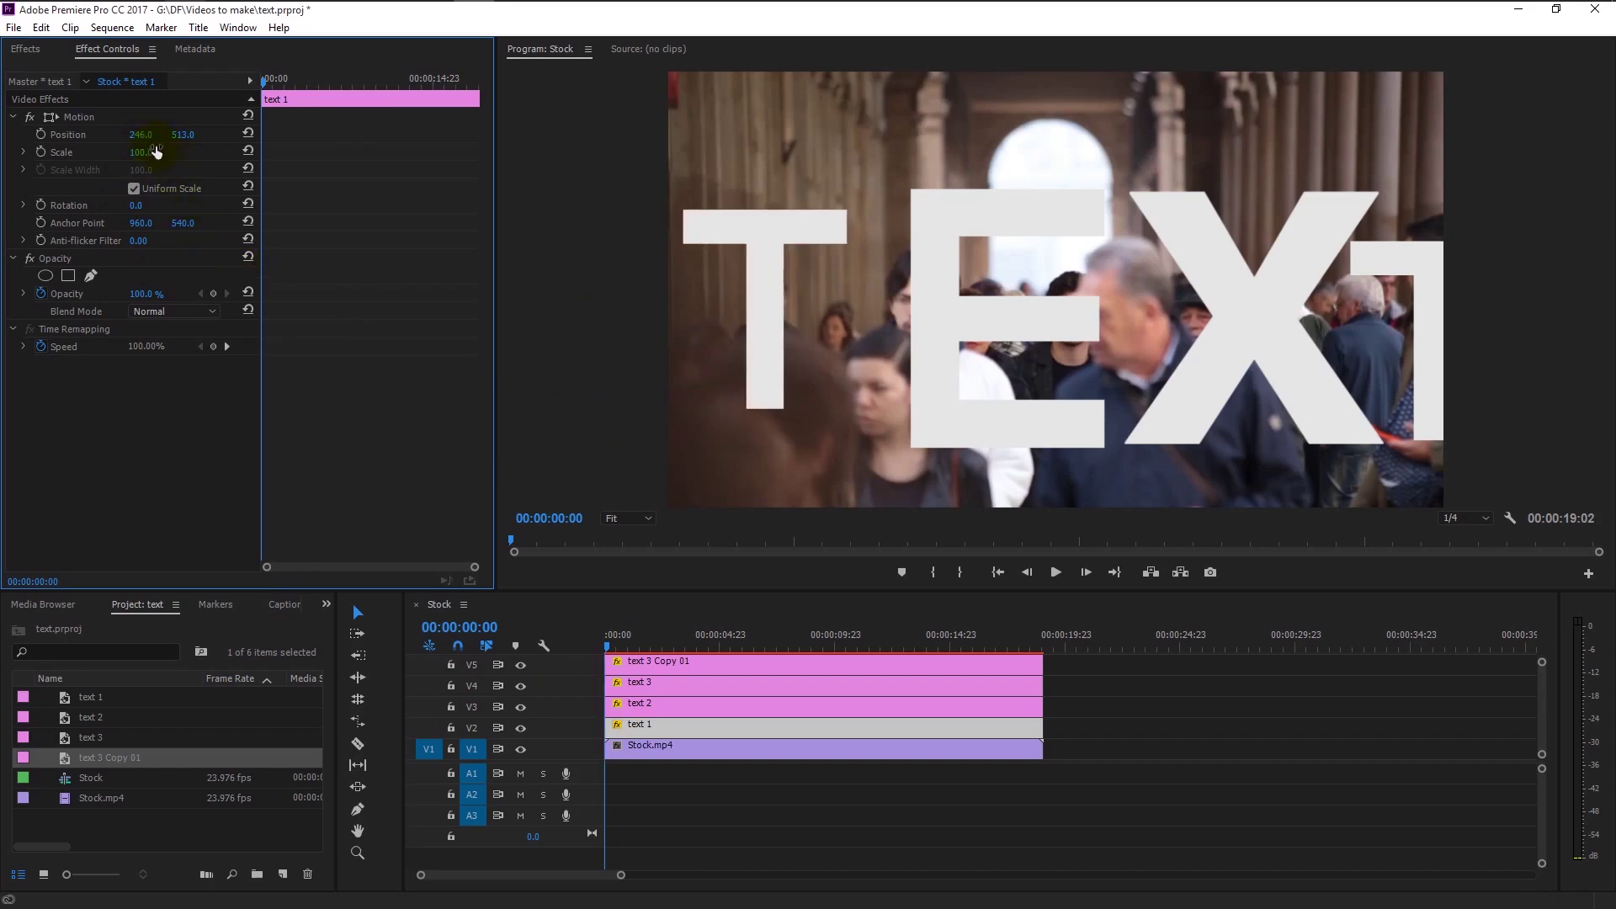
Set the E (text 2) to scale 100 and slide it left toward the T
left_click(674, 702)
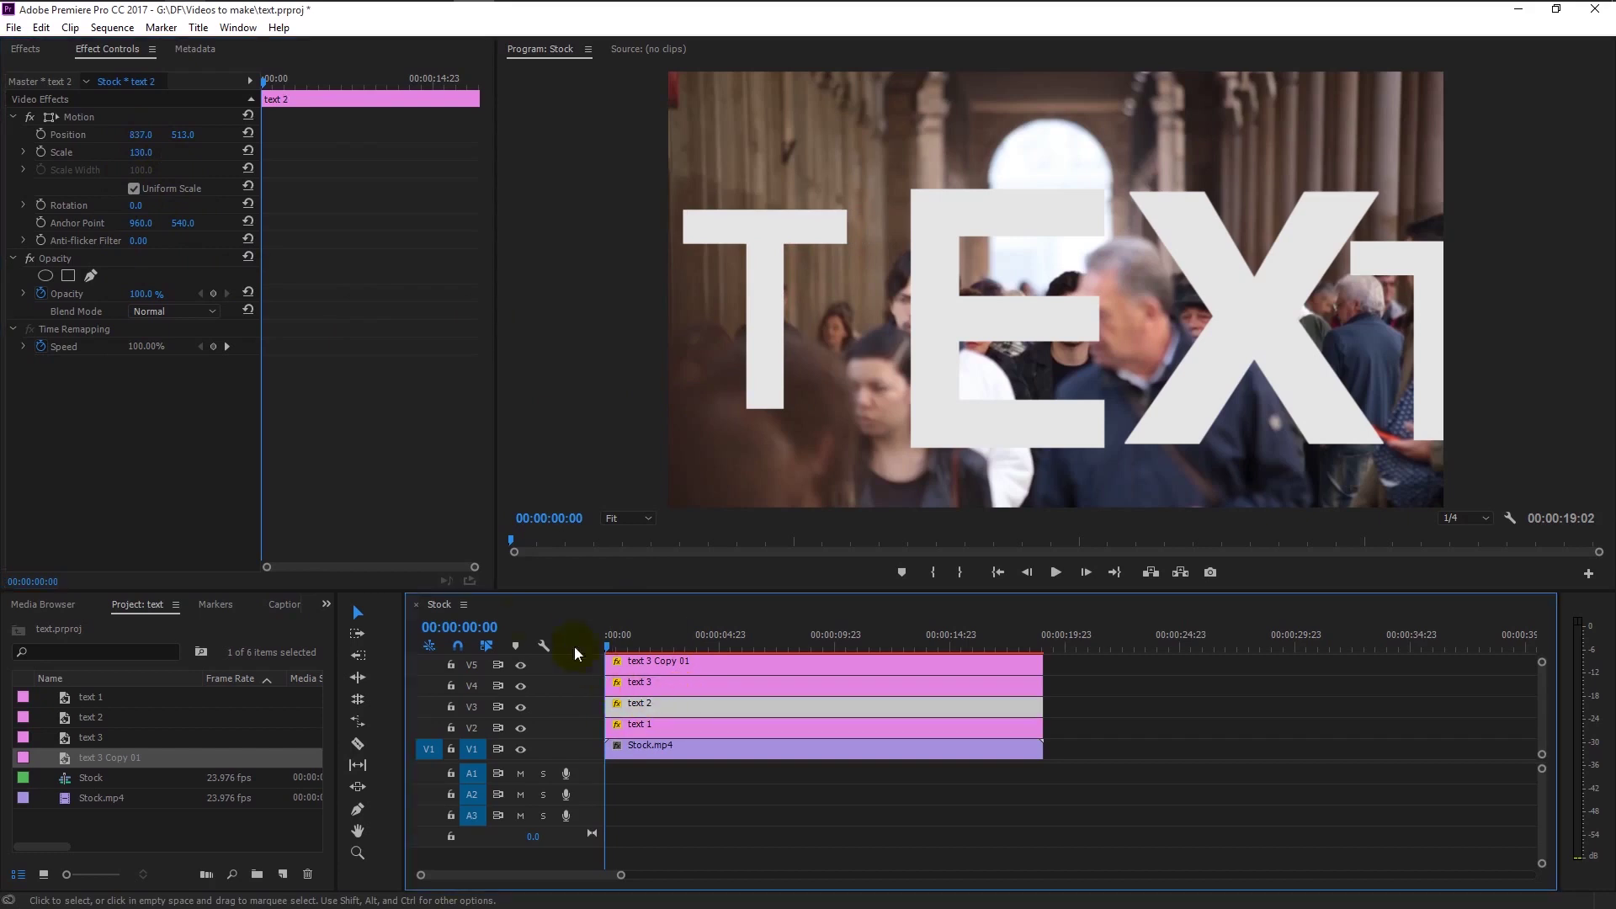
left_click(145, 152)
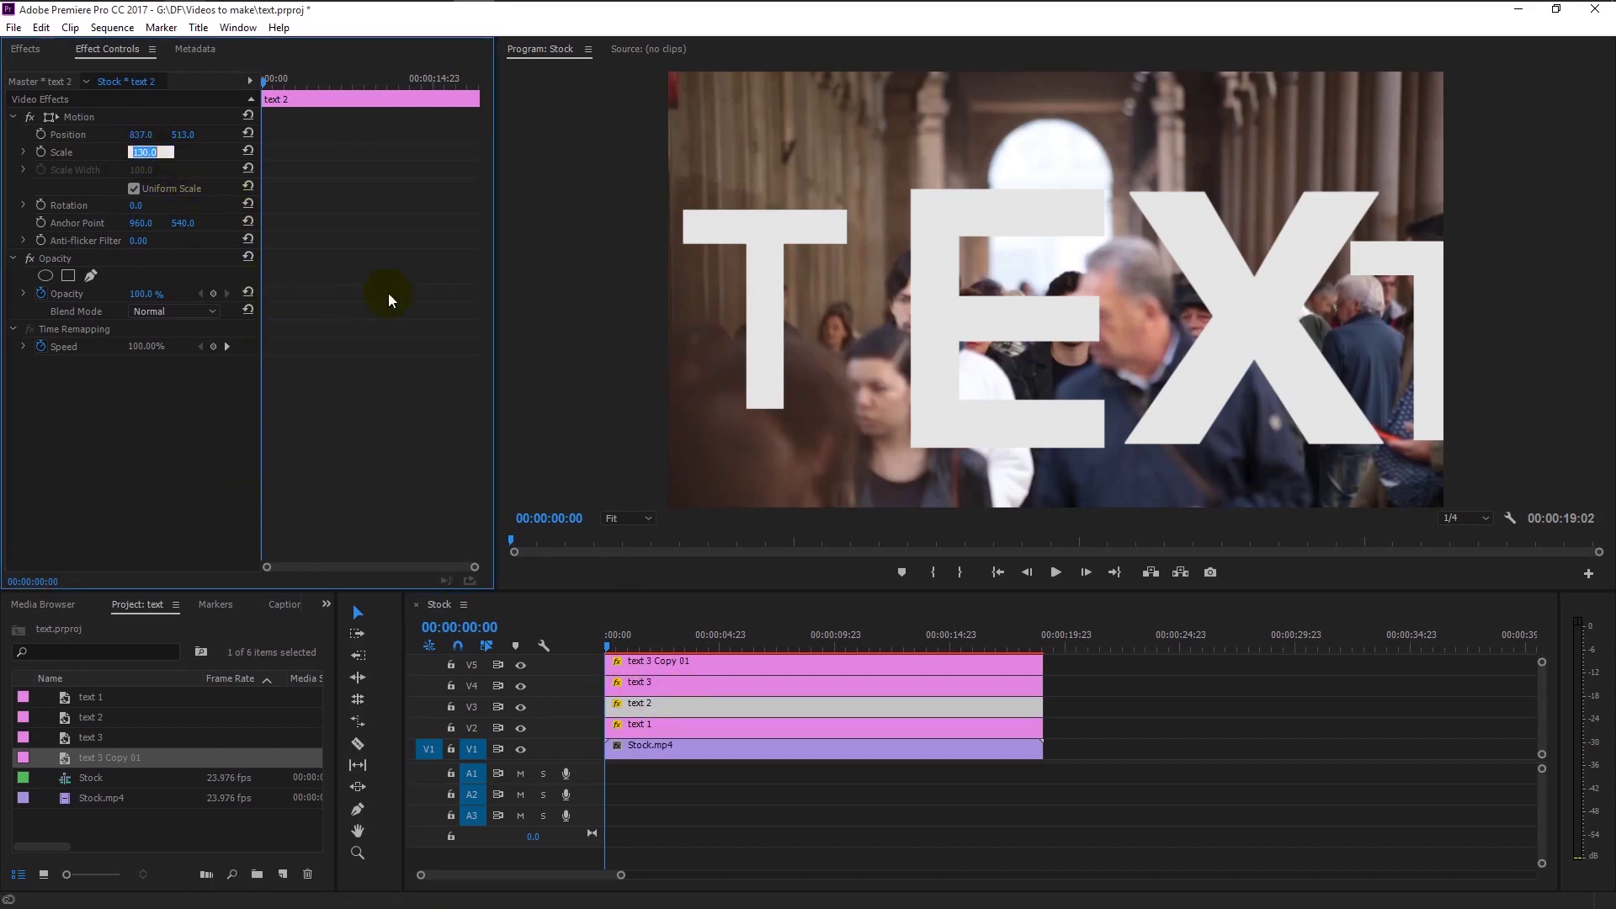
type("100")
key("Return")
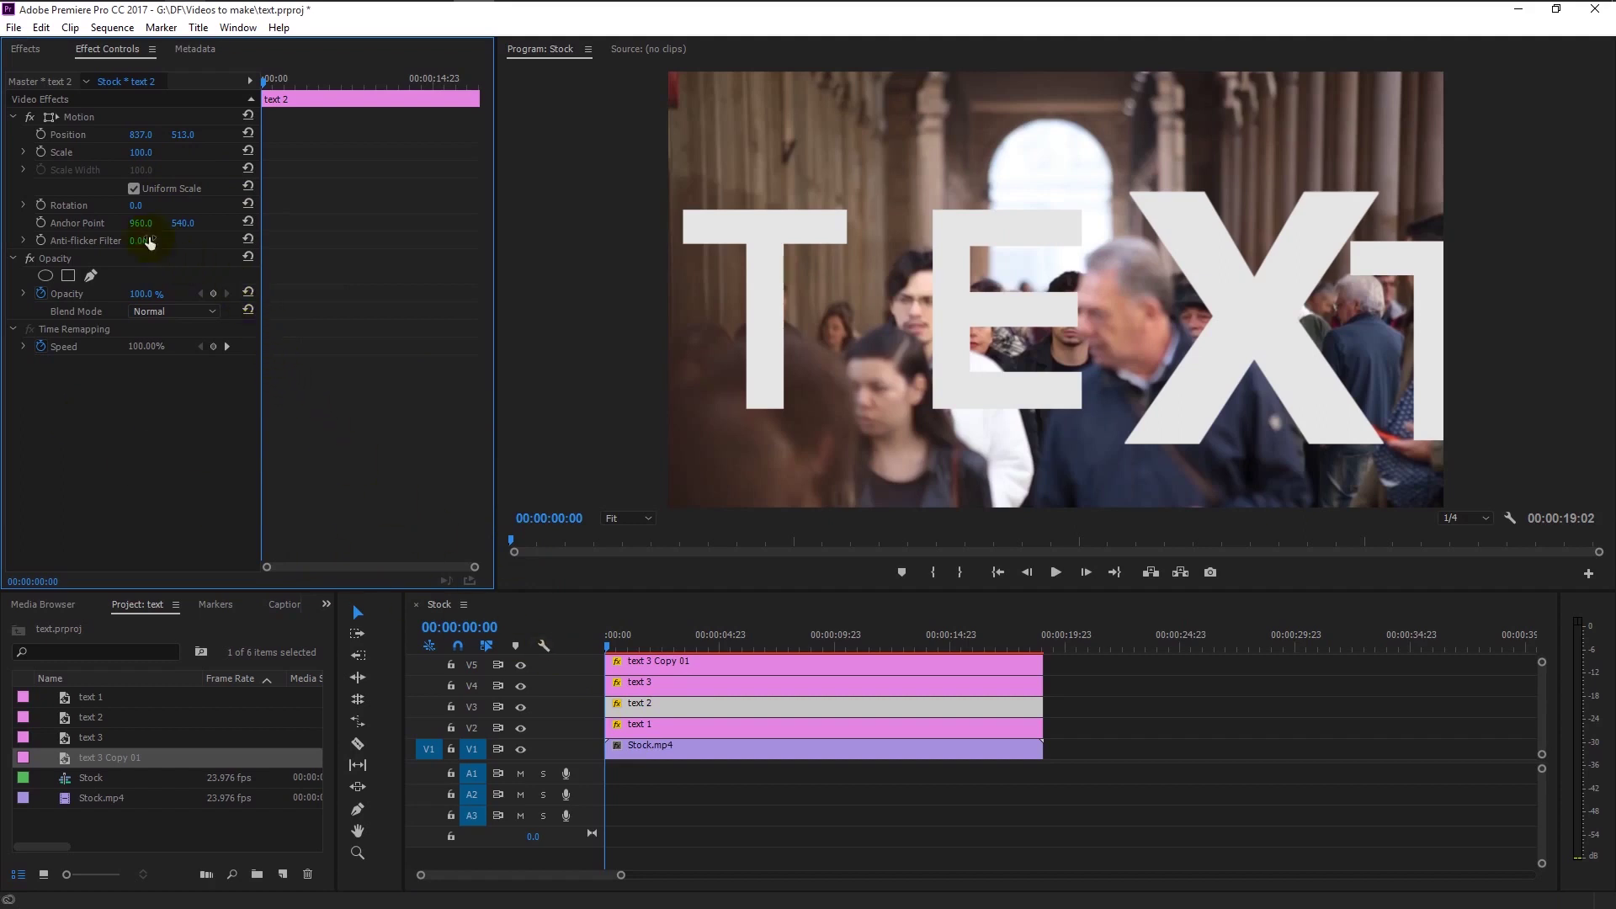
left_click_drag(143, 139, 147, 137)
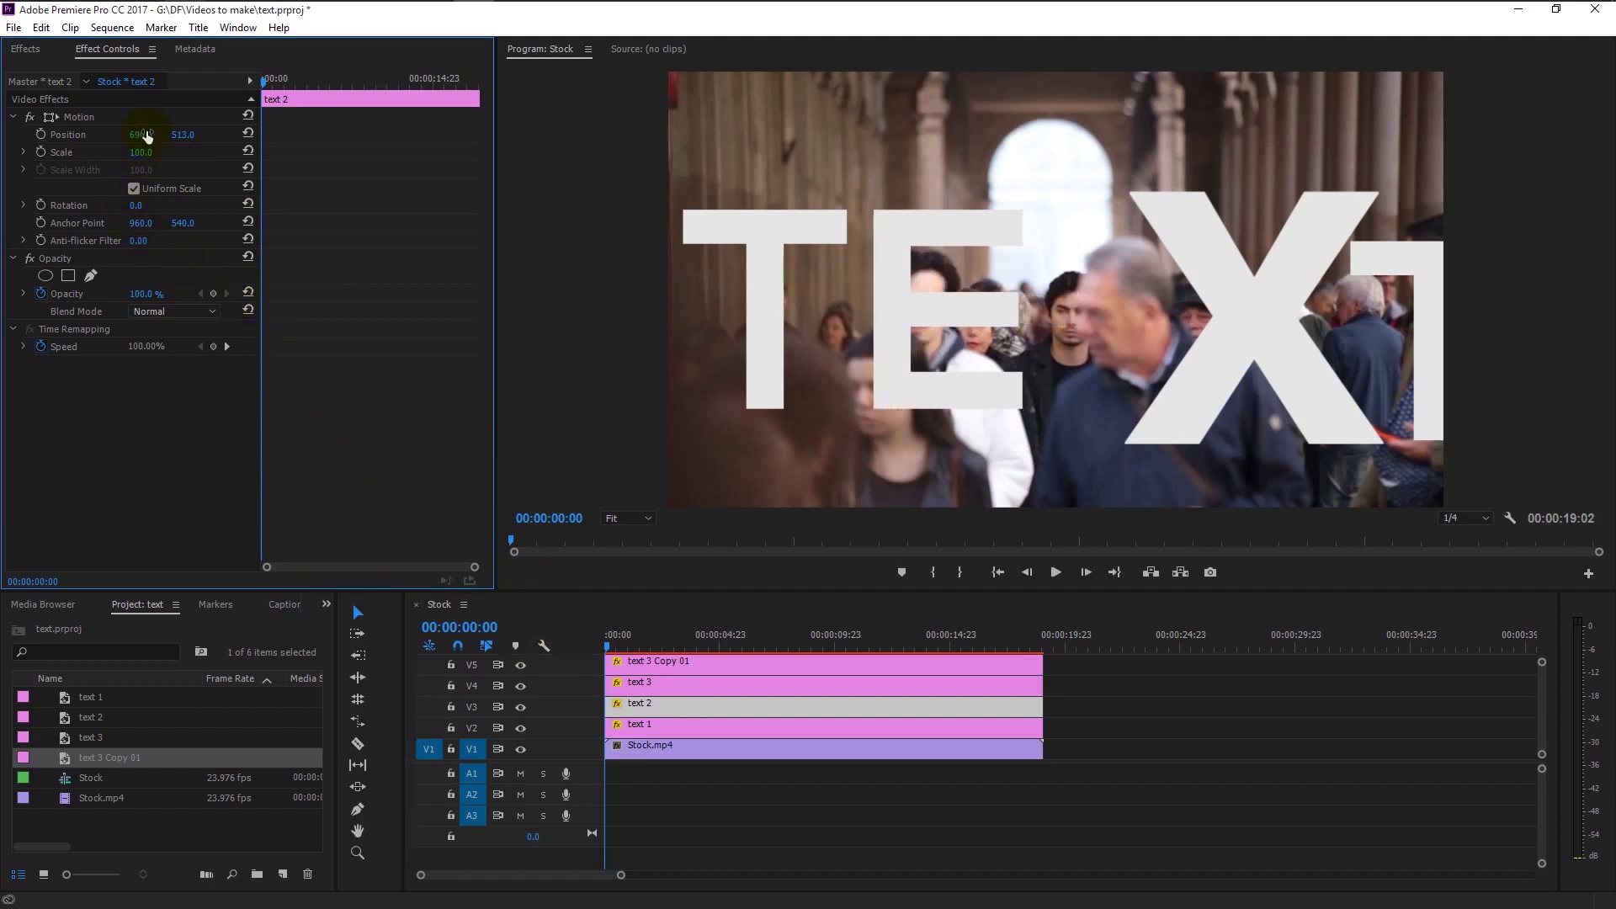
Enlarge and reposition the X, then slide the final T left to 1235, 557
left_click(657, 682)
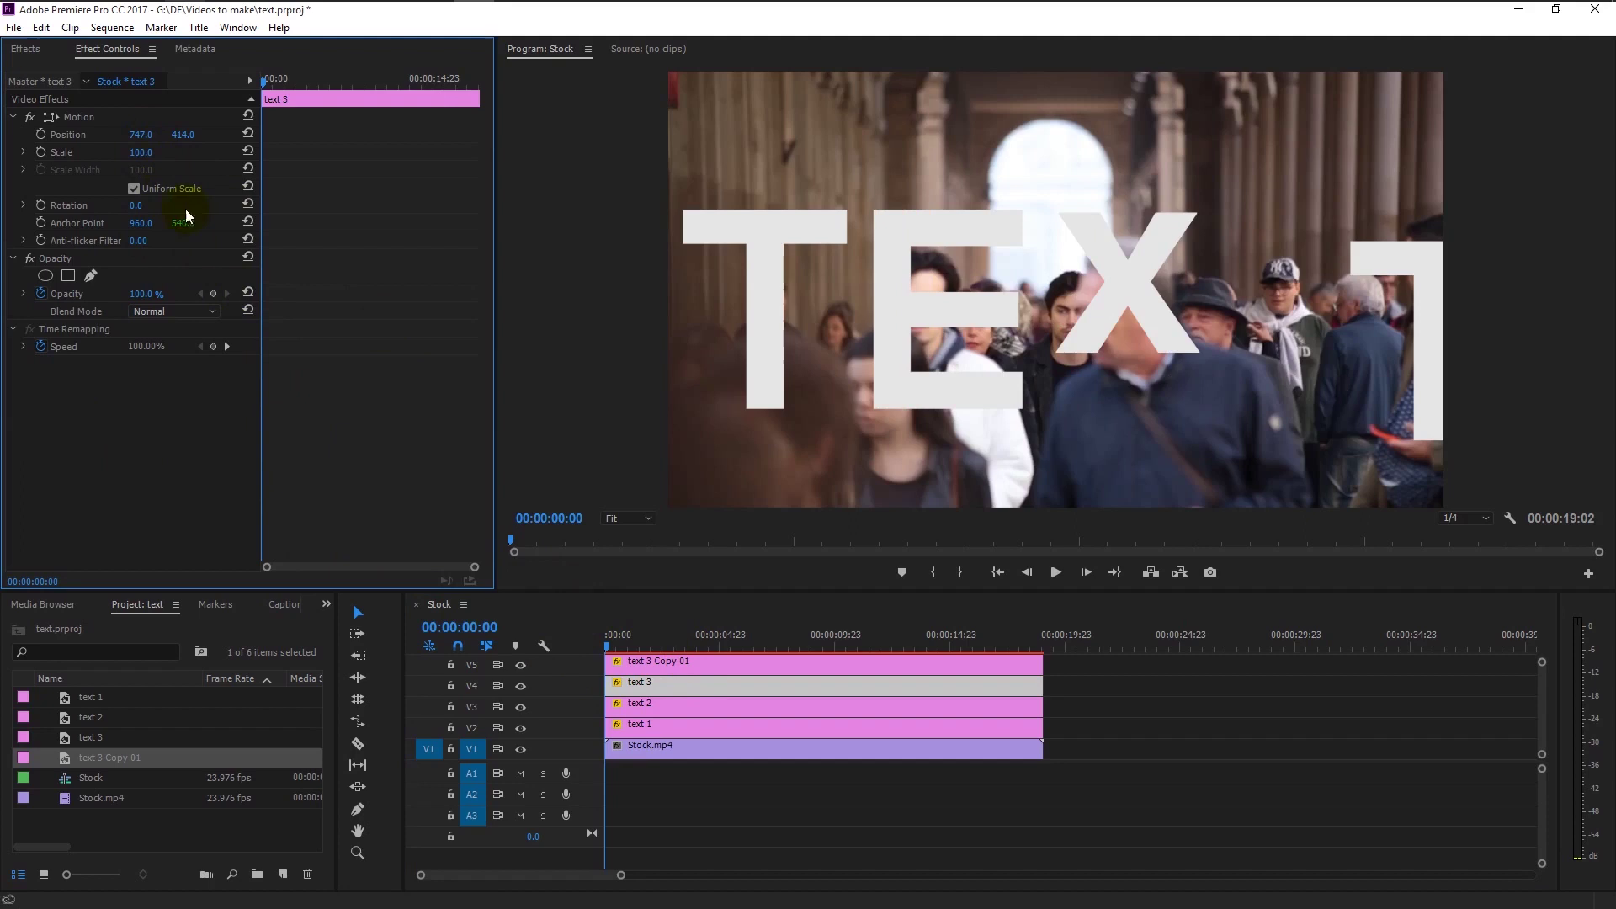
left_click_drag(183, 140, 222, 189)
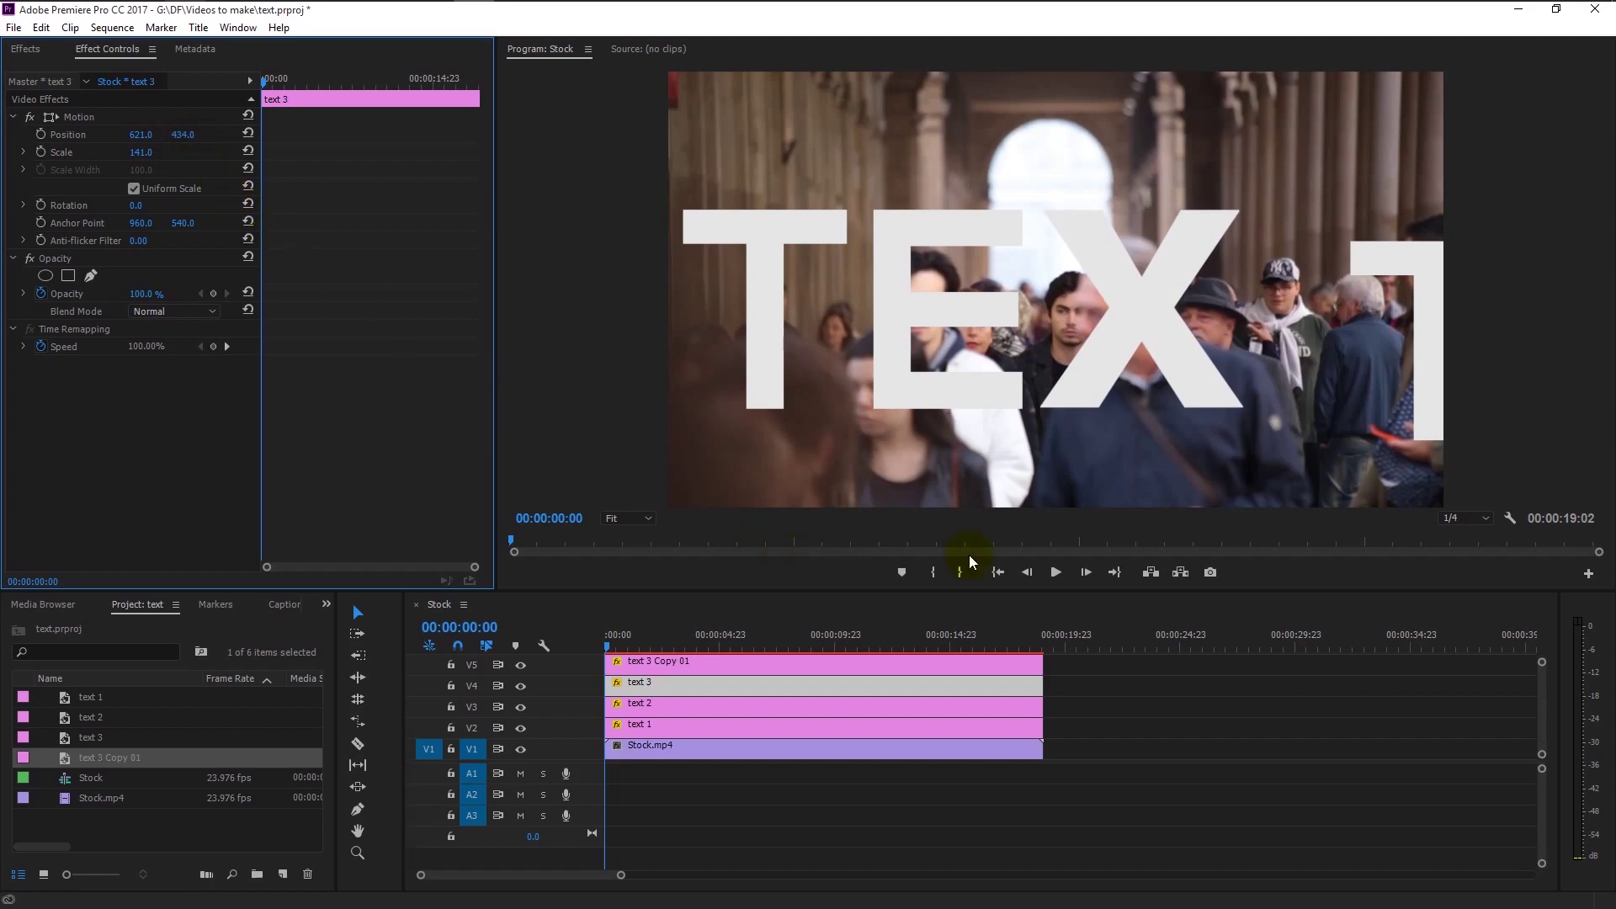
left_click(732, 665)
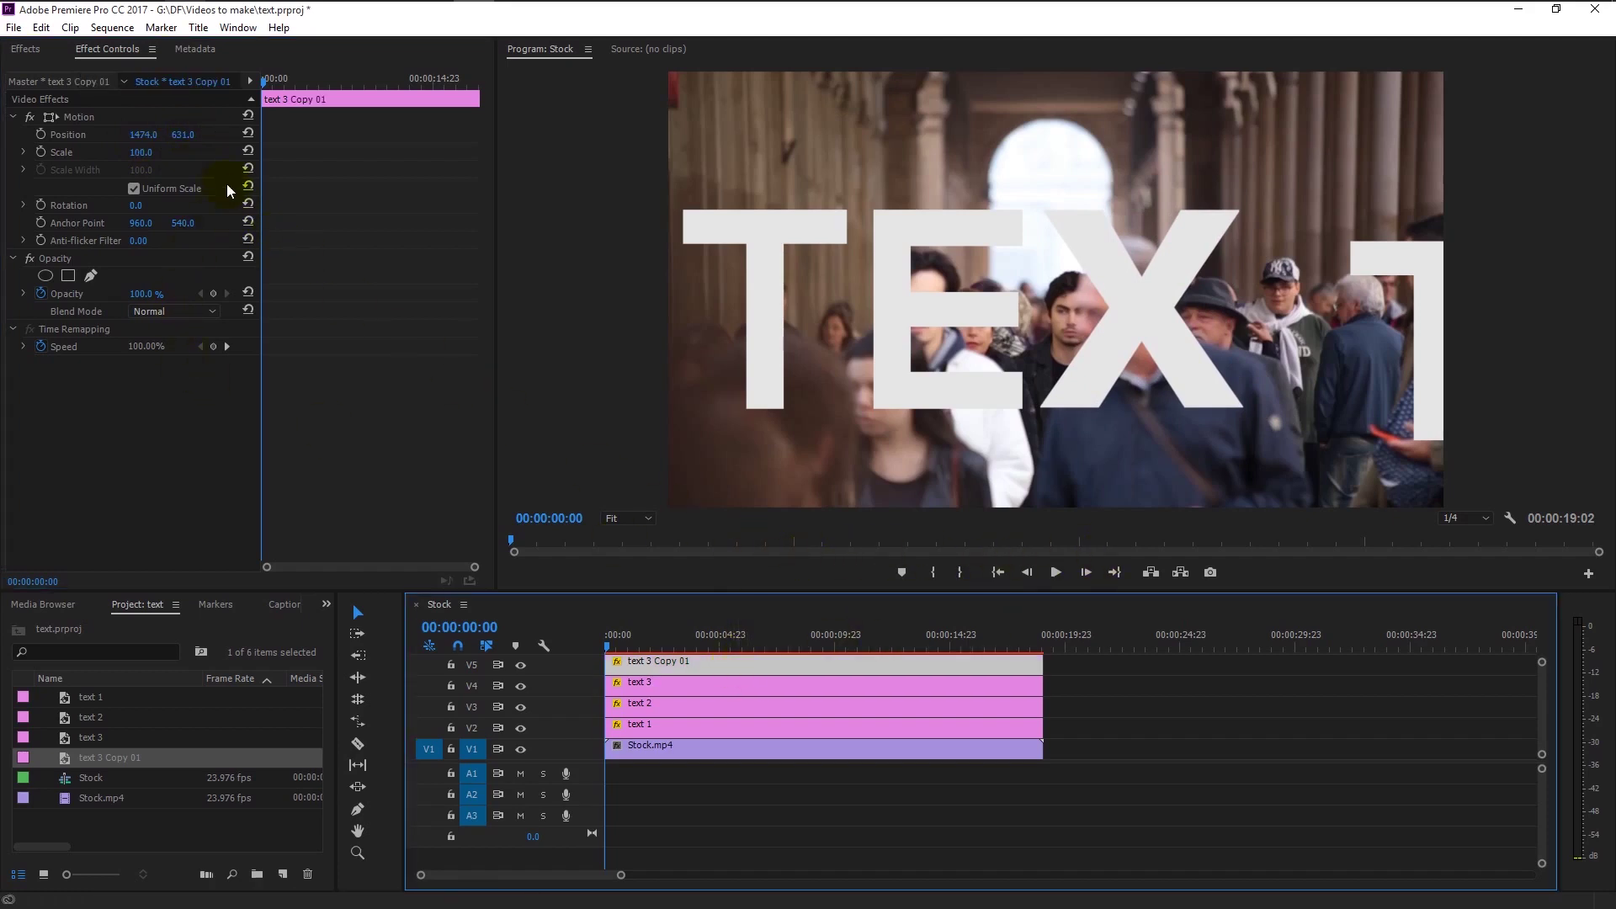
left_click_drag(143, 143, 193, 155)
Shift the text 2 and text 1 clips later so letter starts form a staircase
left_click(678, 707)
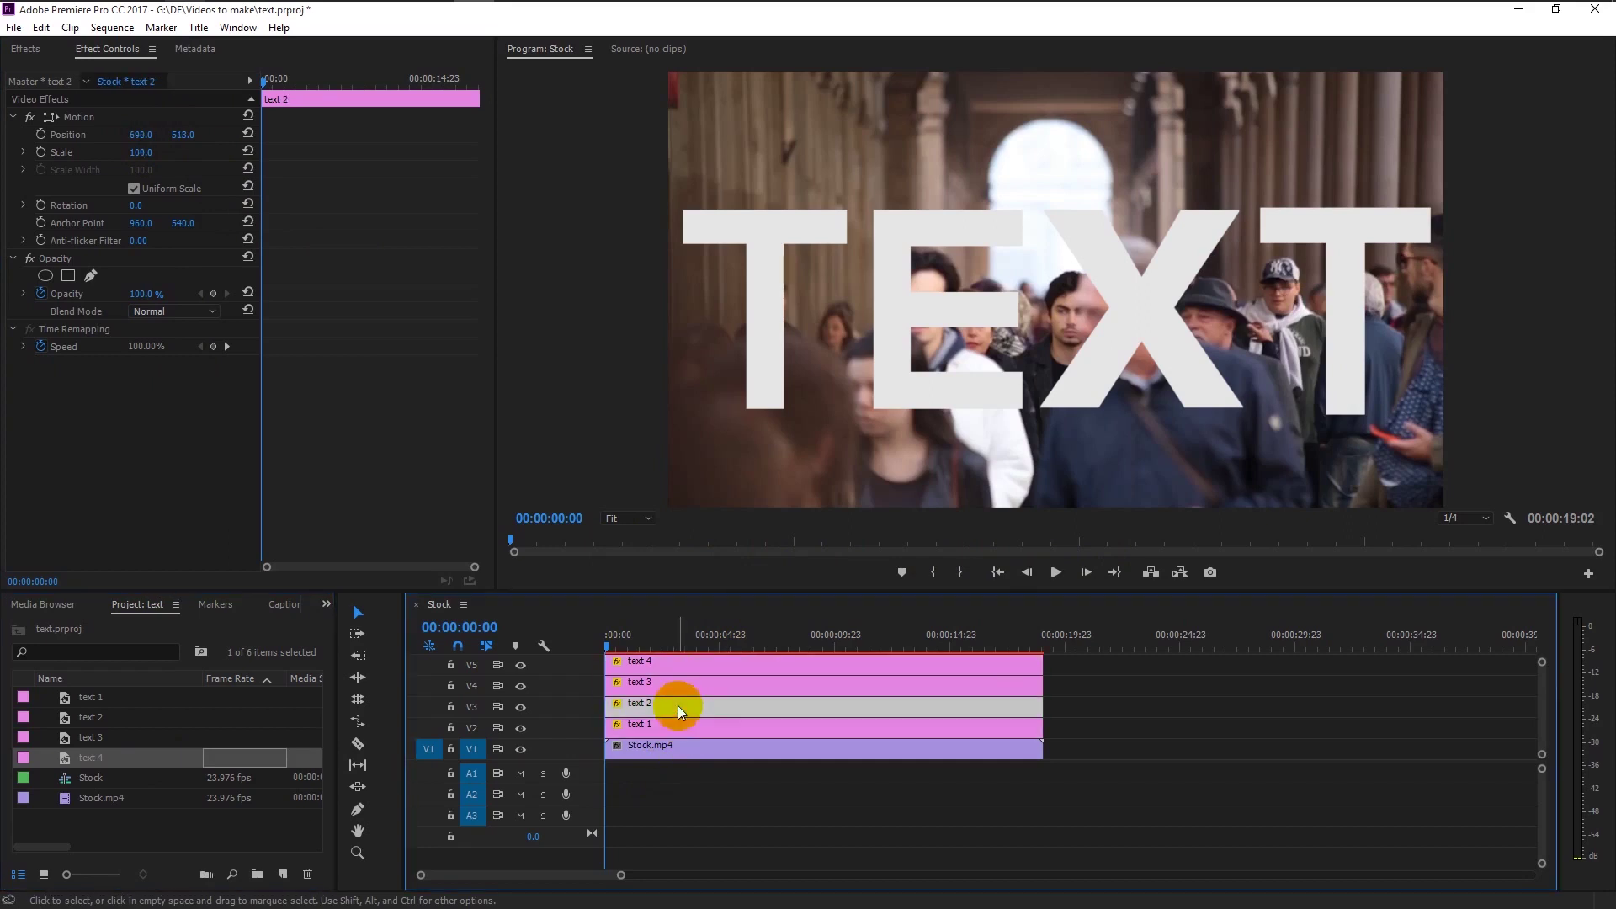
left_click(665, 684)
left_click(660, 704)
mouse_move(636, 706)
left_mouse_down()
mouse_move(660, 717)
mouse_move(649, 683)
mouse_move(714, 670)
mouse_move(688, 684)
mouse_move(680, 669)
mouse_move(701, 671)
mouse_move(661, 707)
left_mouse_up()
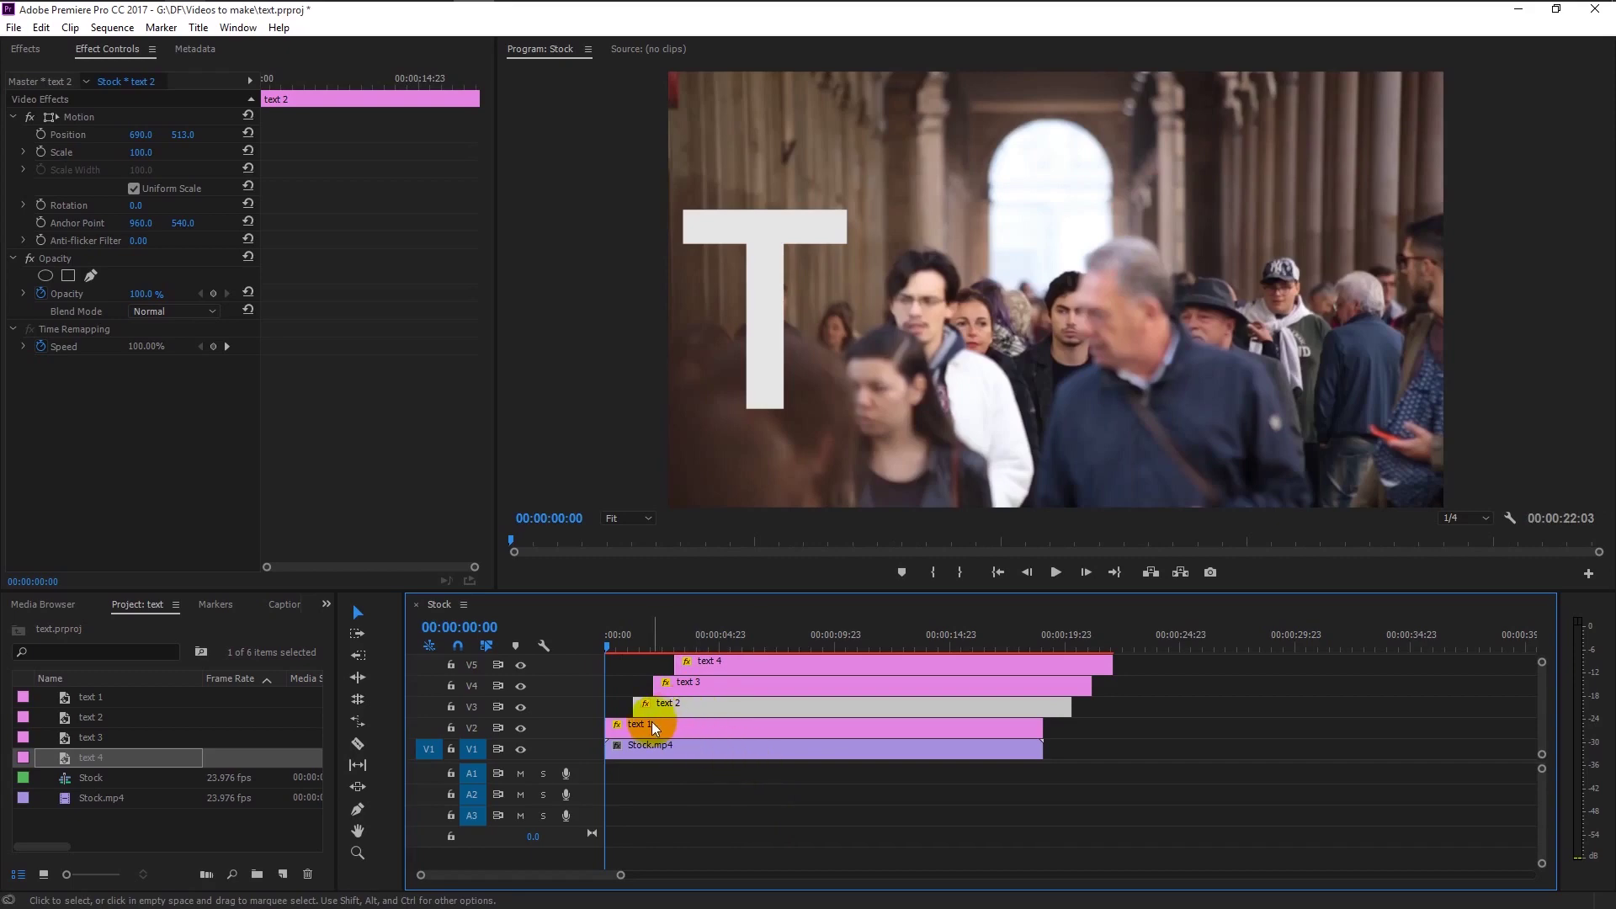
left_click_drag(651, 721, 653, 723)
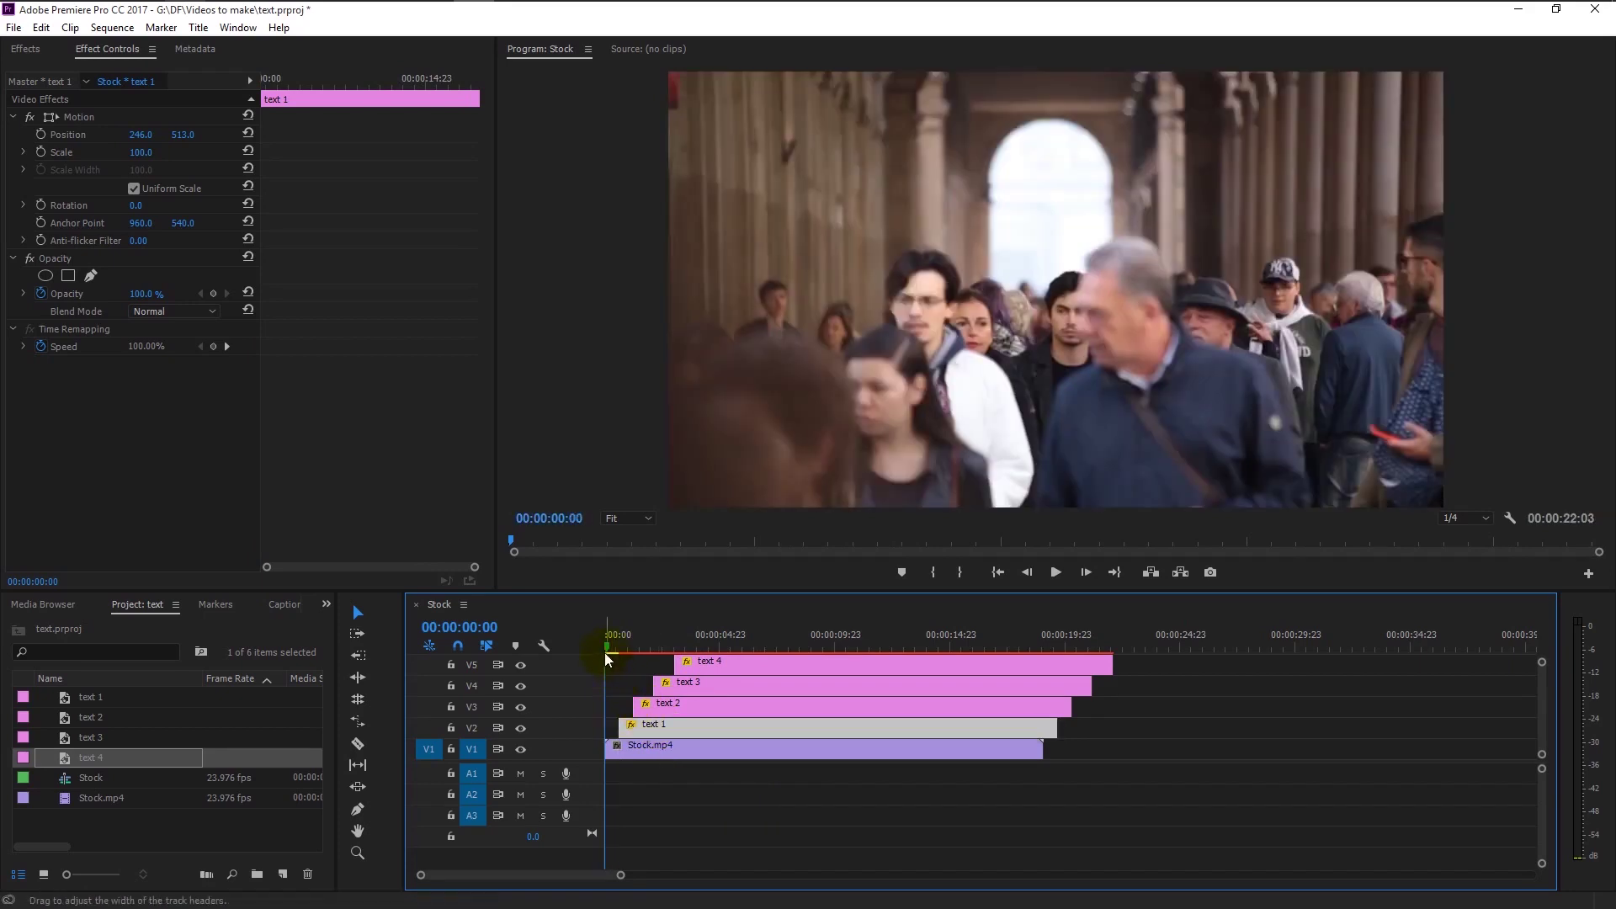
Nest the four letter clips into one sequence named 'Title'
left_click(613, 645)
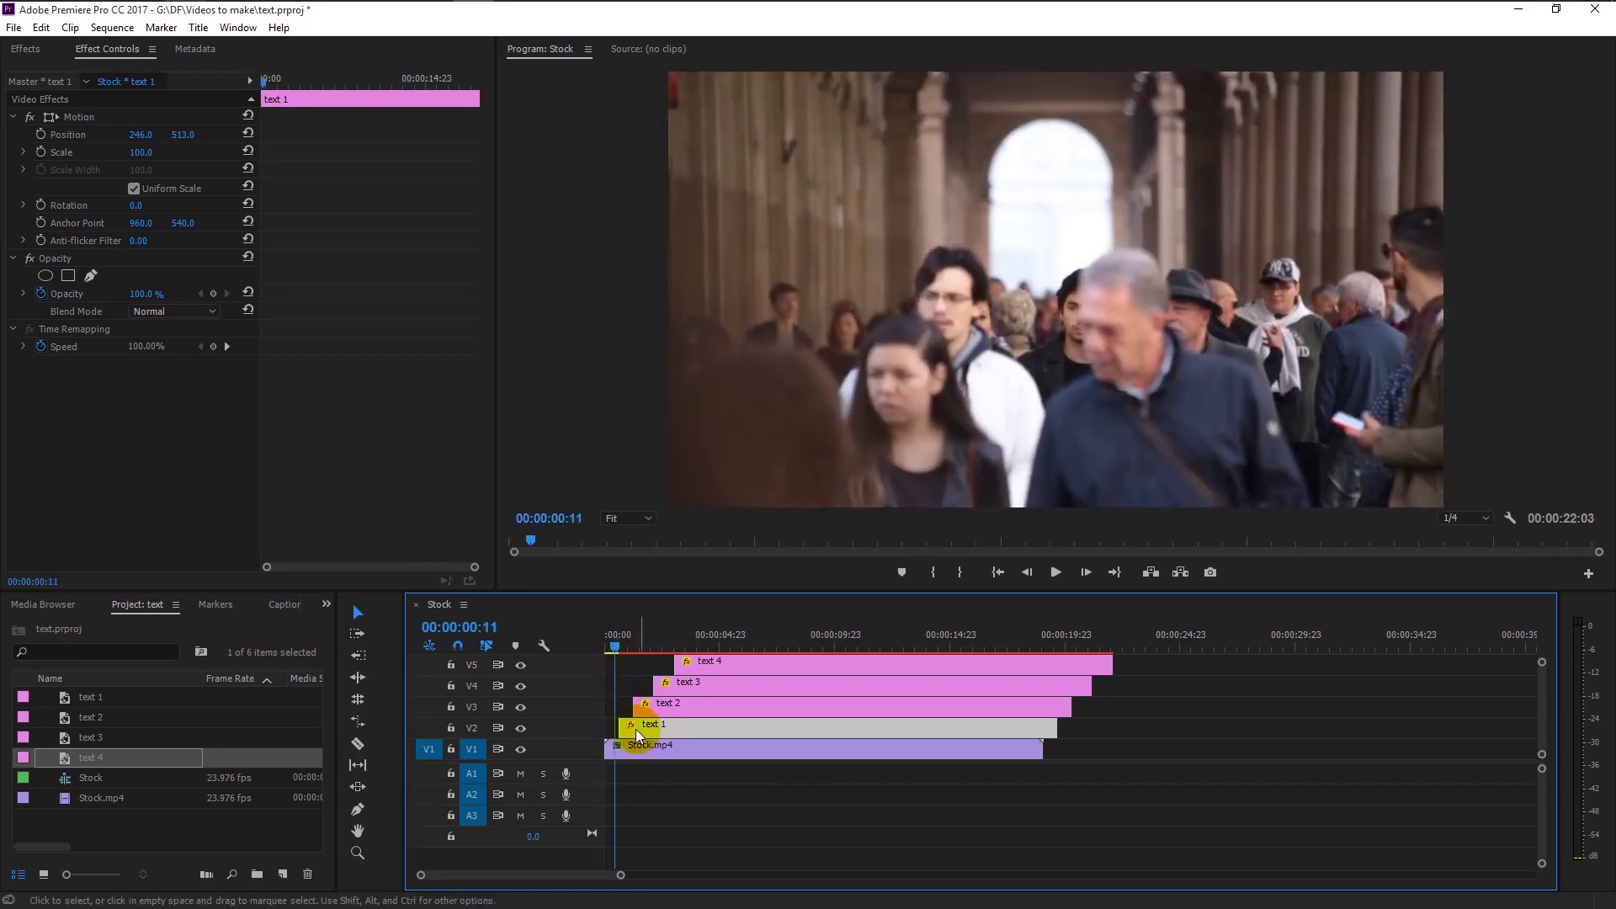
left_click_drag(635, 729, 631, 729)
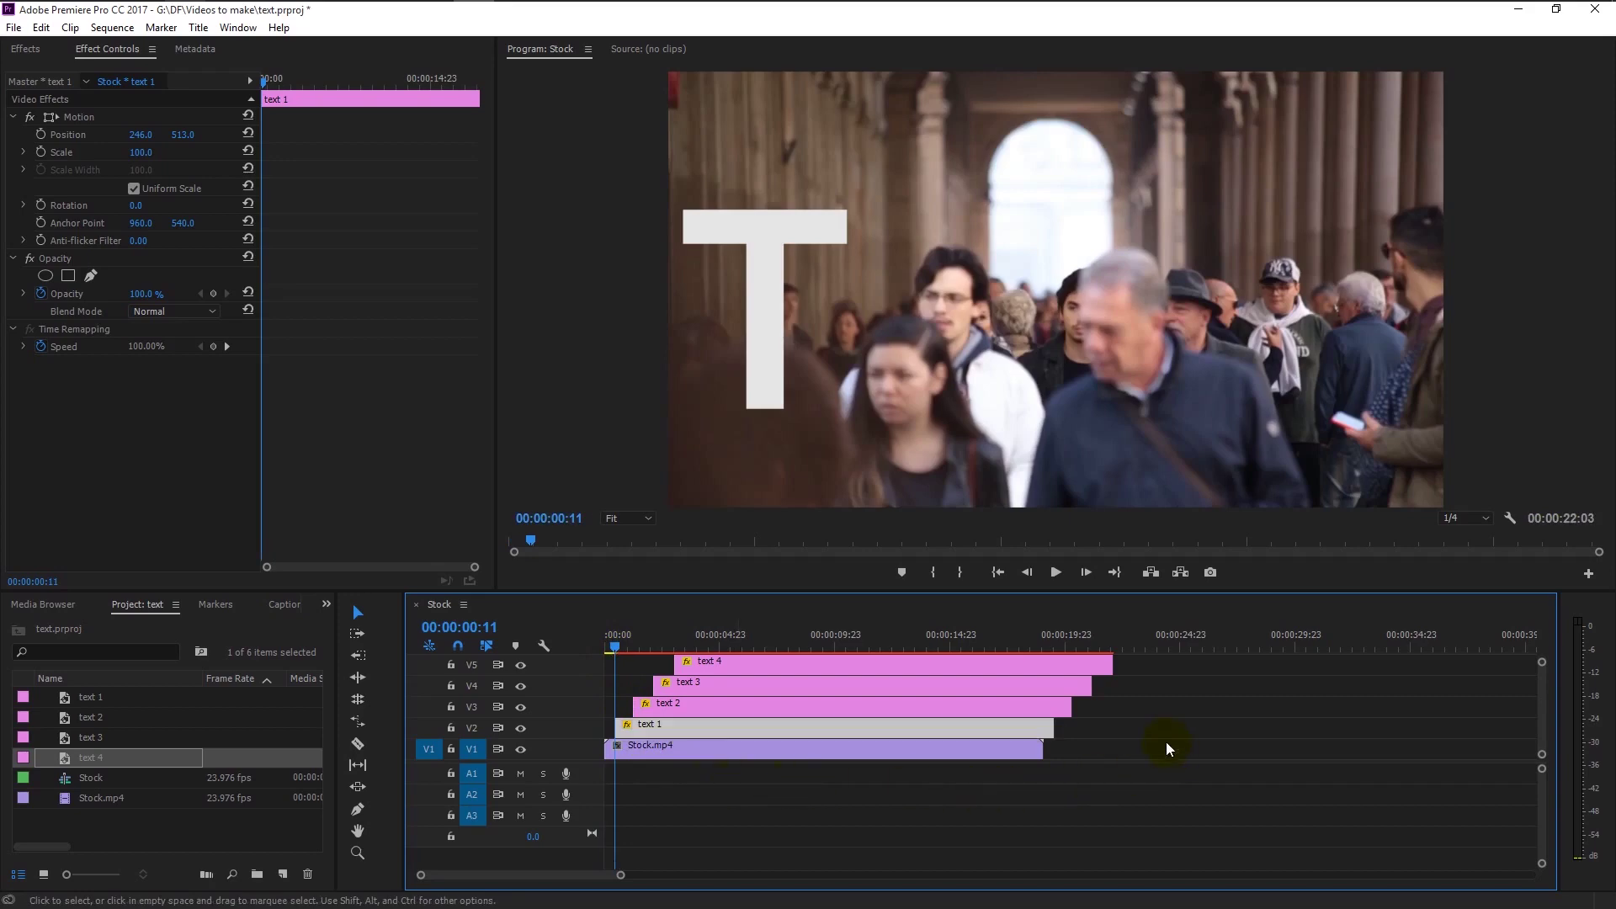
left_click_drag(1094, 729, 828, 719)
right_click(813, 717)
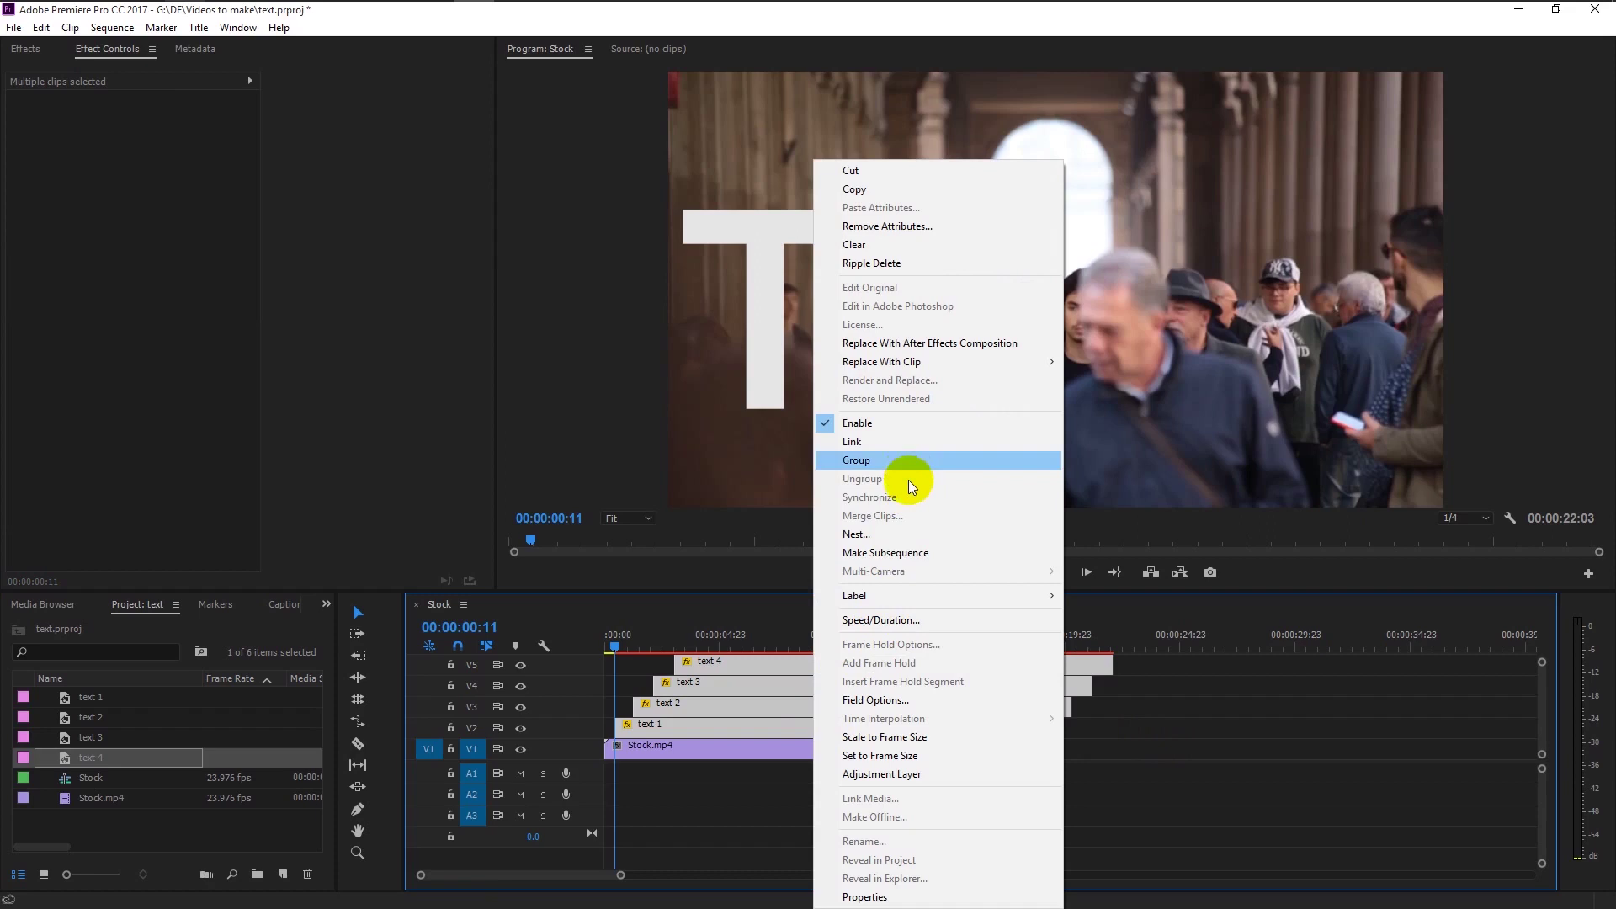
left_click(916, 534)
type("Title")
key("Return")
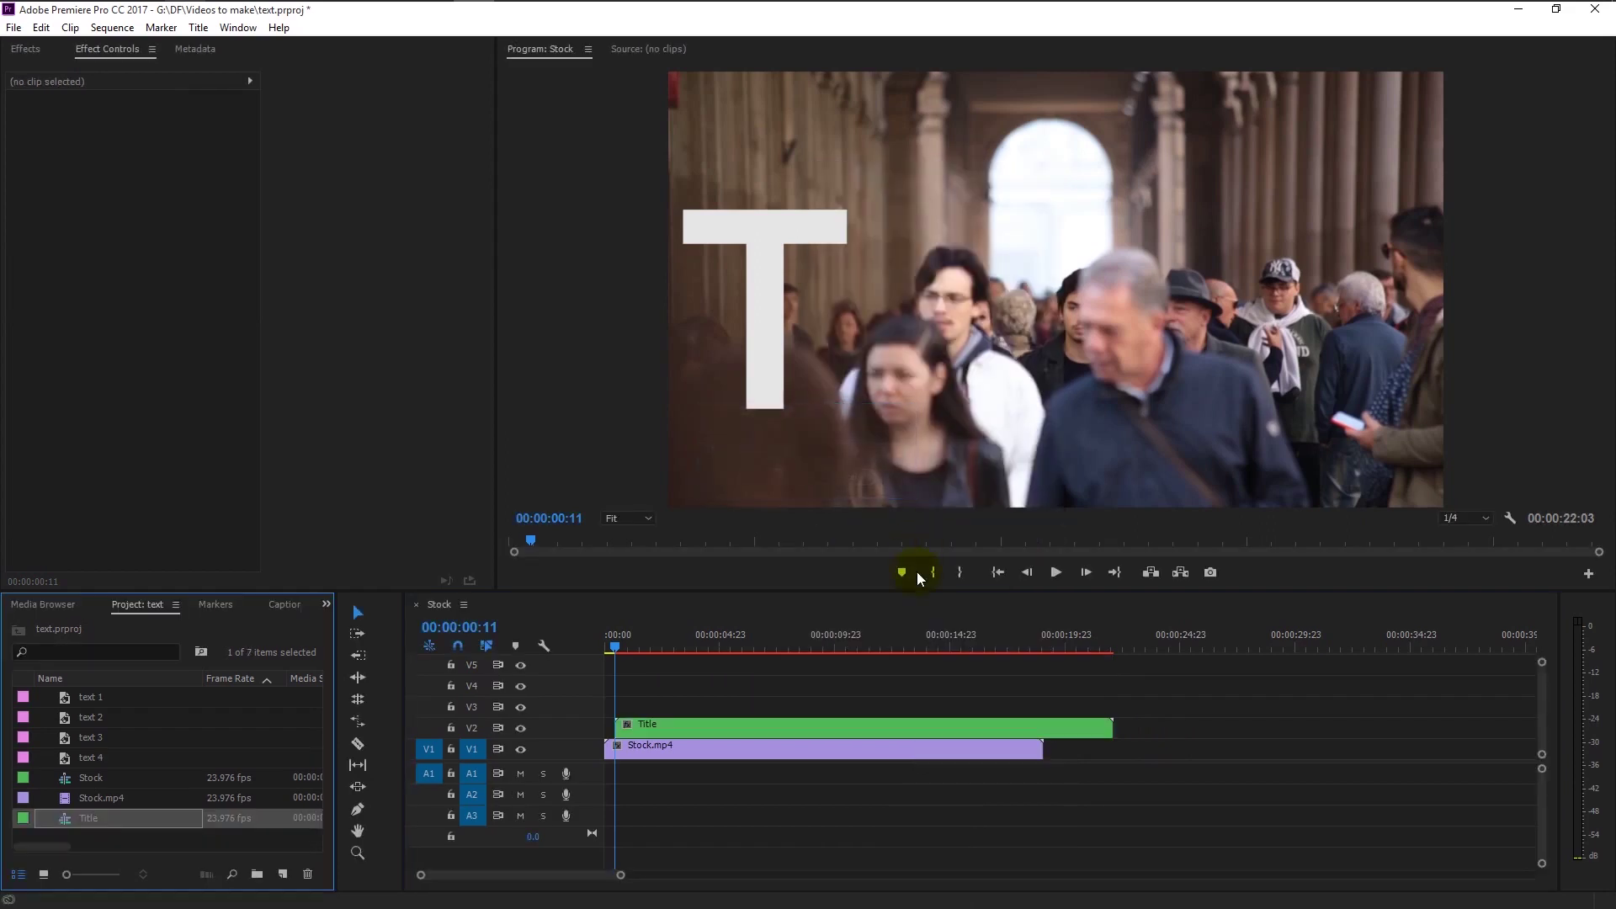
Preview the letters animating in, then return the playhead to the beginning
left_click(607, 647)
left_click(1055, 573)
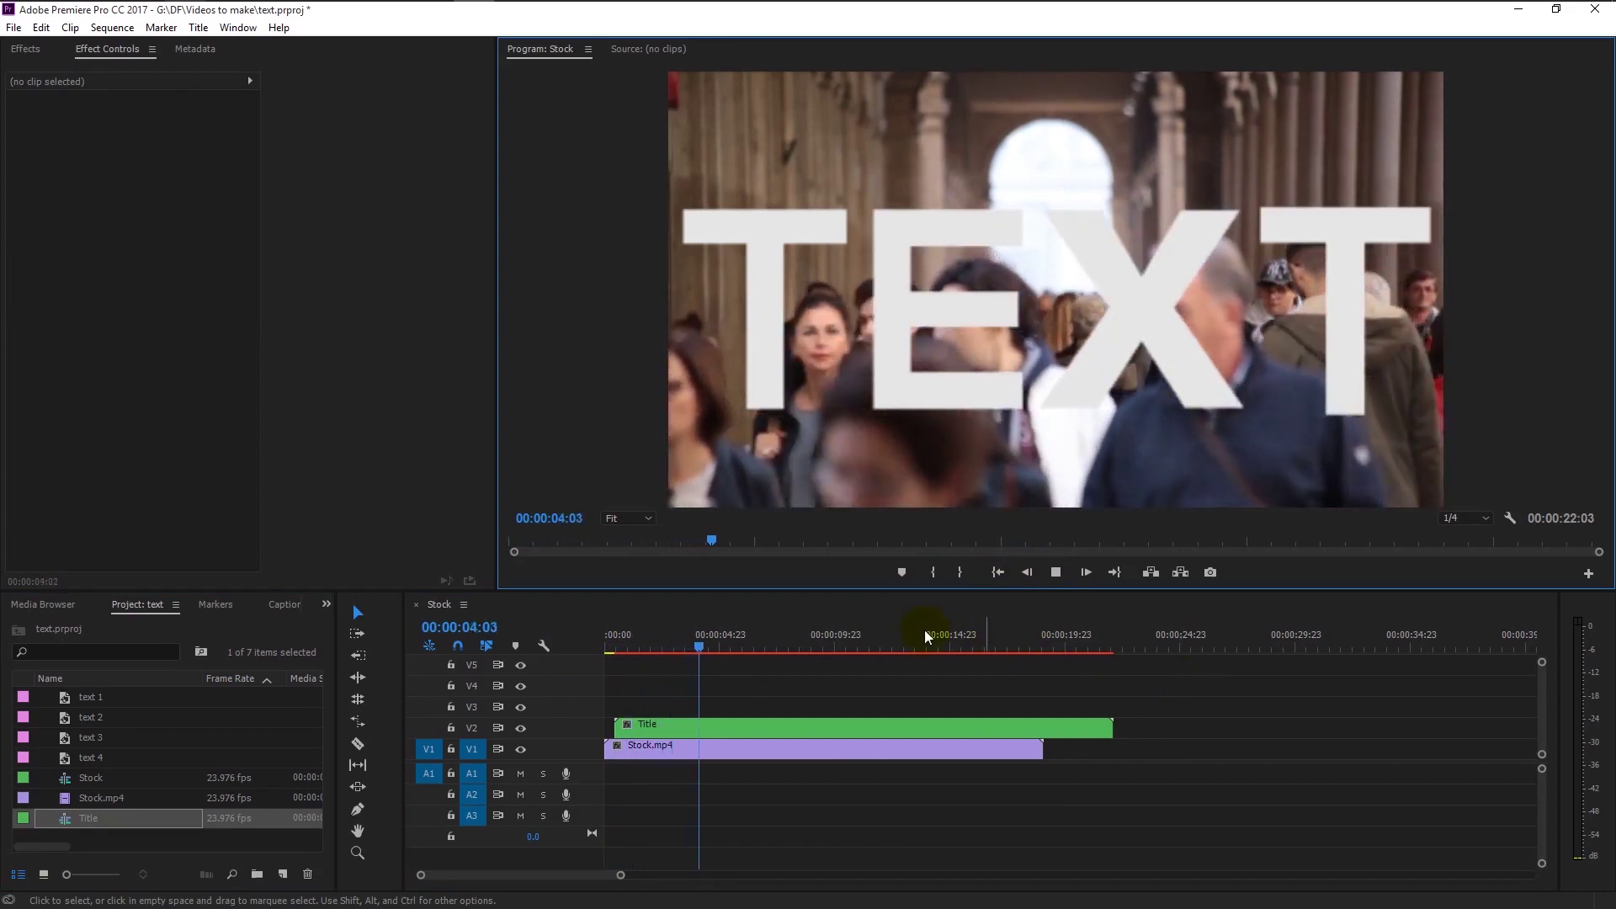
key("space")
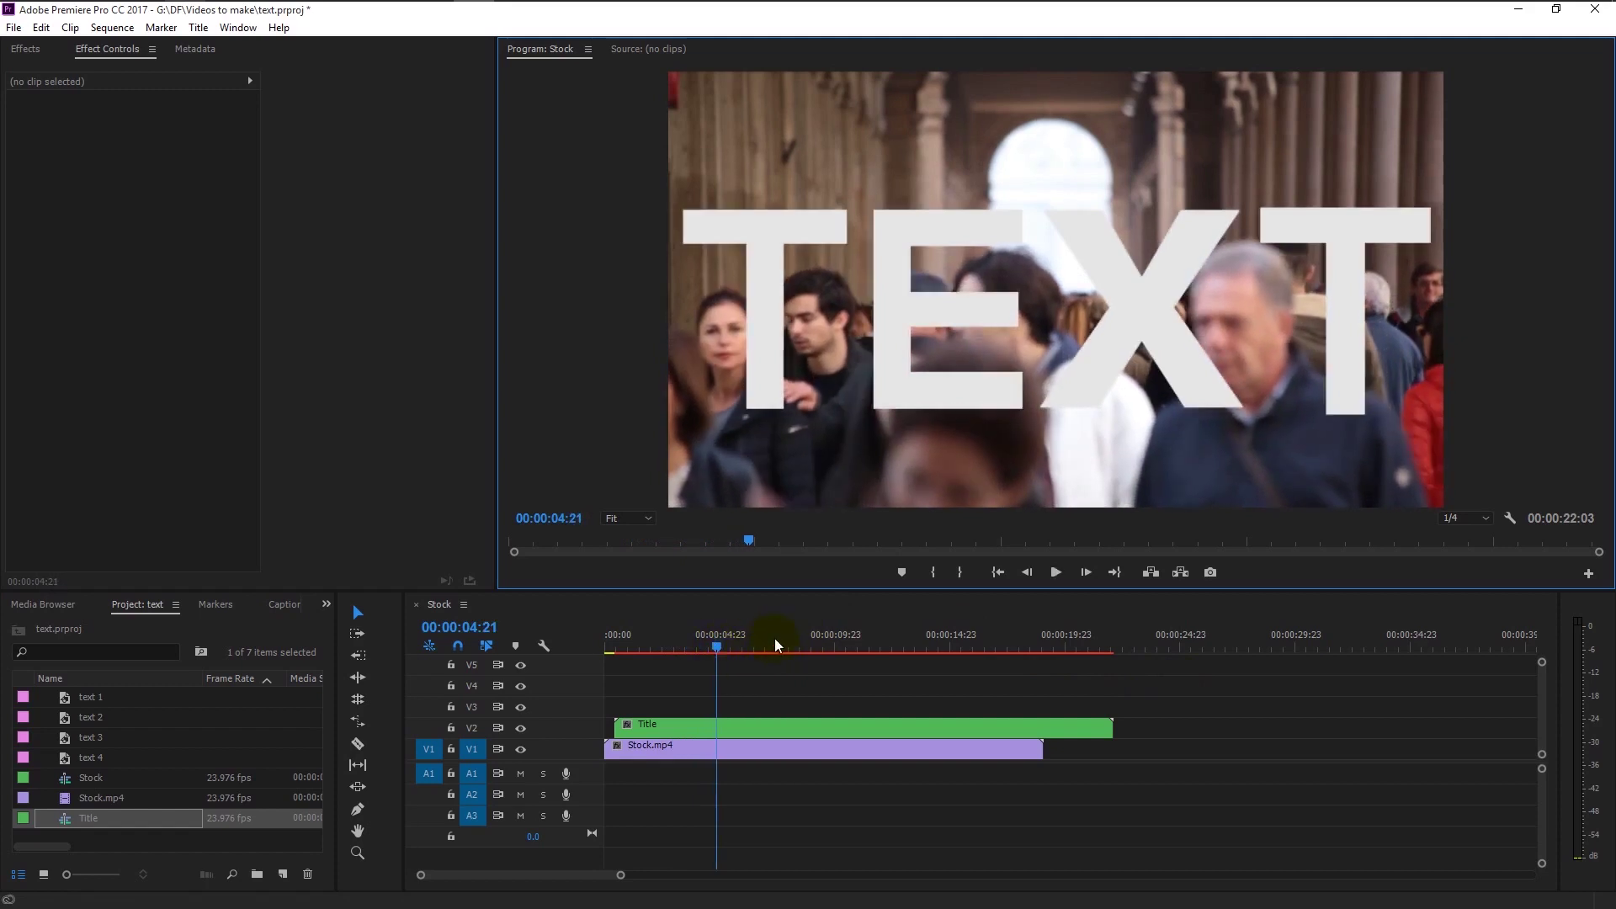
left_click_drag(728, 646, 592, 665)
Search effects for 'track' and drag Track Matte Key onto the Stock.mp4 clip
left_click(644, 746)
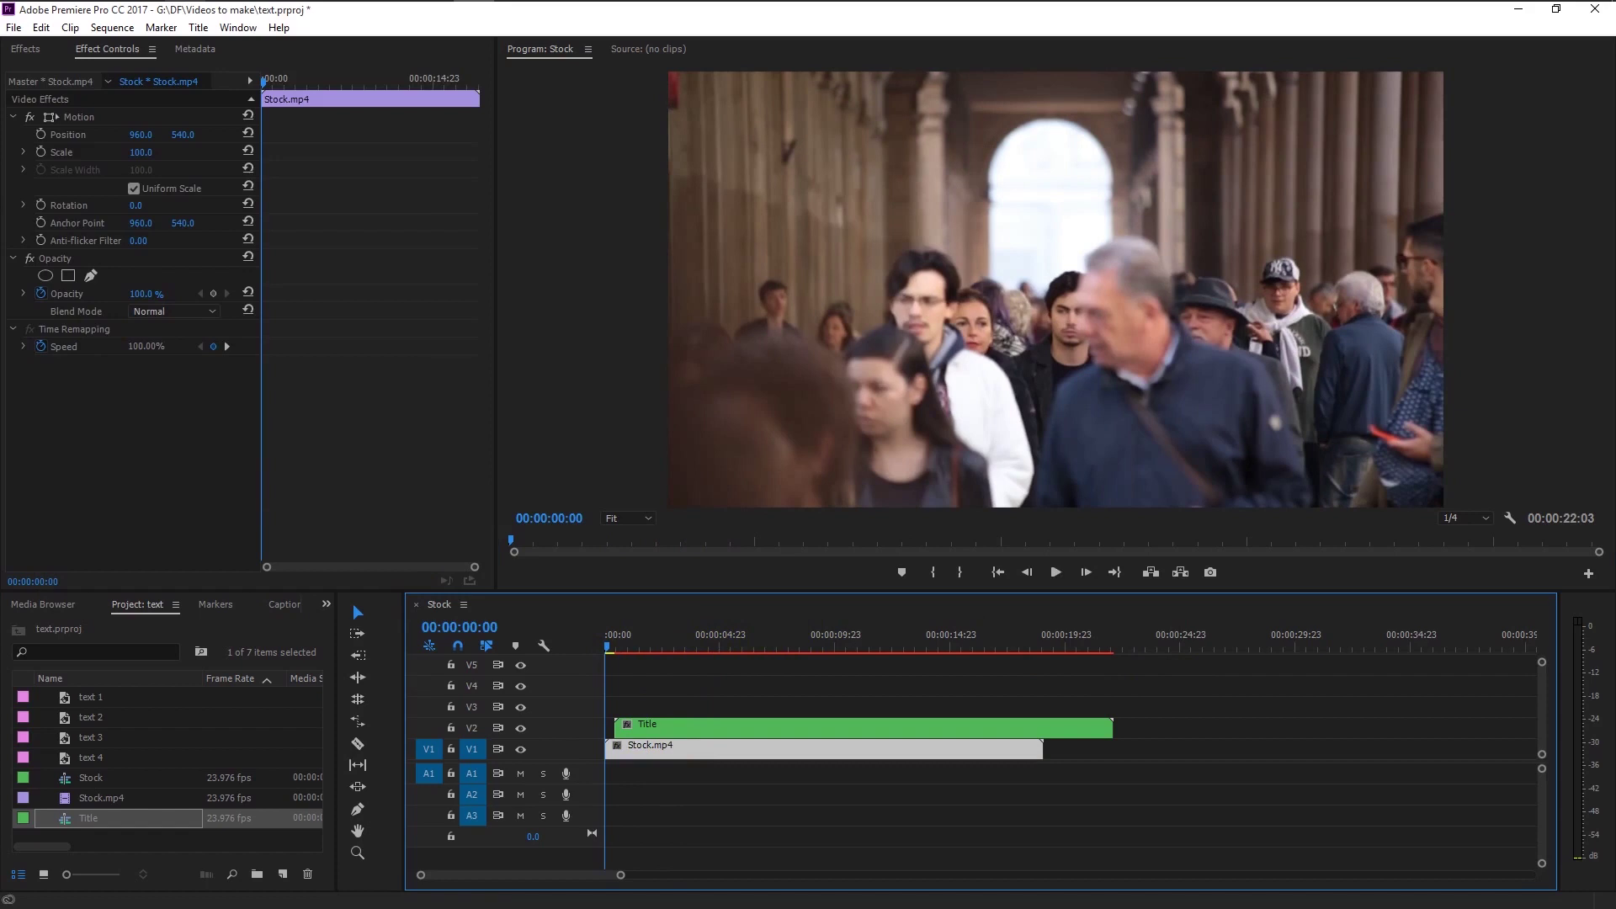
left_click(37, 50)
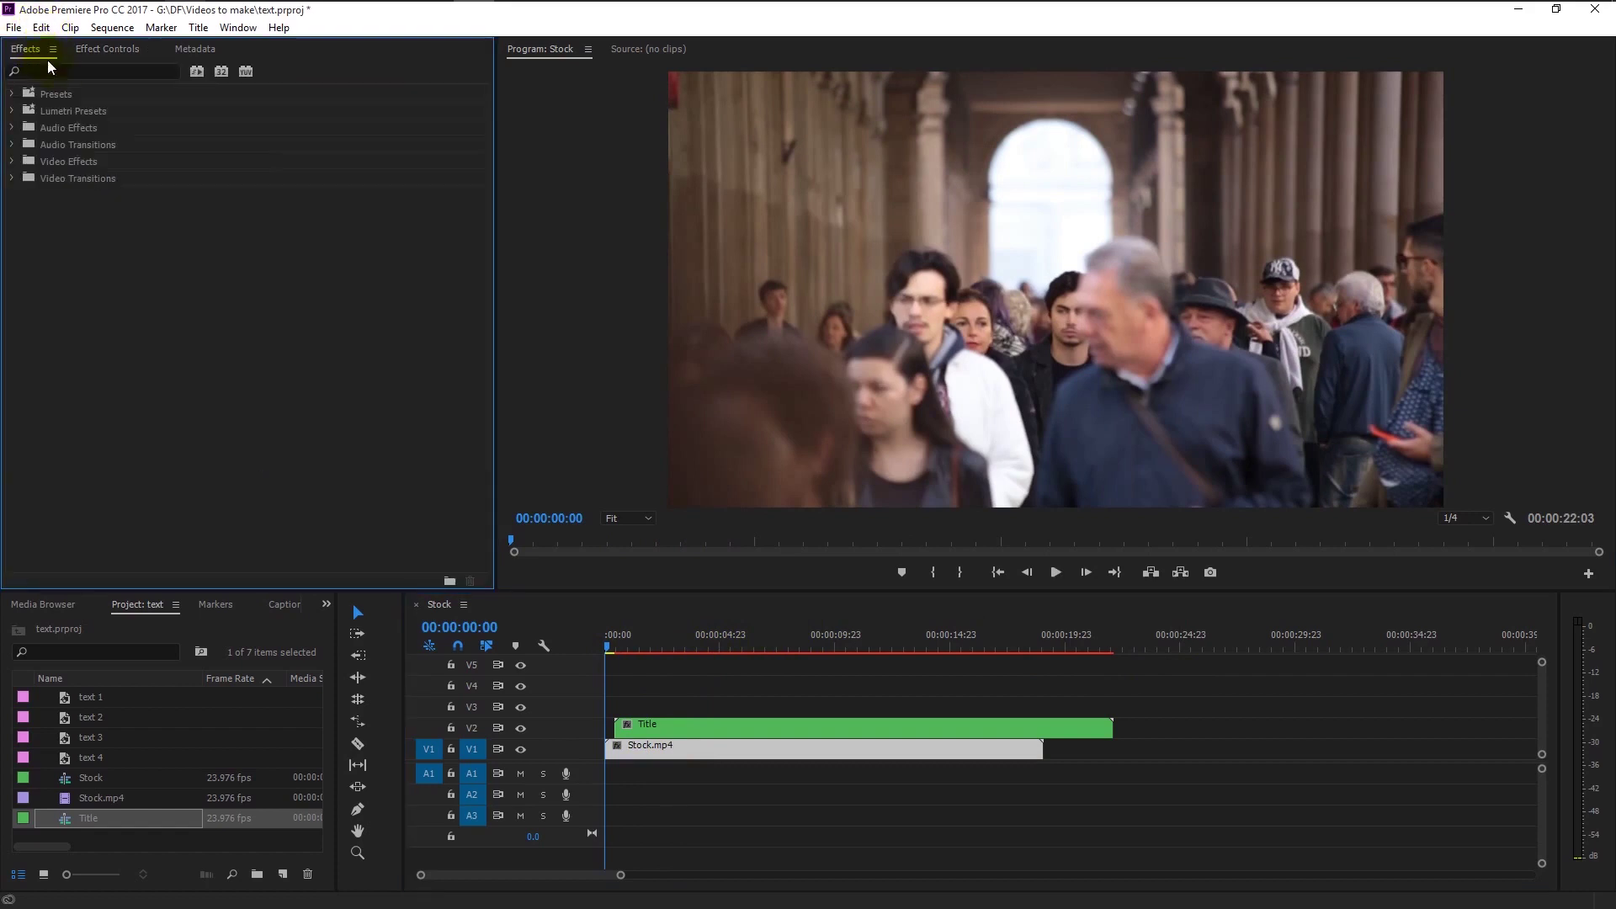
left_click(65, 69)
type("track")
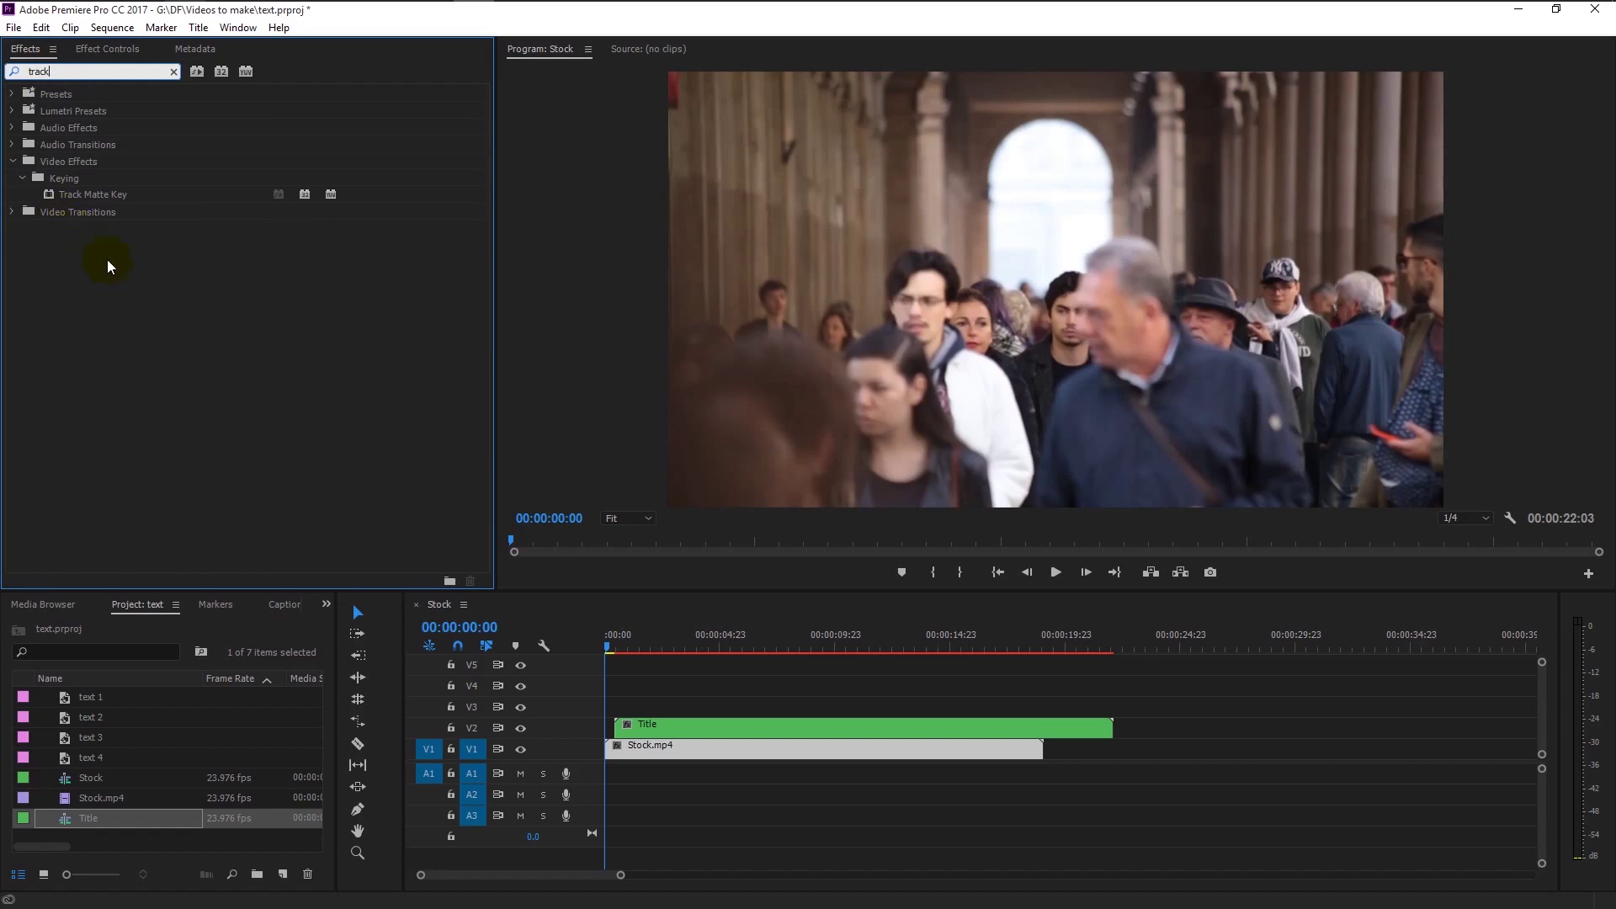
left_click_drag(101, 195, 328, 378)
left_click_drag(664, 677, 695, 747)
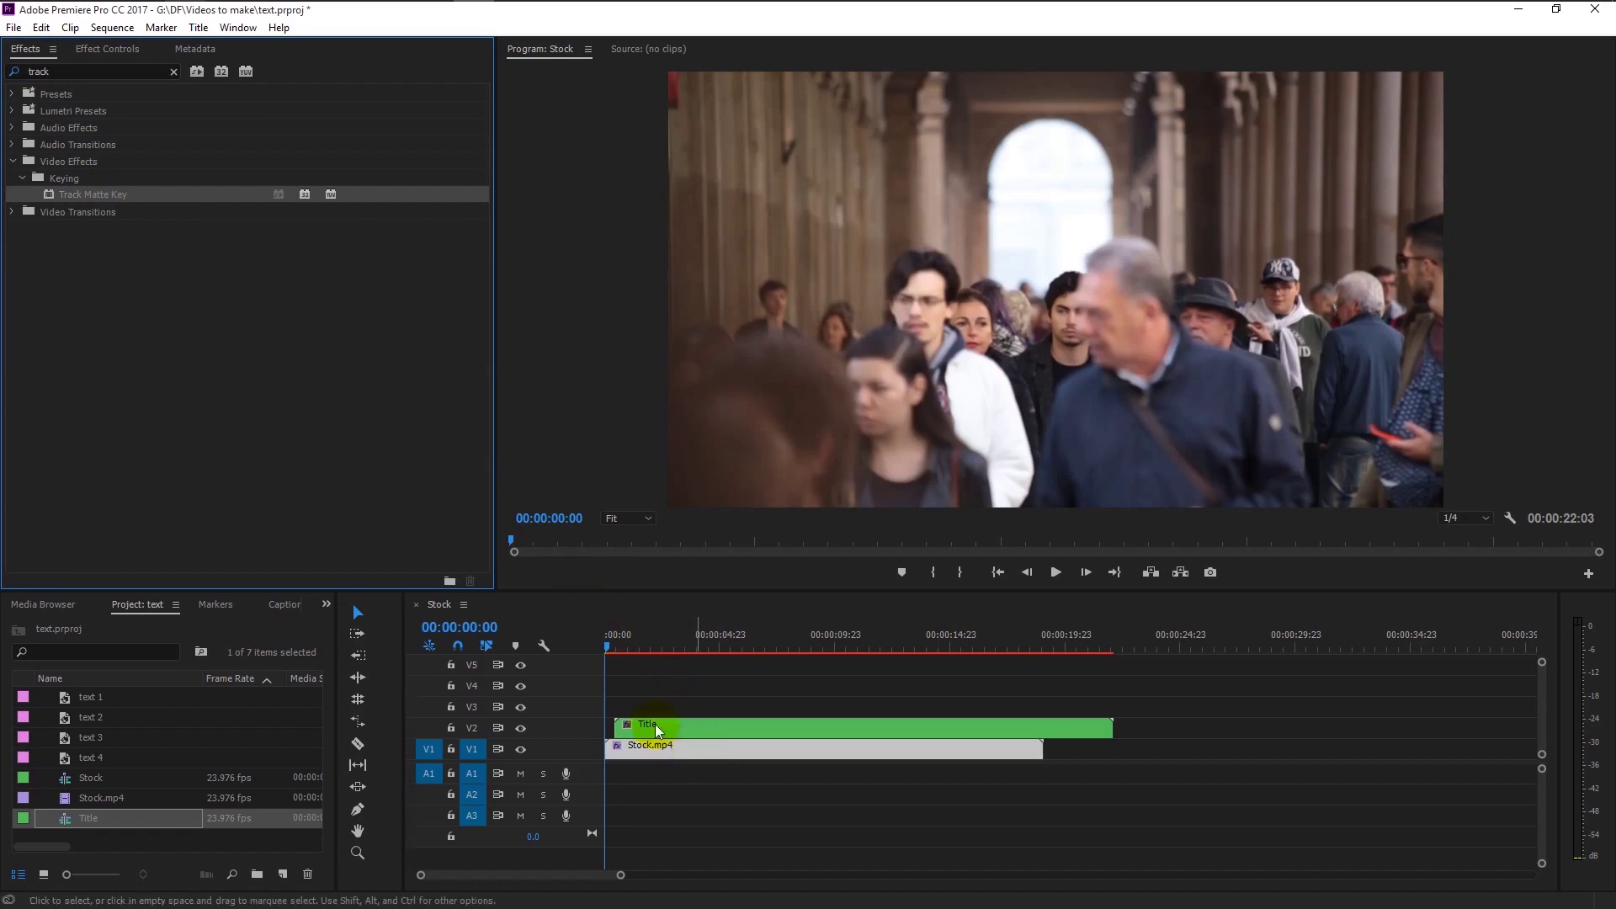
Set Stock.mp4's Track Matte Key to Matte: Video 2 and Composite Using: Matte Luma
left_click(114, 48)
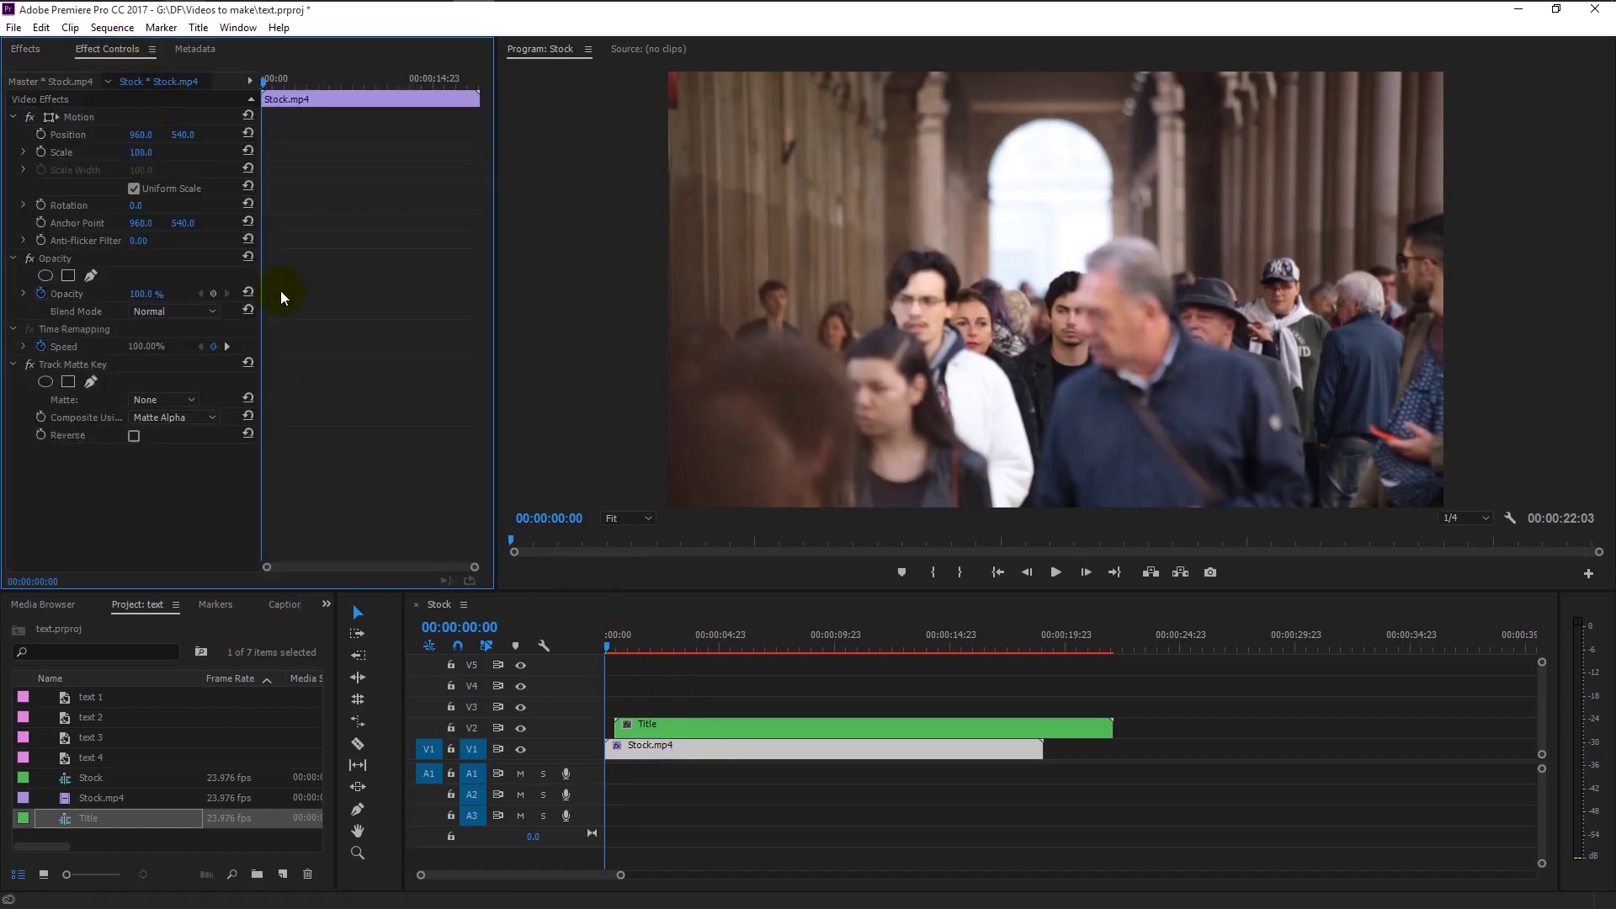
left_click(660, 747)
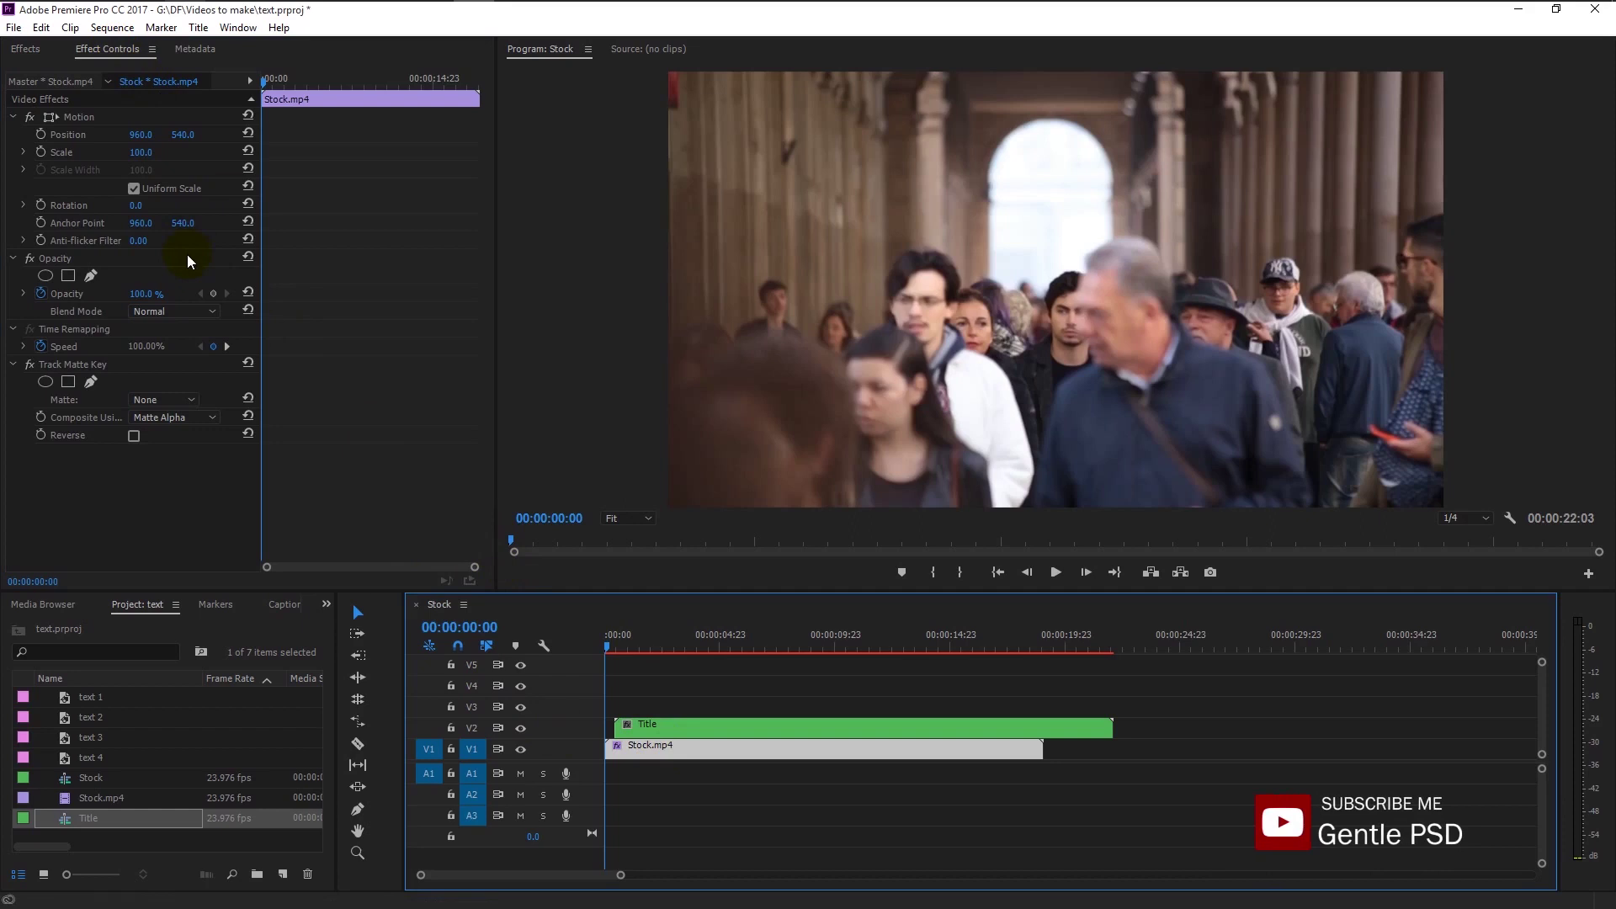
left_click(168, 370)
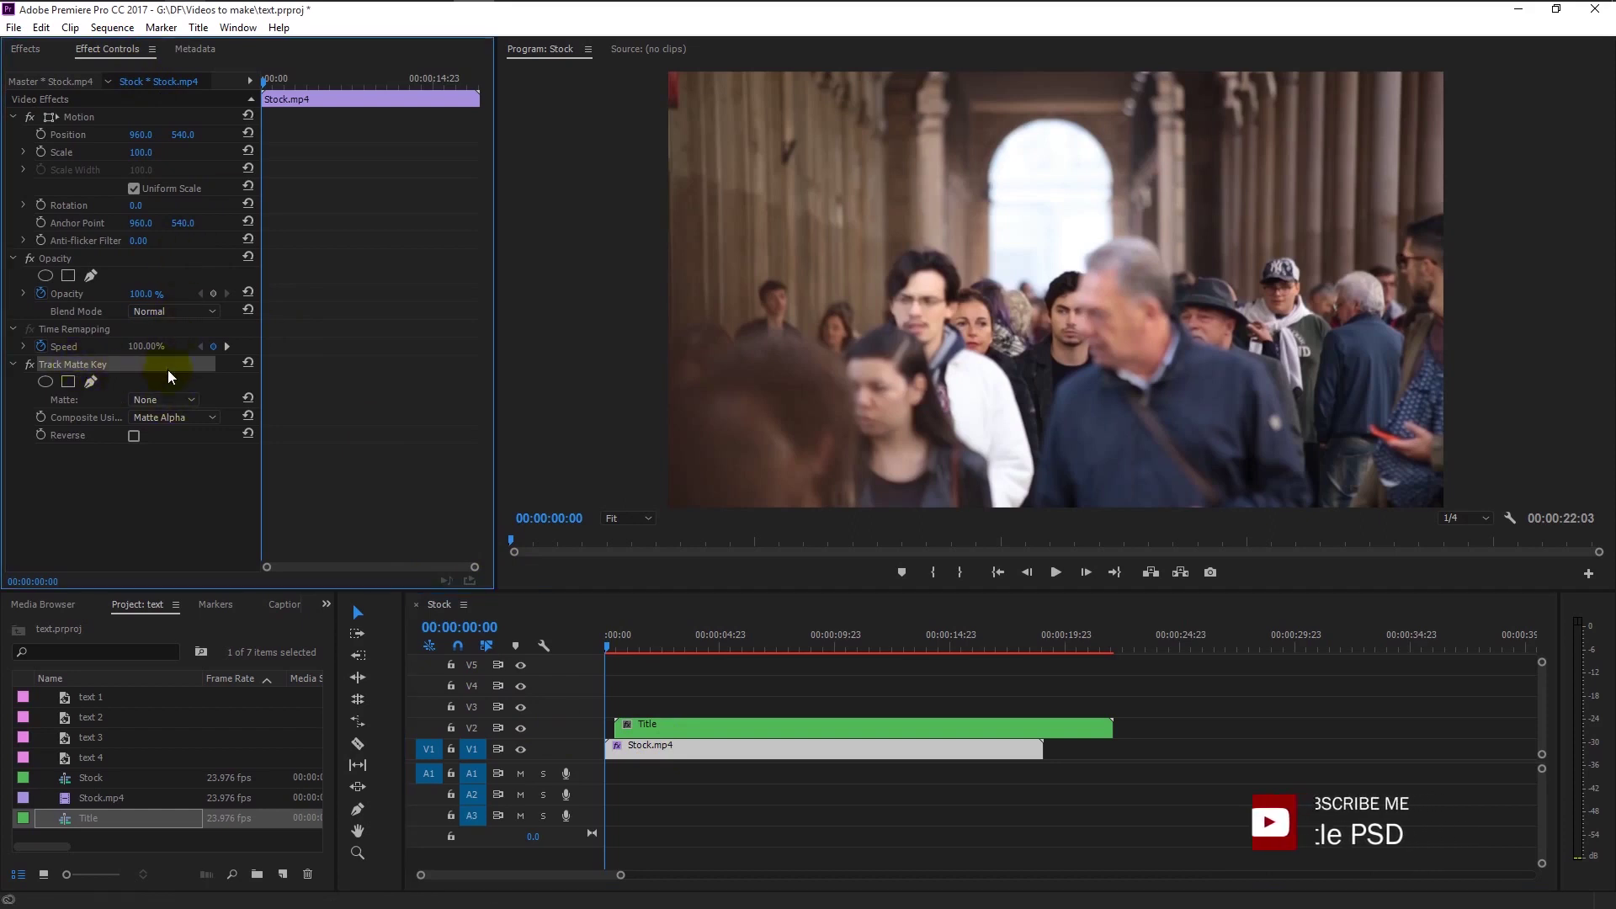
left_click(184, 400)
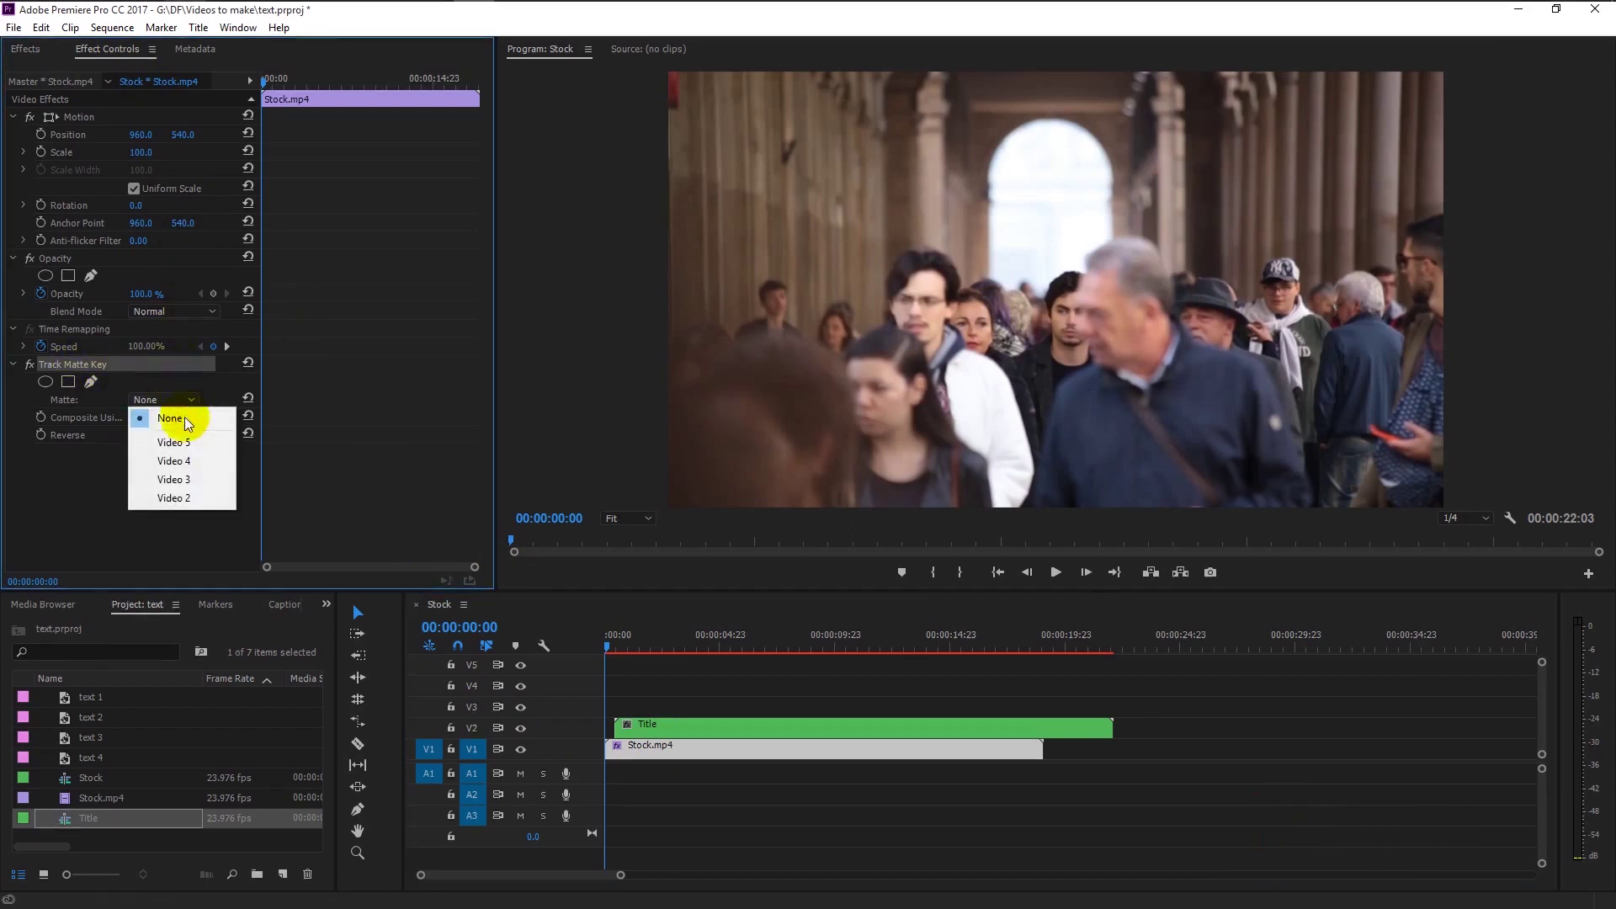
left_click(188, 498)
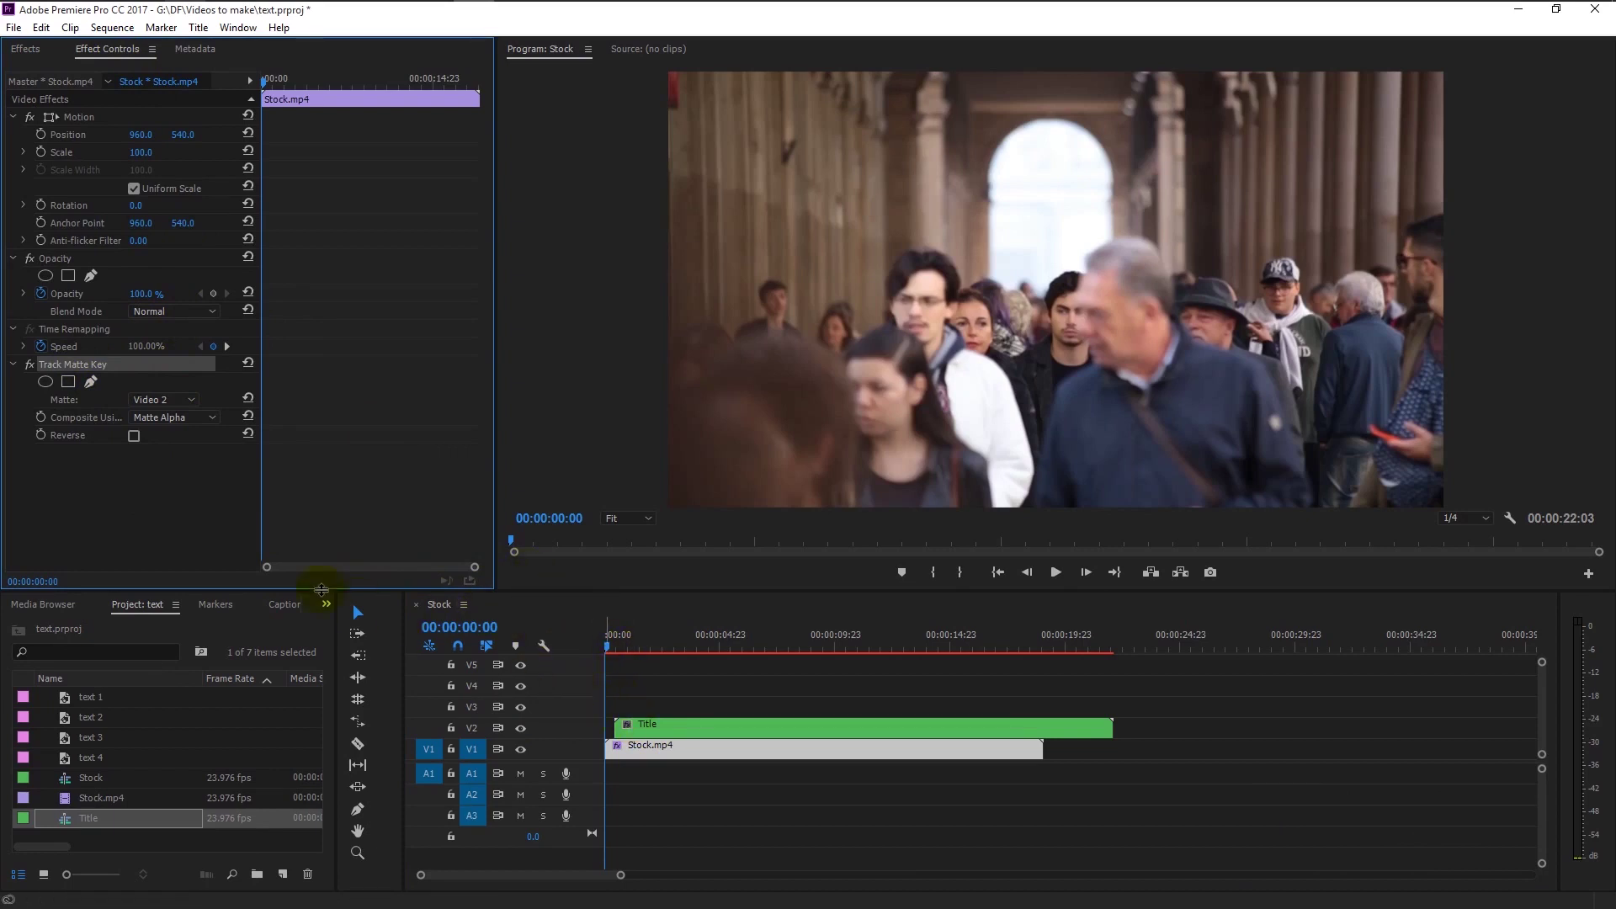
left_click(184, 426)
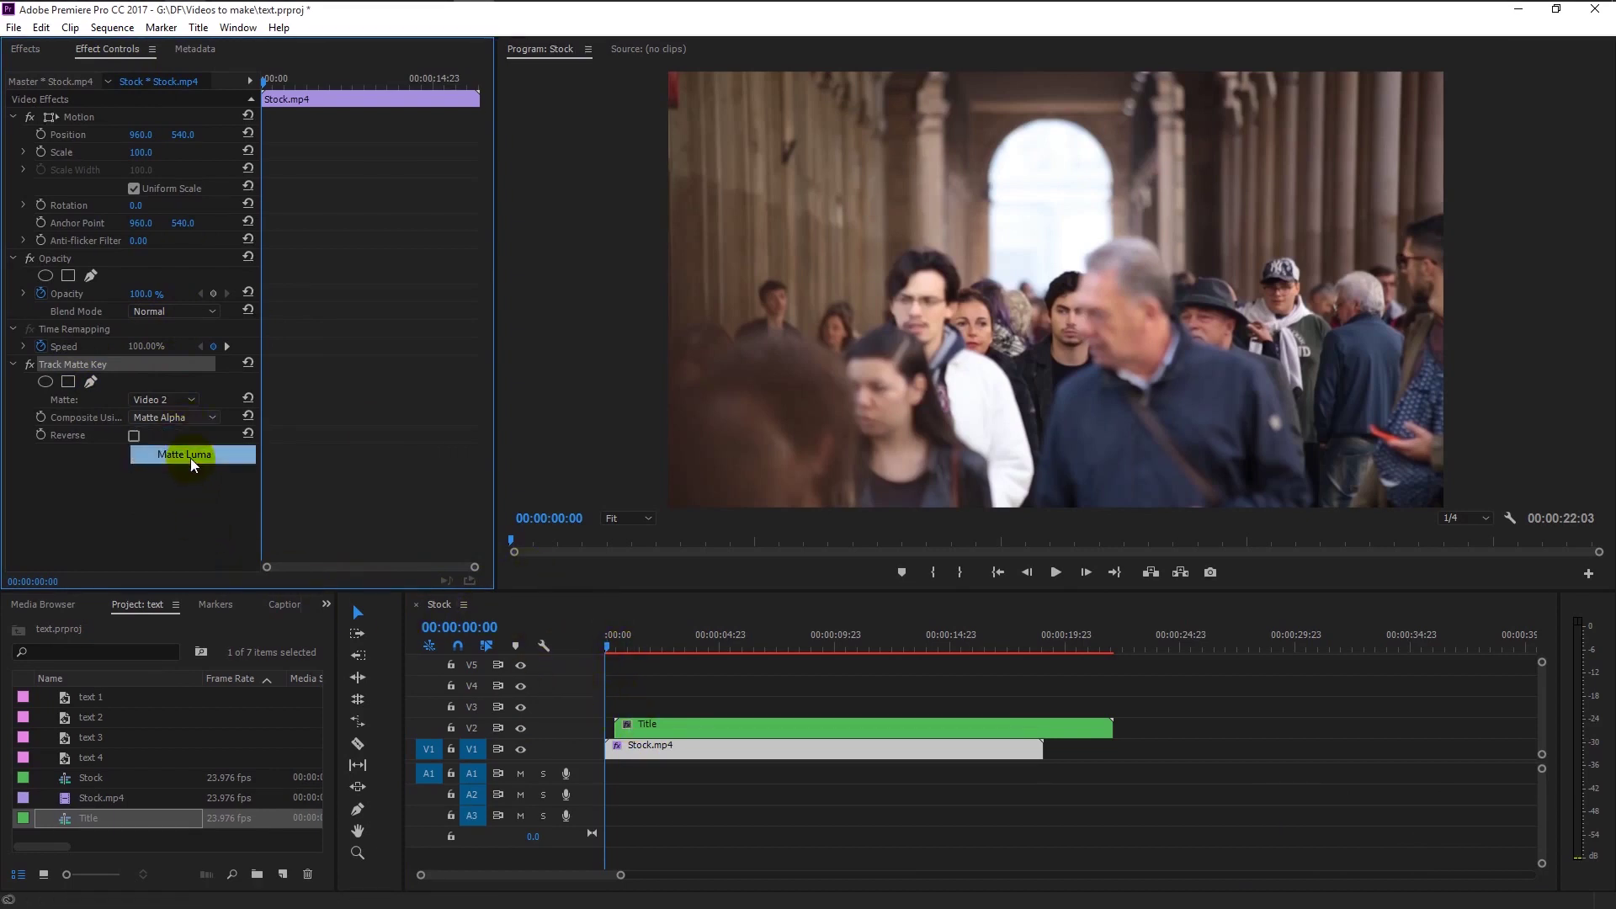
left_click(190, 458)
key("space")
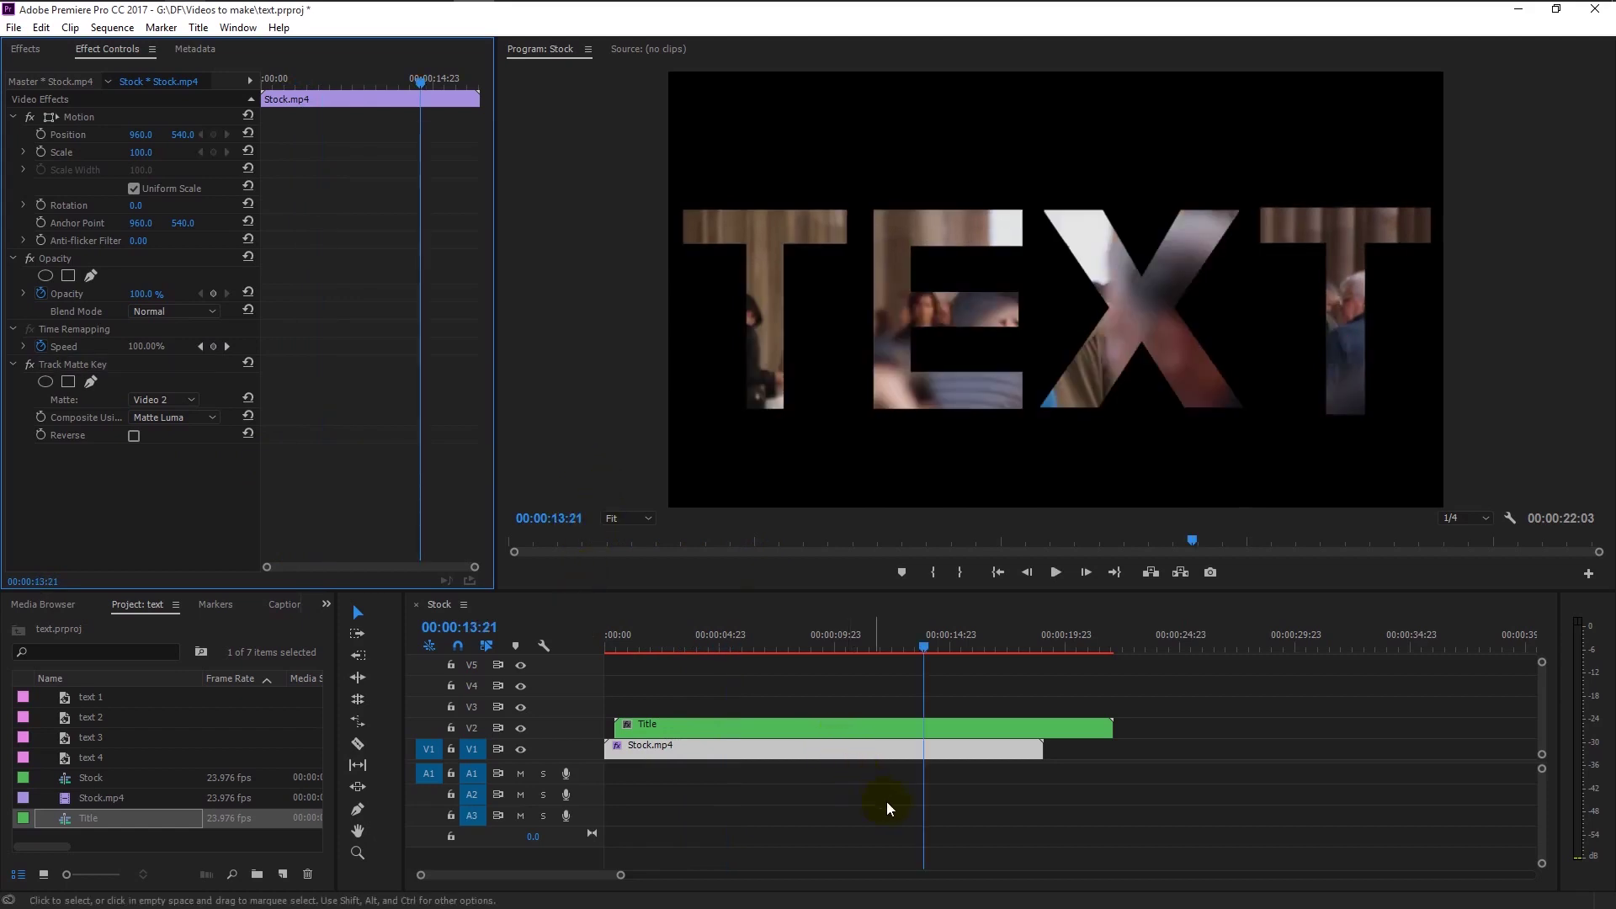
Select the Title nested clip on V2
left_click(1031, 726)
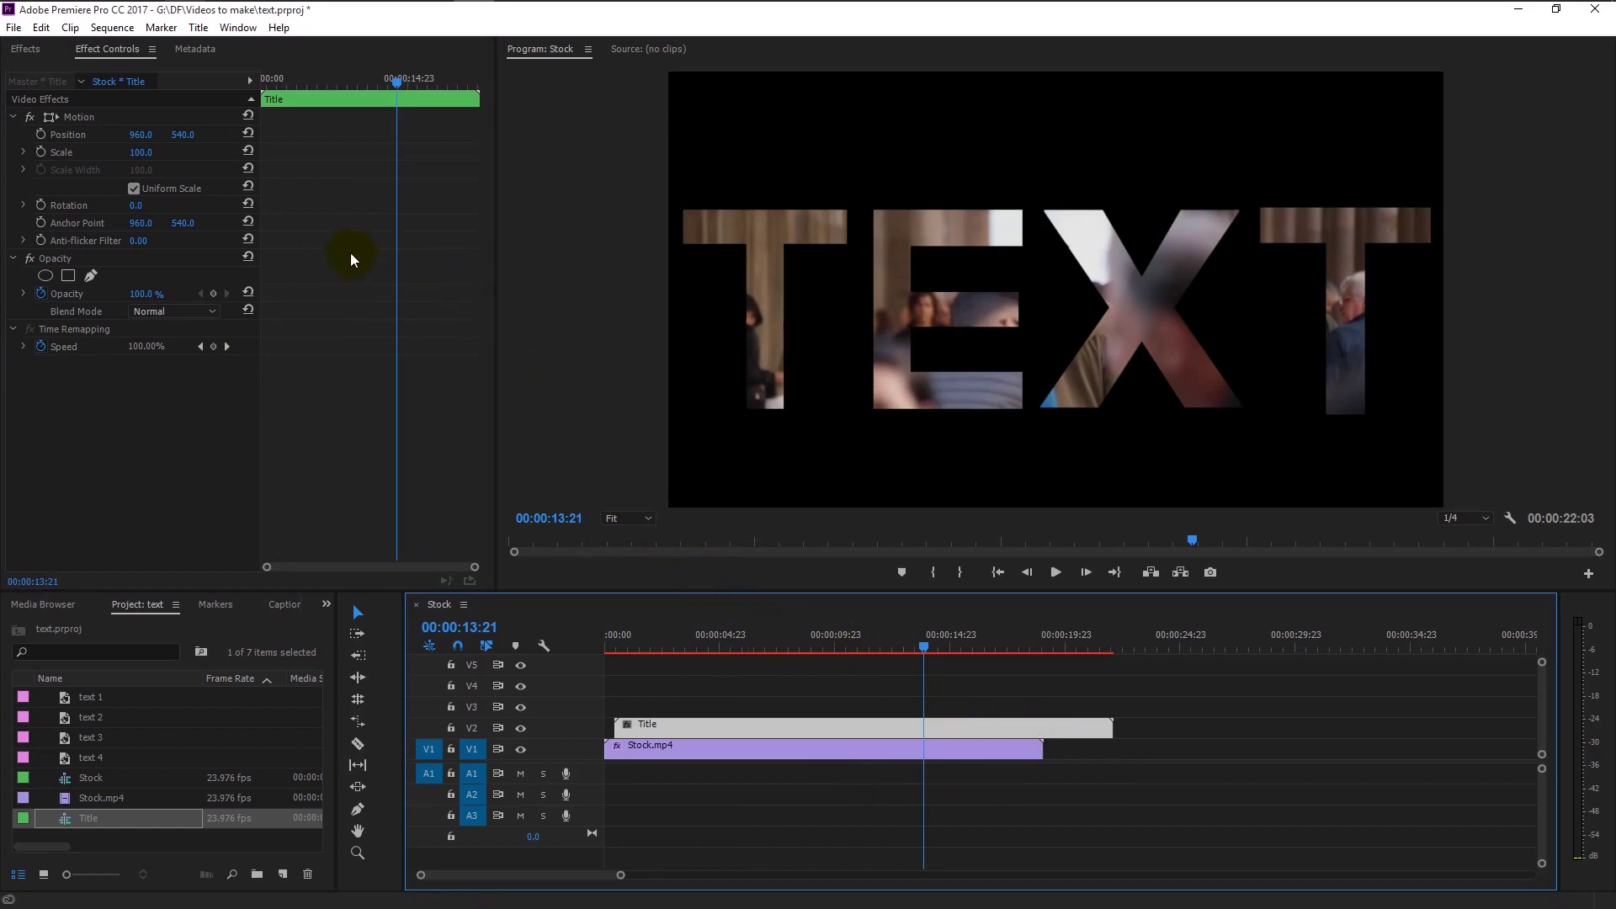
Keyframe Title Scale and Position at 13:21, then at 17:01 set Scale 1278 and Position -1765, 358
left_click(41, 153)
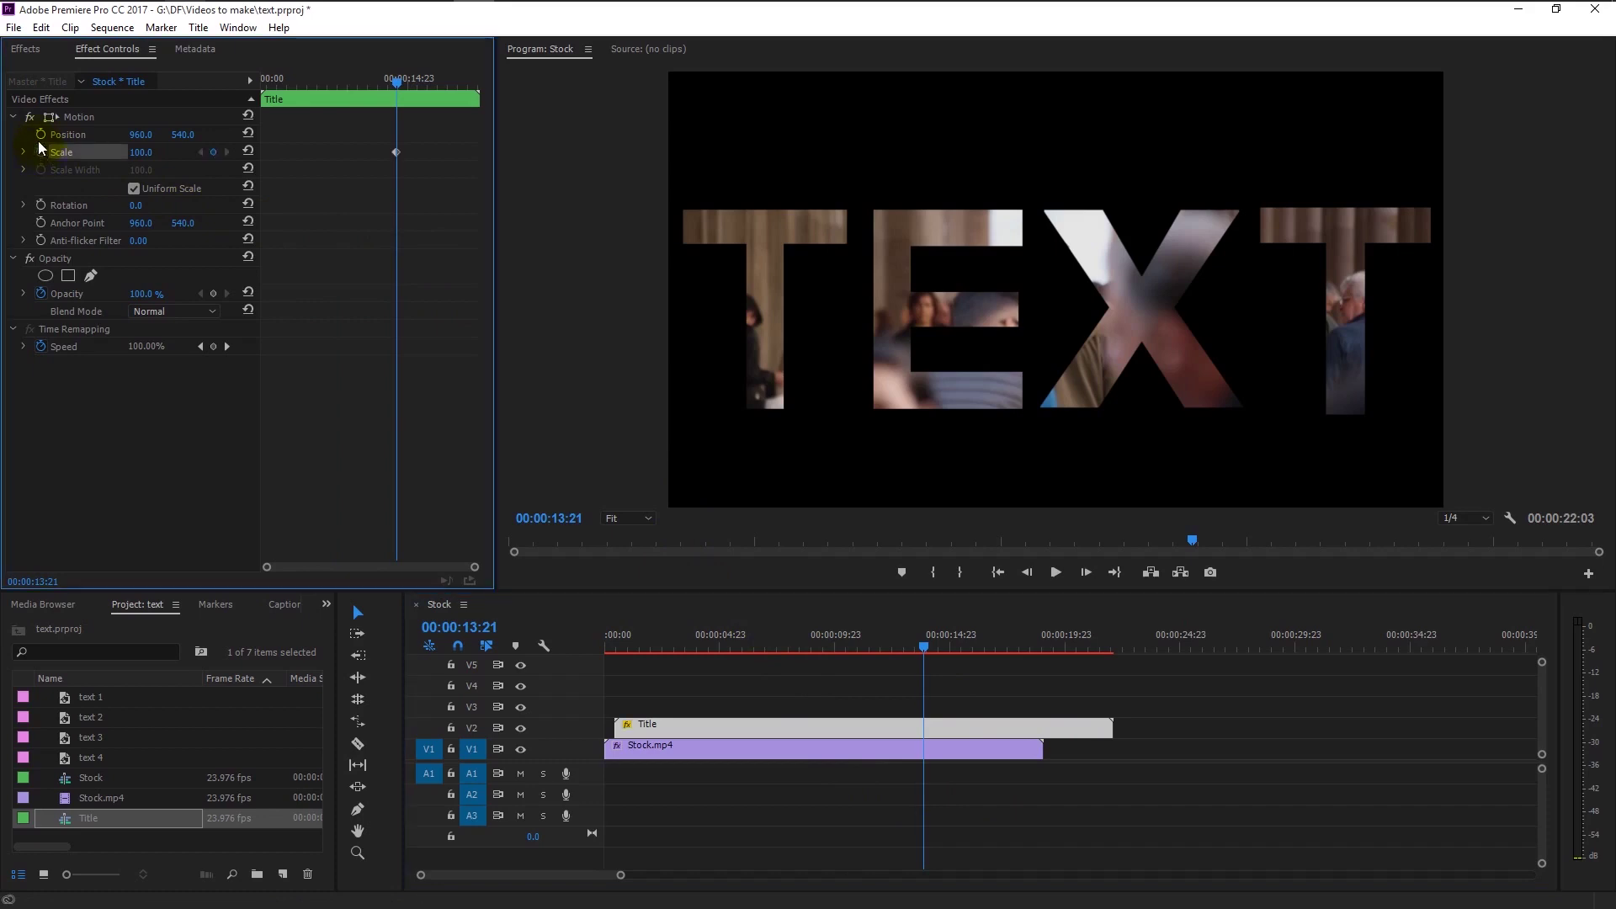
left_click(40, 134)
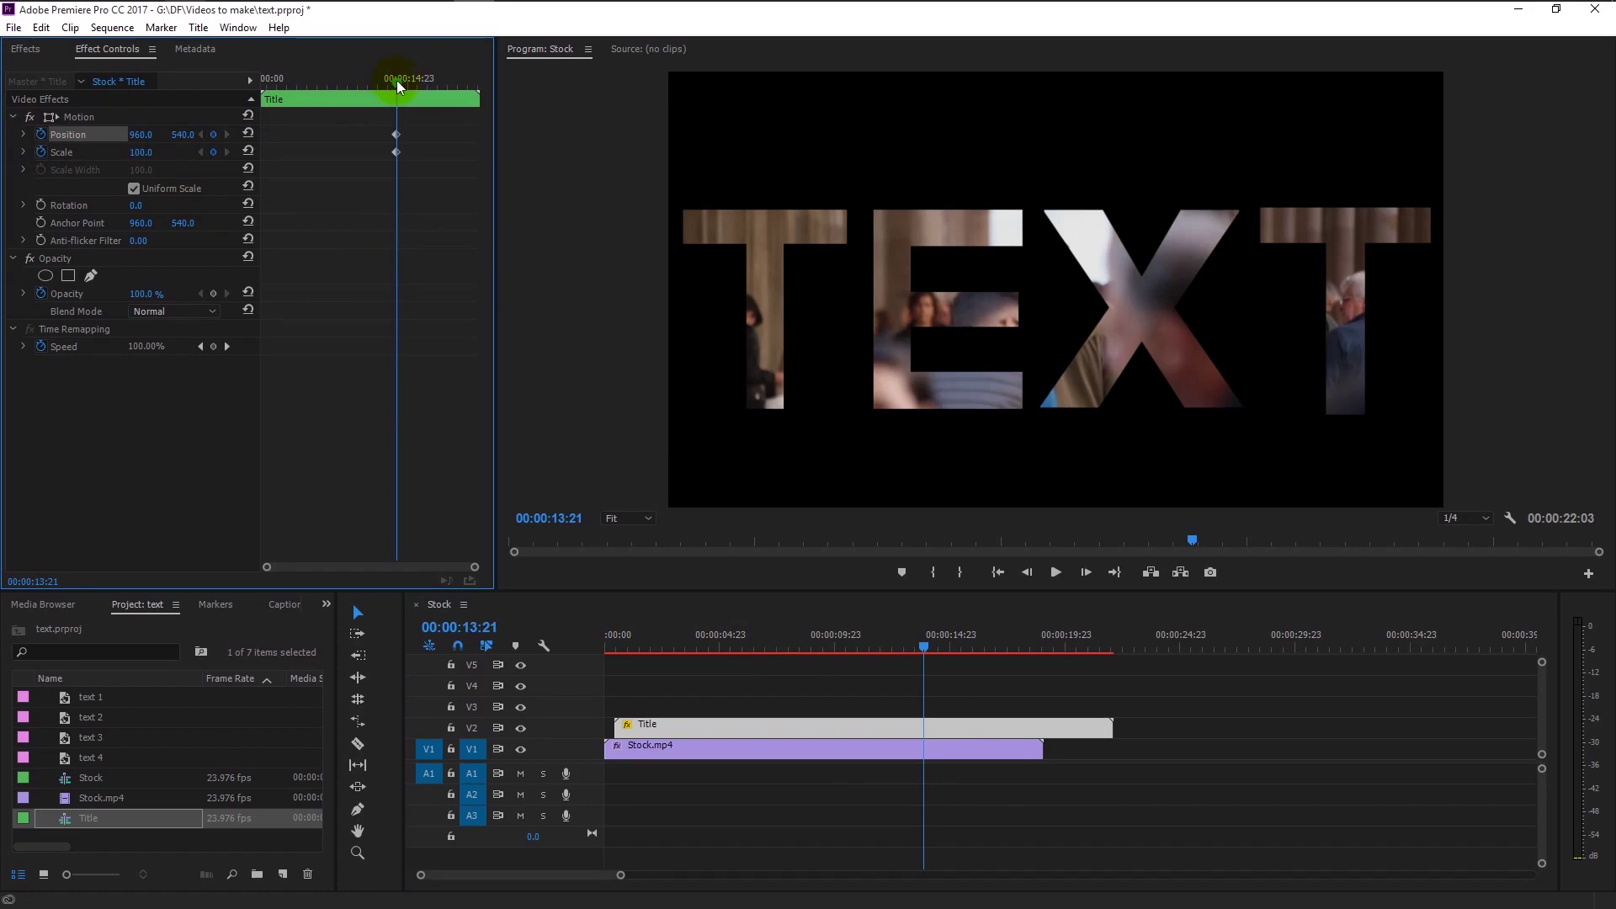
left_click_drag(398, 81, 430, 82)
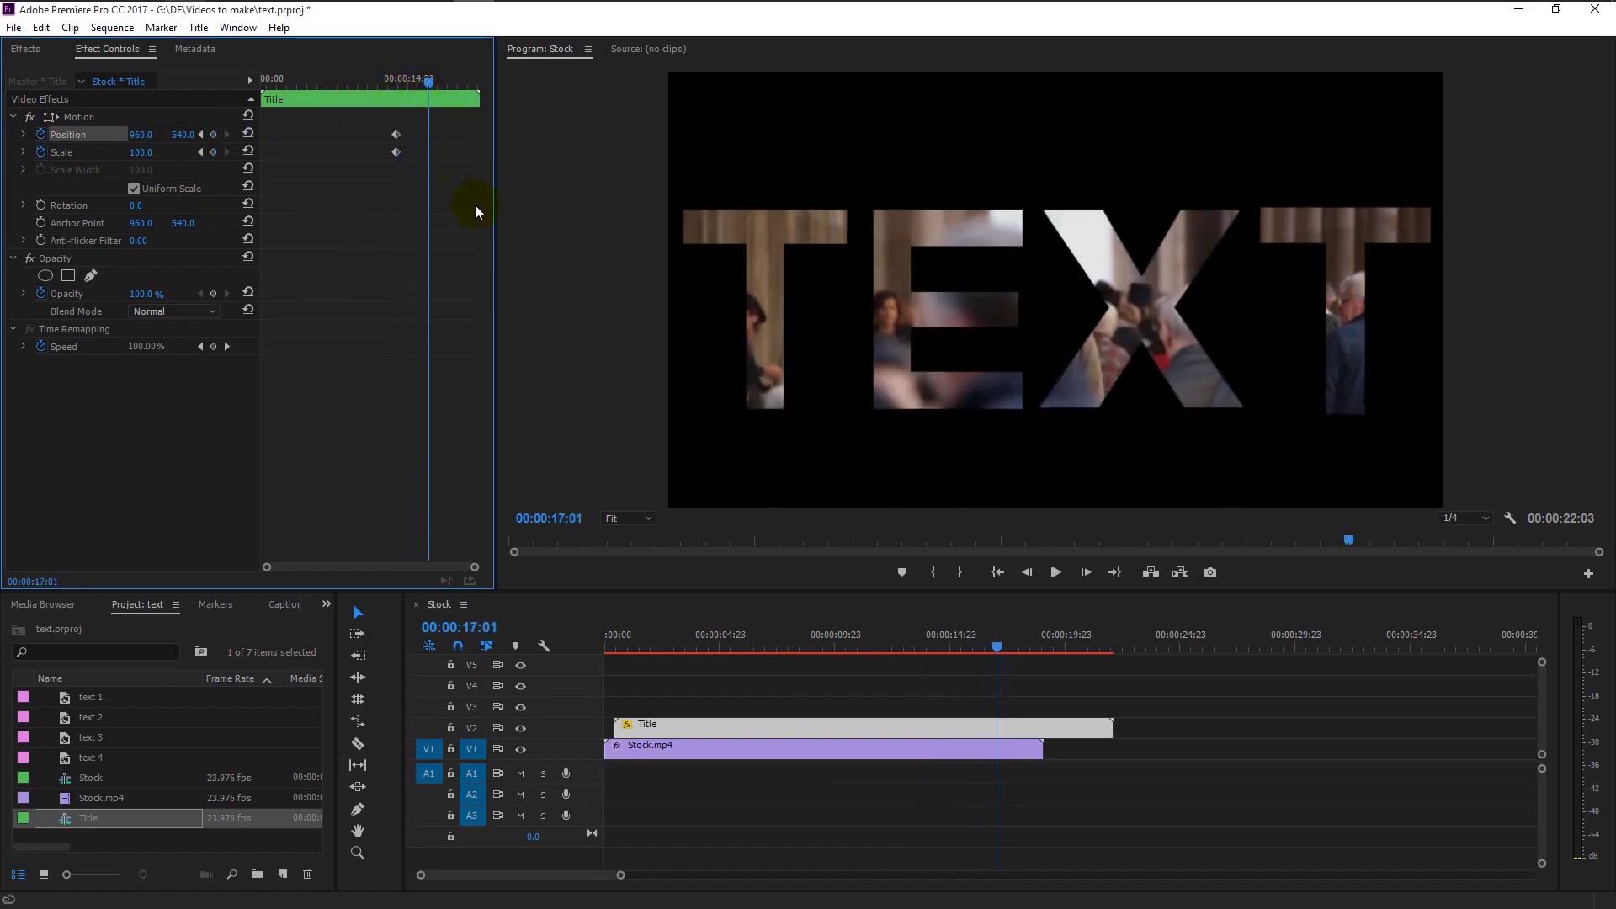
left_click(131, 154)
type("1200")
key("Return")
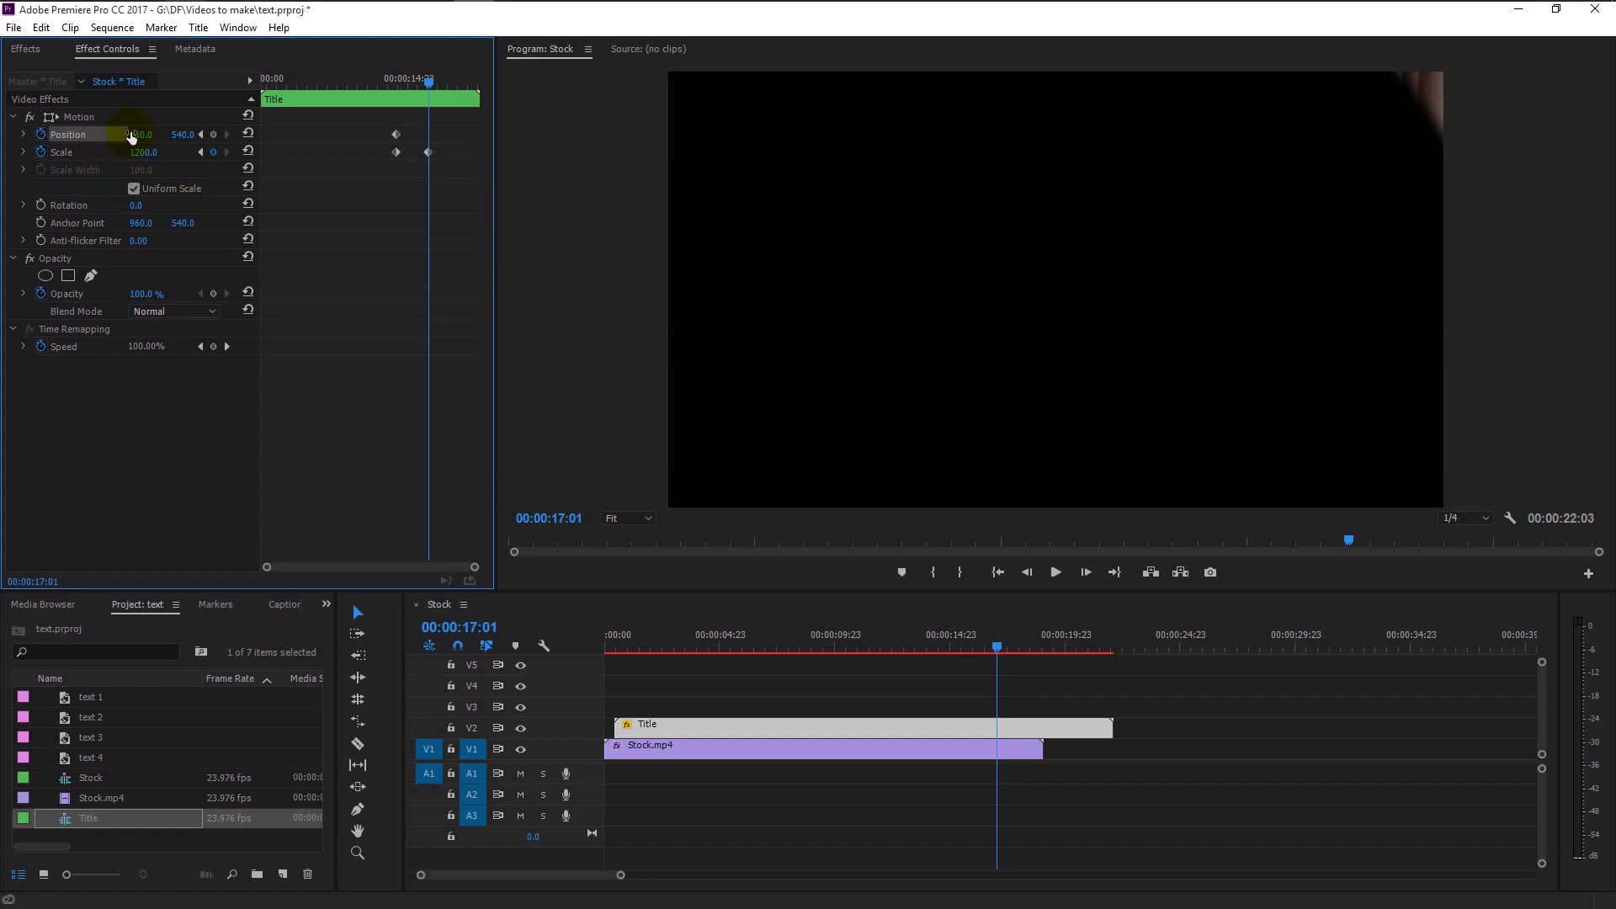
mouse_move(141, 134)
left_mouse_down()
mouse_move(117, 134)
mouse_move(156, 122)
mouse_move(46, 134)
mouse_move(197, 135)
mouse_move(164, 134)
left_mouse_up()
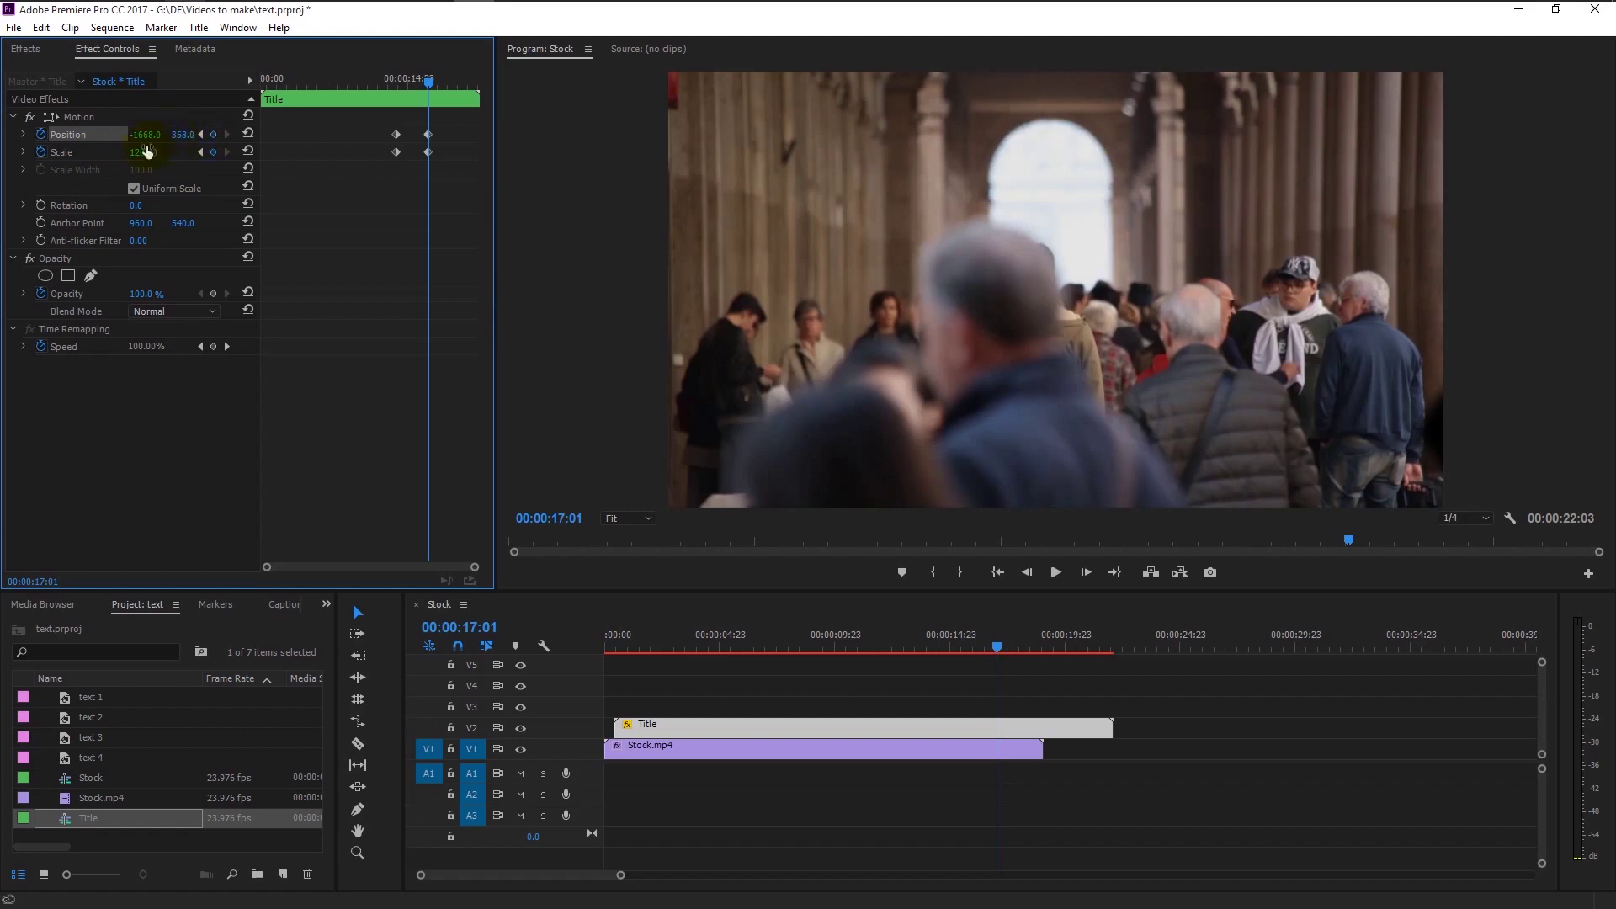
mouse_move(143, 151)
left_mouse_down()
mouse_move(170, 151)
mouse_move(129, 134)
left_mouse_up()
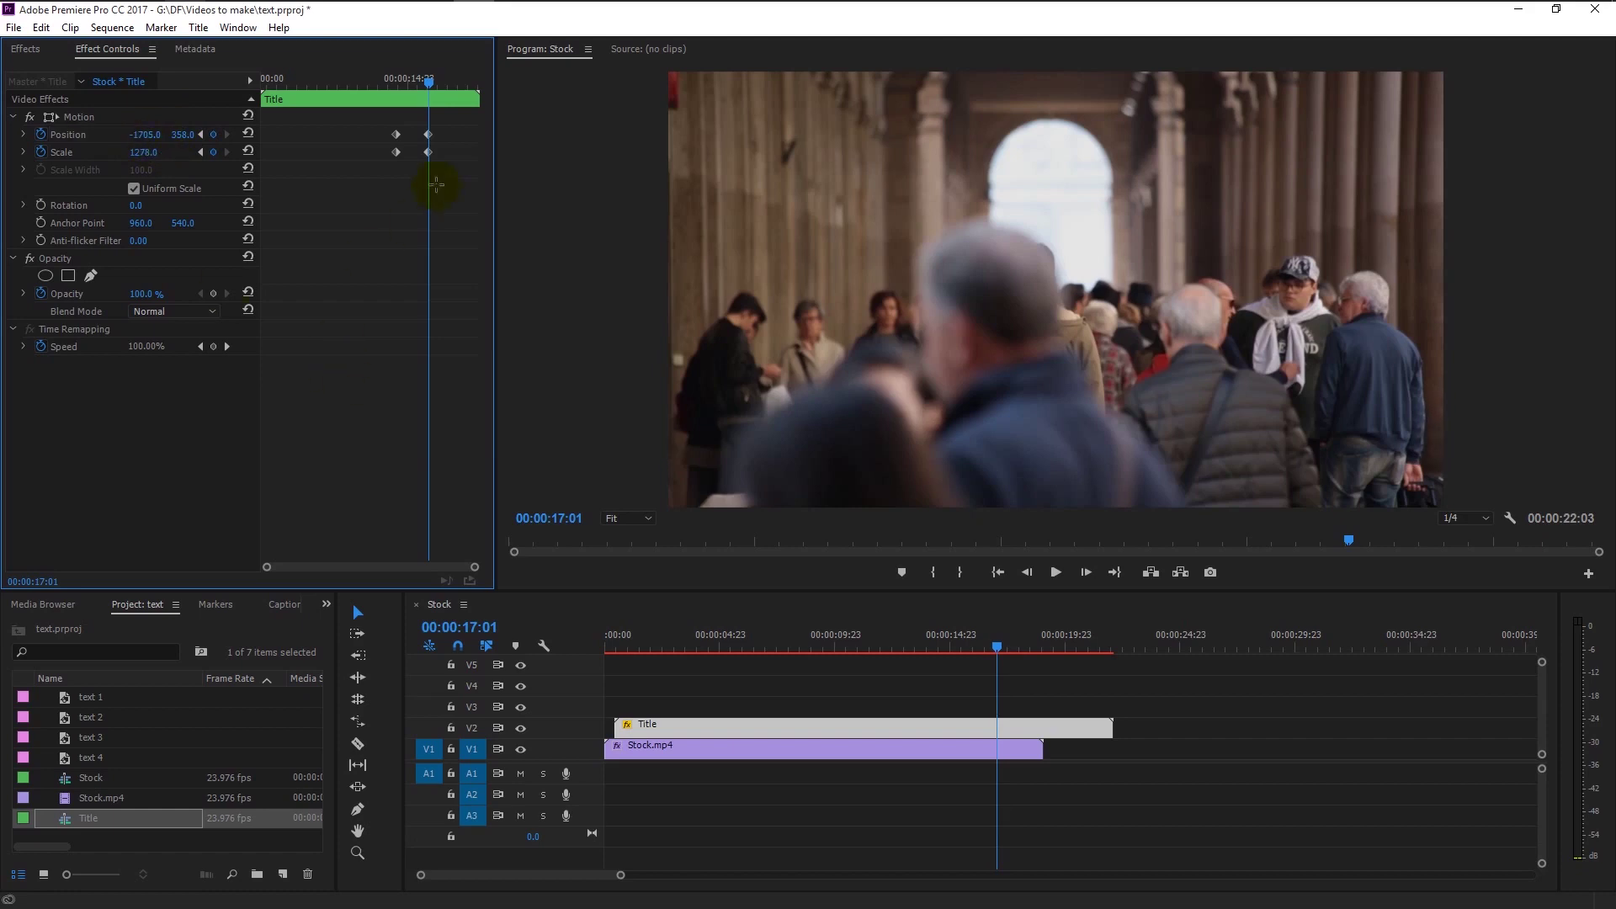
Apply Ease In temporal interpolation to the Title's Position and Scale keyframes
left_click_drag(404, 145, 412, 126)
right_click(396, 134)
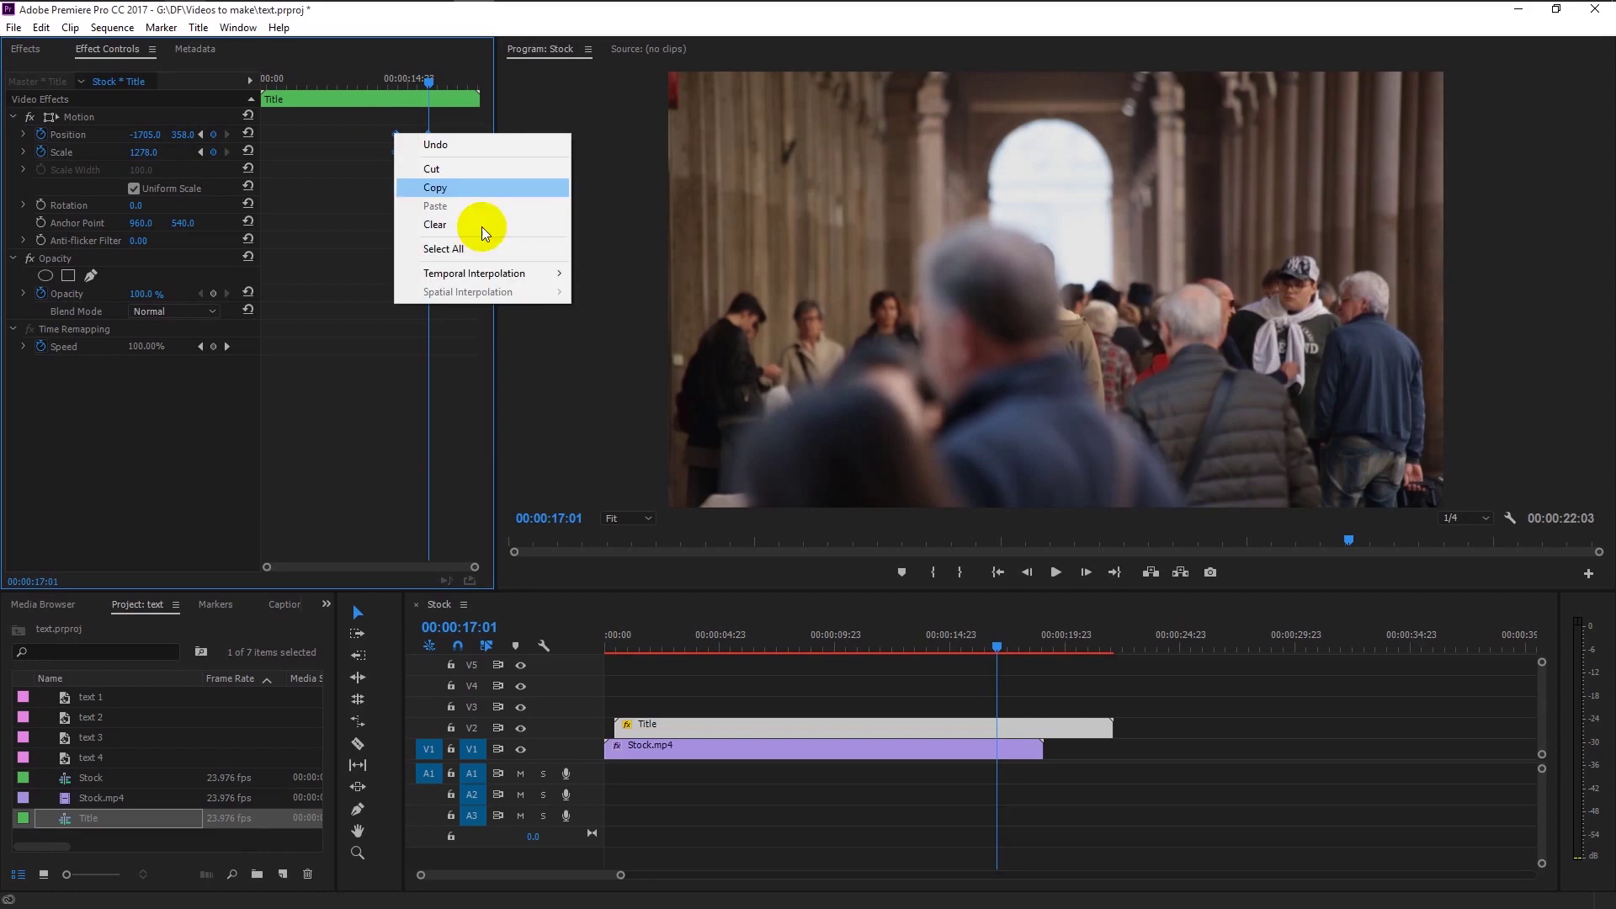
mouse_move(527, 274)
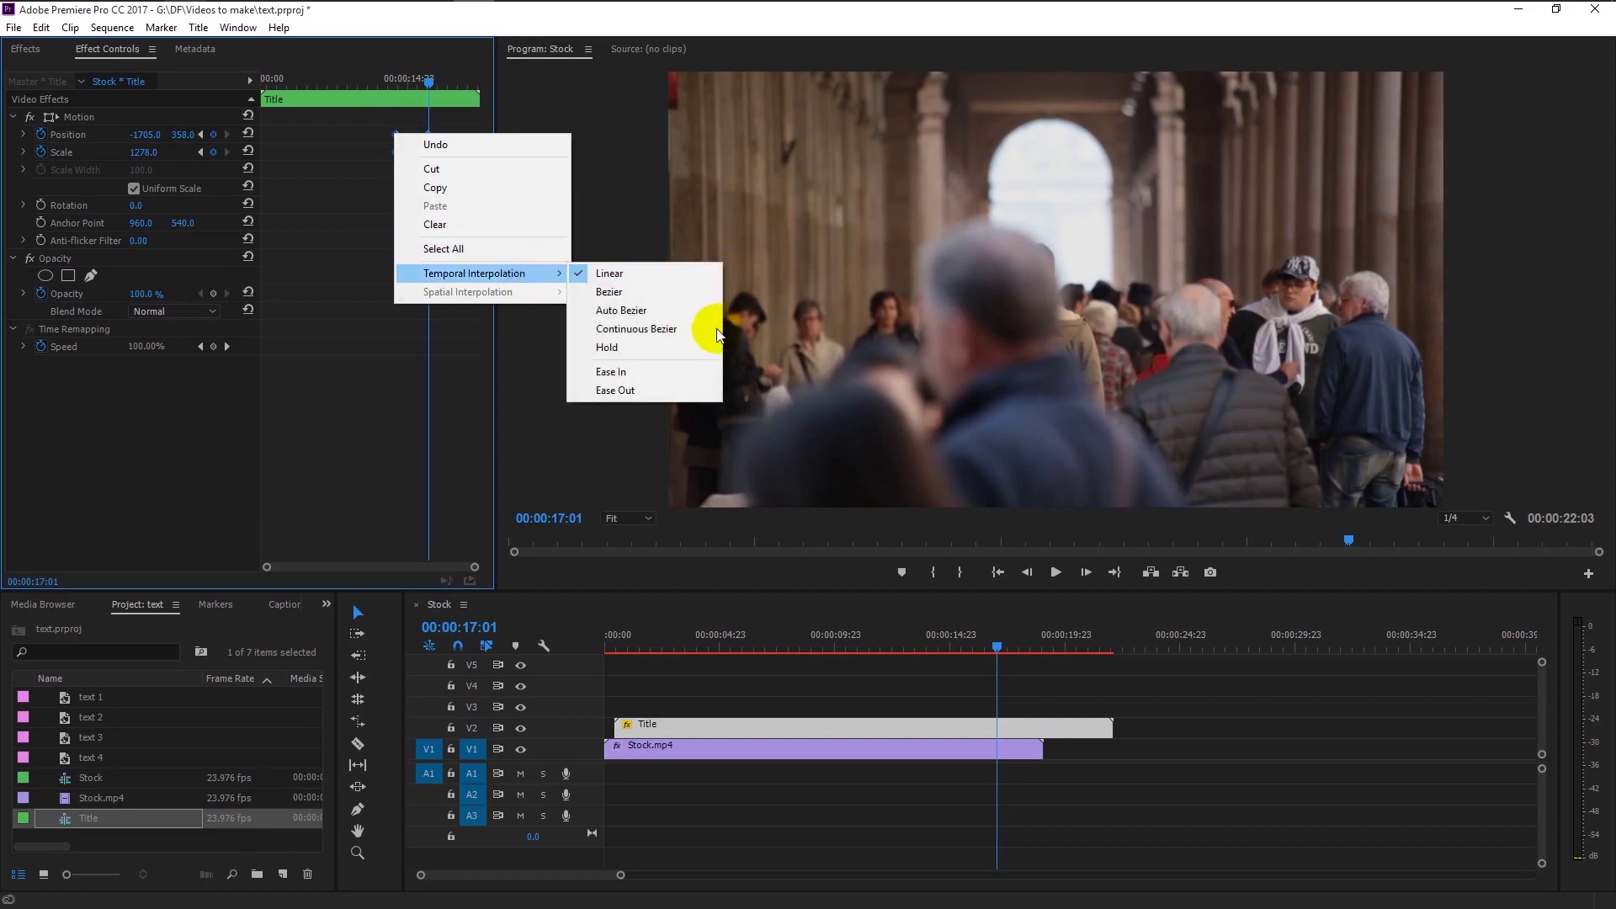
left_click(690, 367)
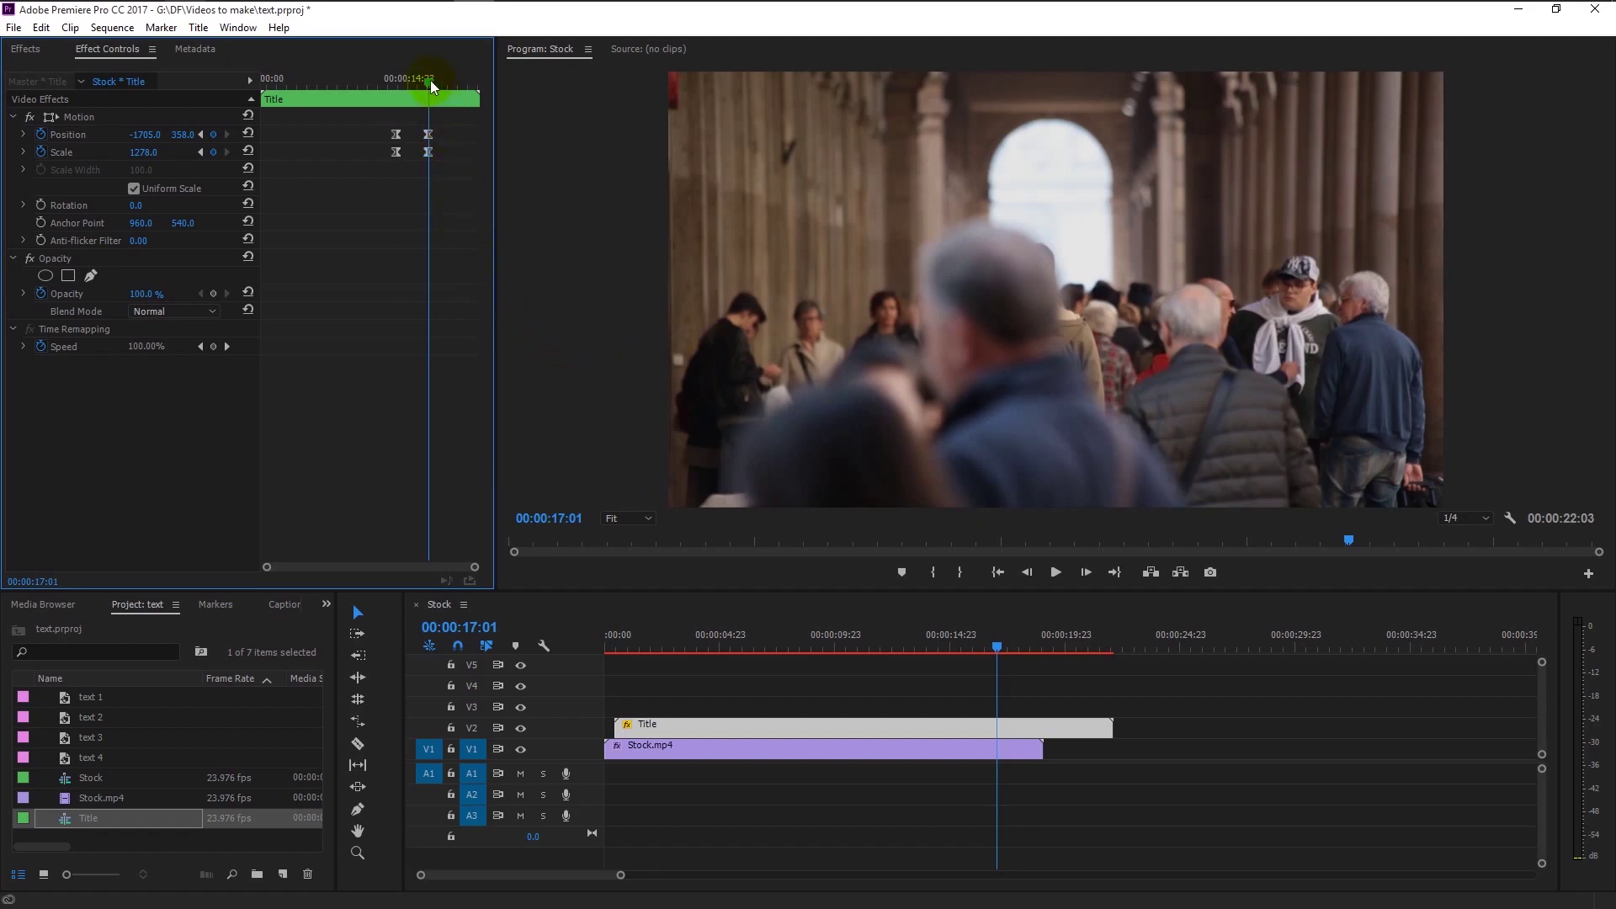
left_click_drag(431, 79, 247, 75)
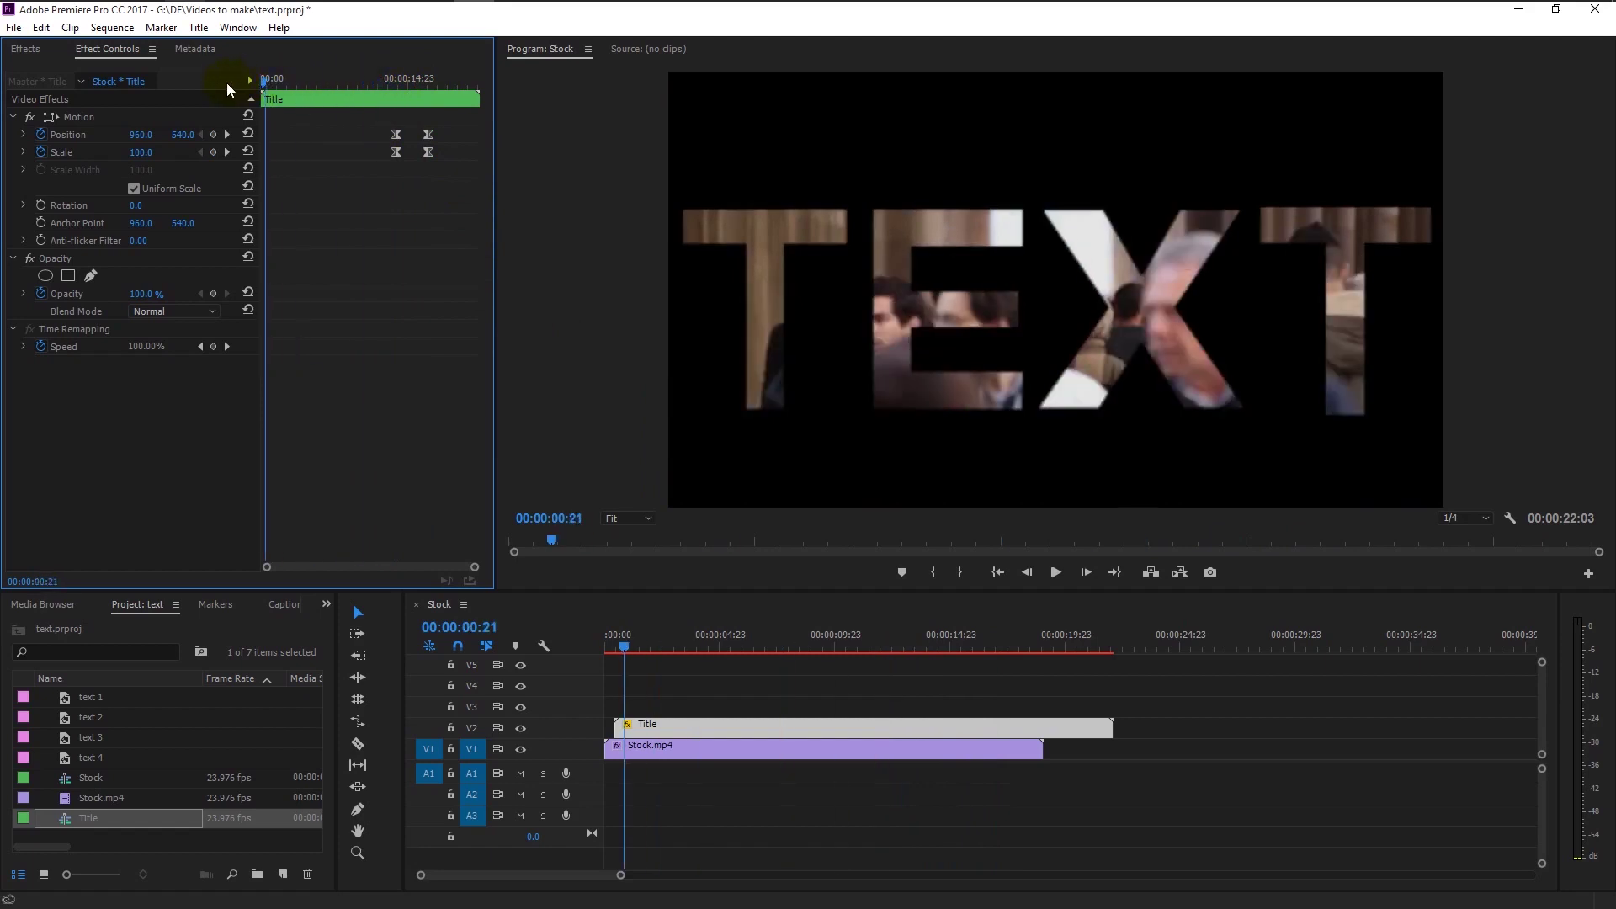
left_click(844, 303)
key("space")
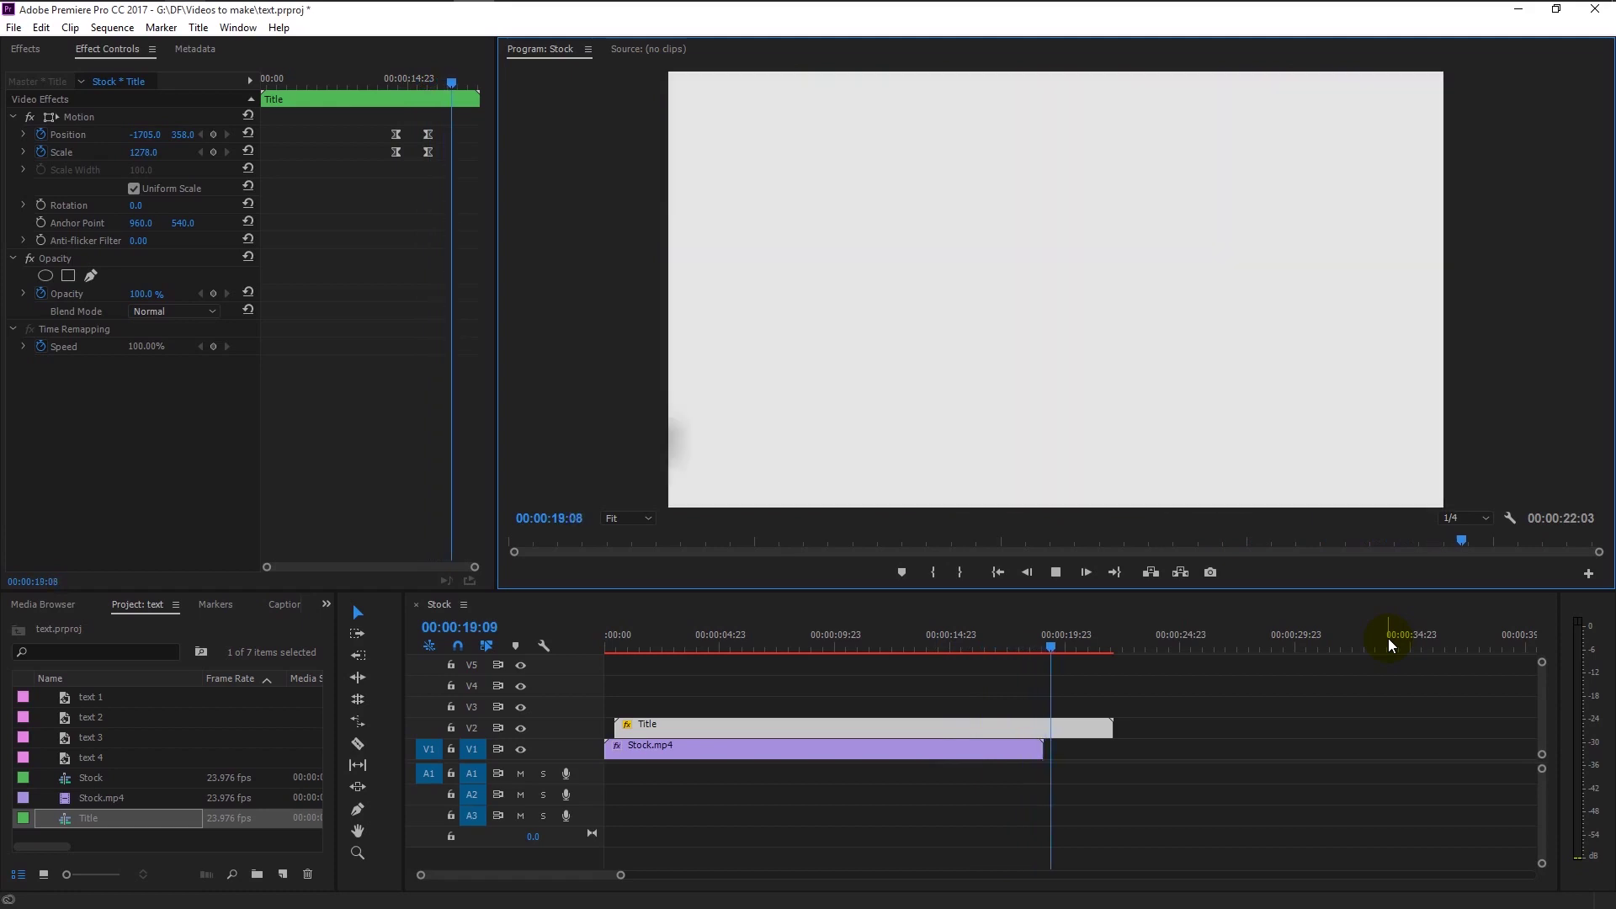
key("space")
left_click_drag(1051, 653, 1000, 653)
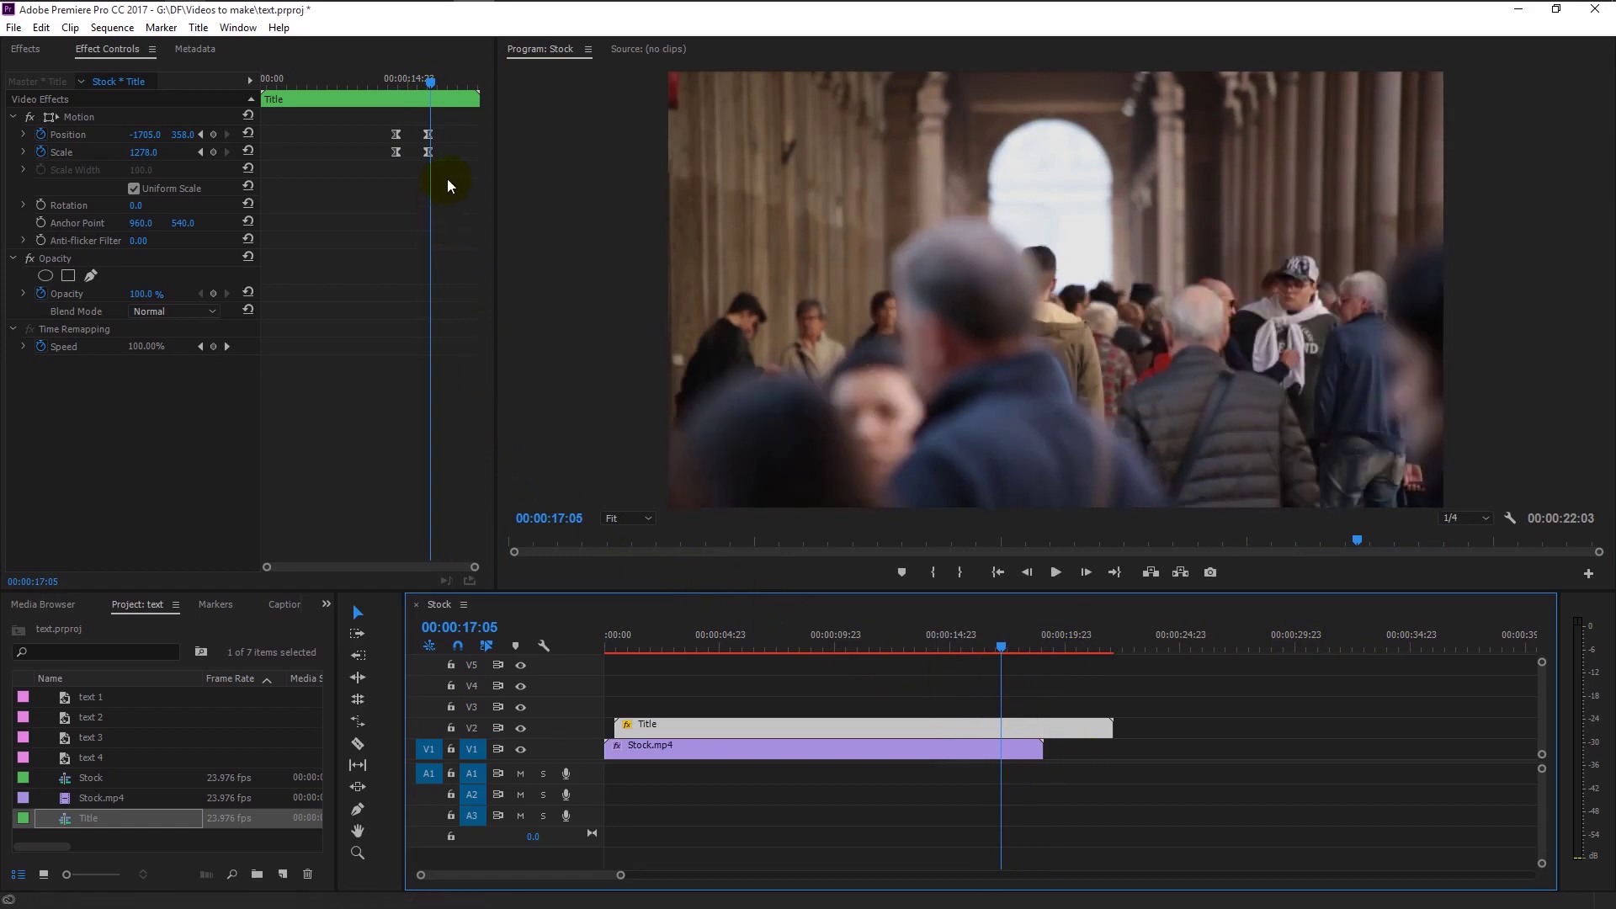
Apply Ease Out temporal interpolation to the Title's end keyframes
left_click(428, 152)
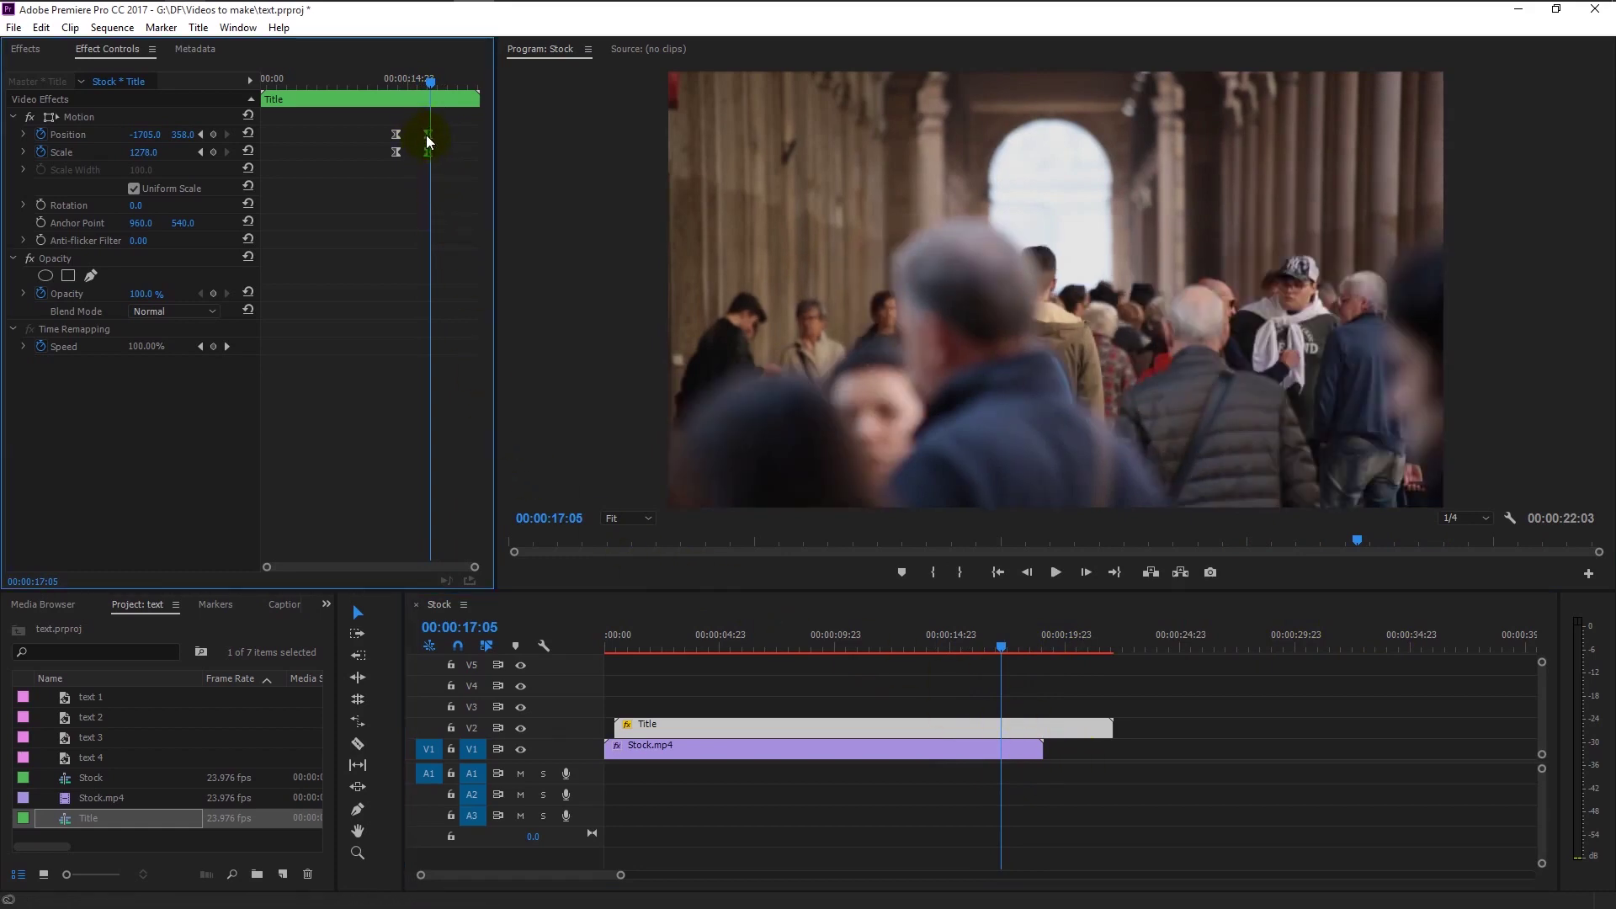
right_click(427, 142)
mouse_move(515, 277)
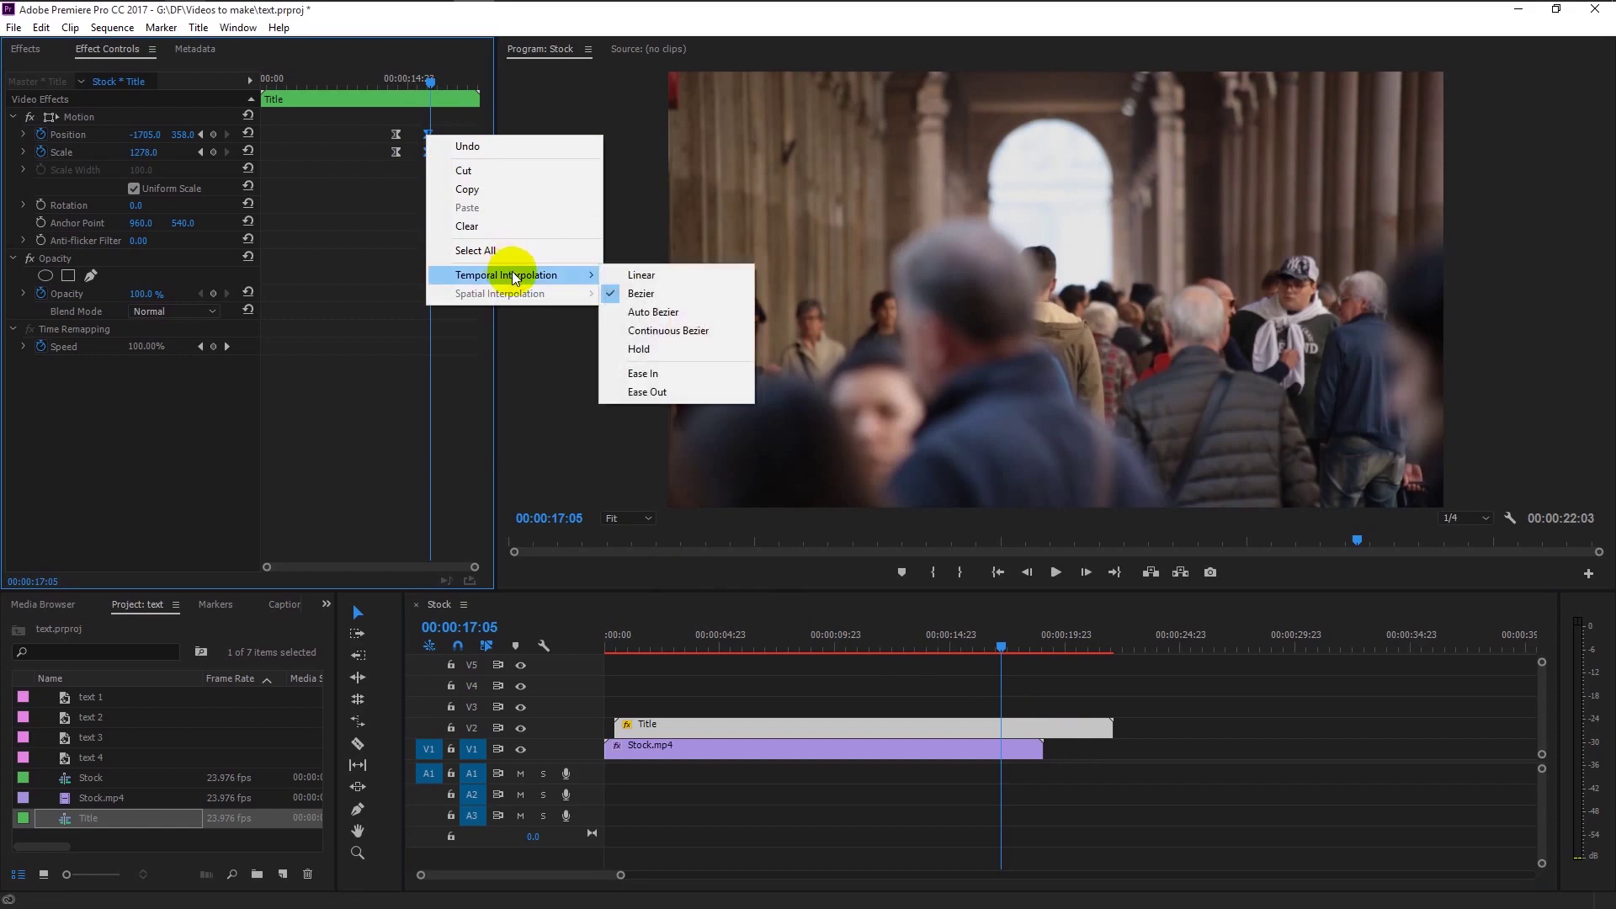
left_click(637, 391)
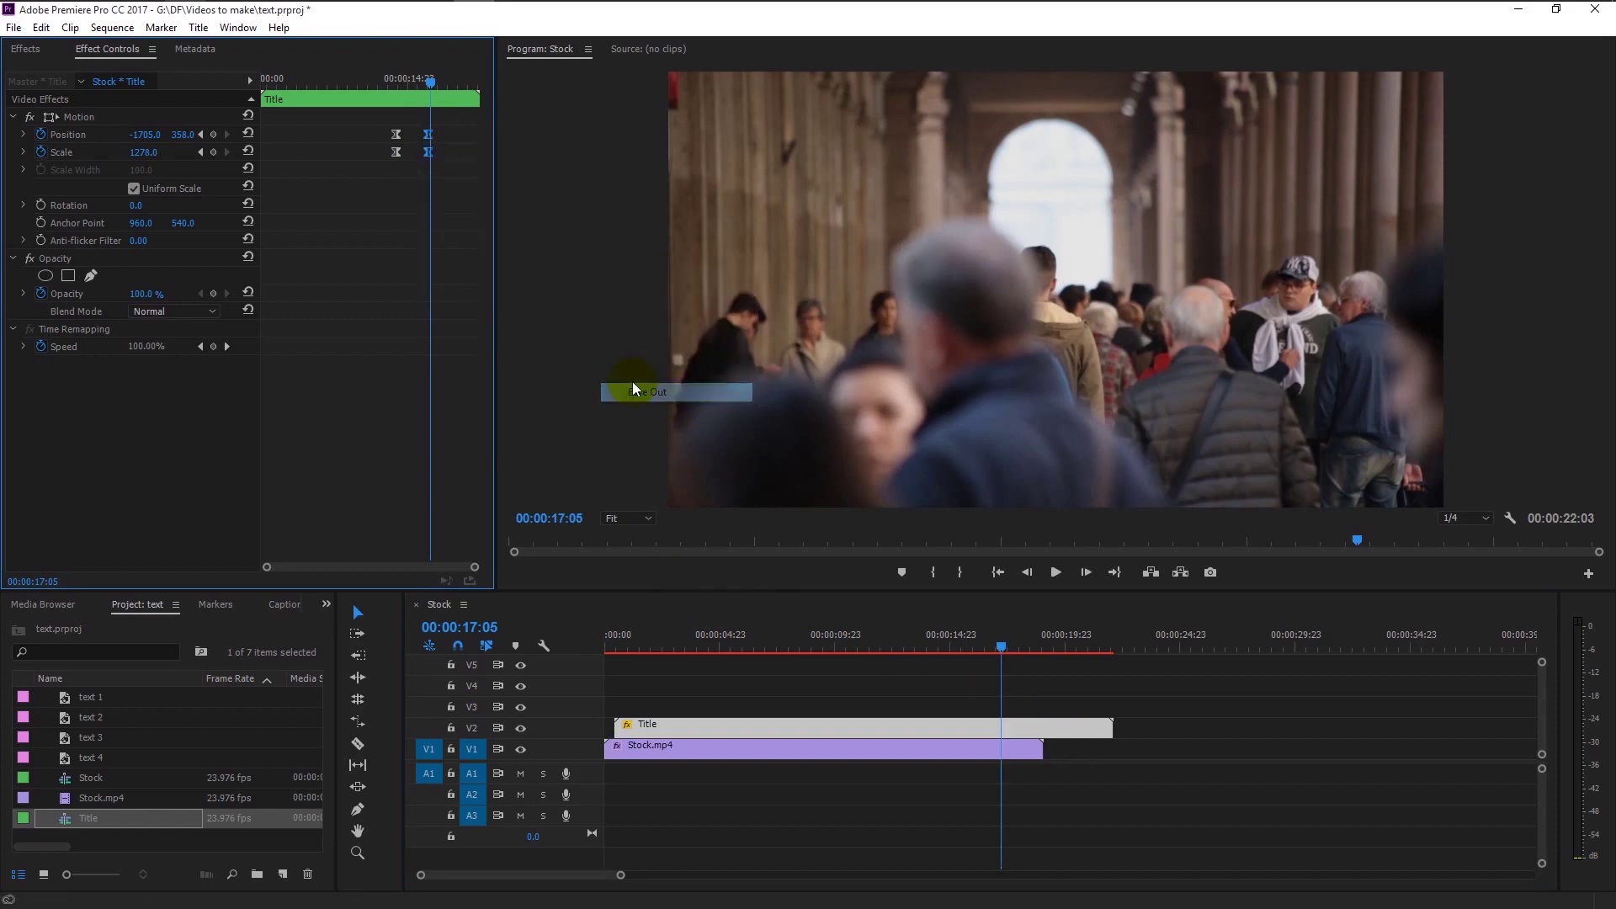
Move the Title's end keyframes earlier to about 15:03
left_click_drag(429, 160, 421, 154)
left_click(381, 82)
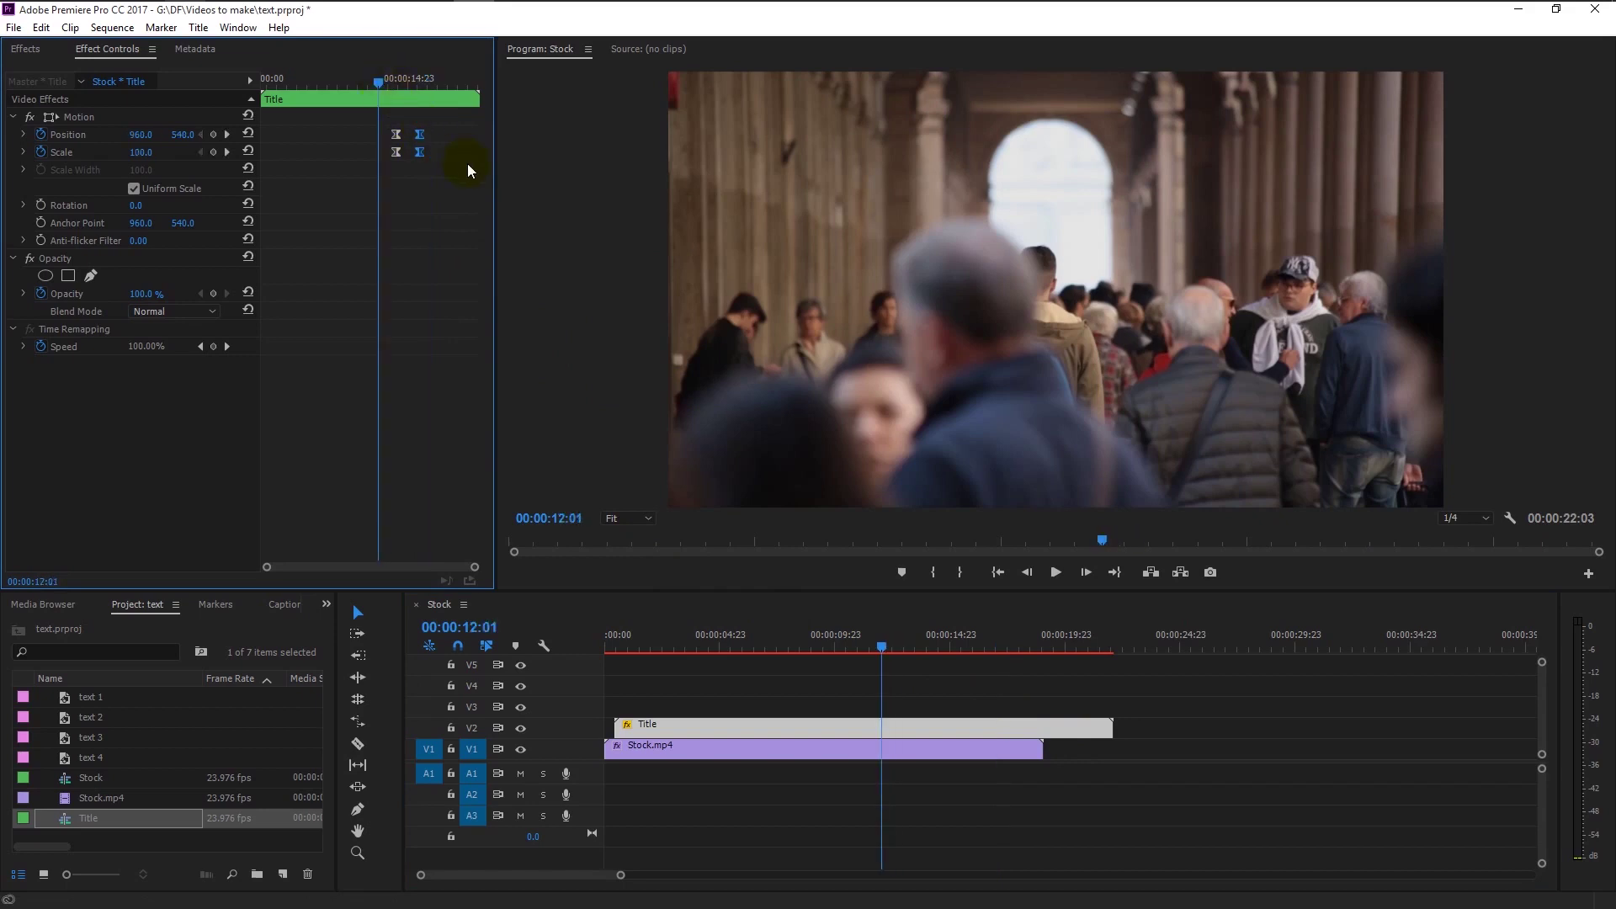
key("space")
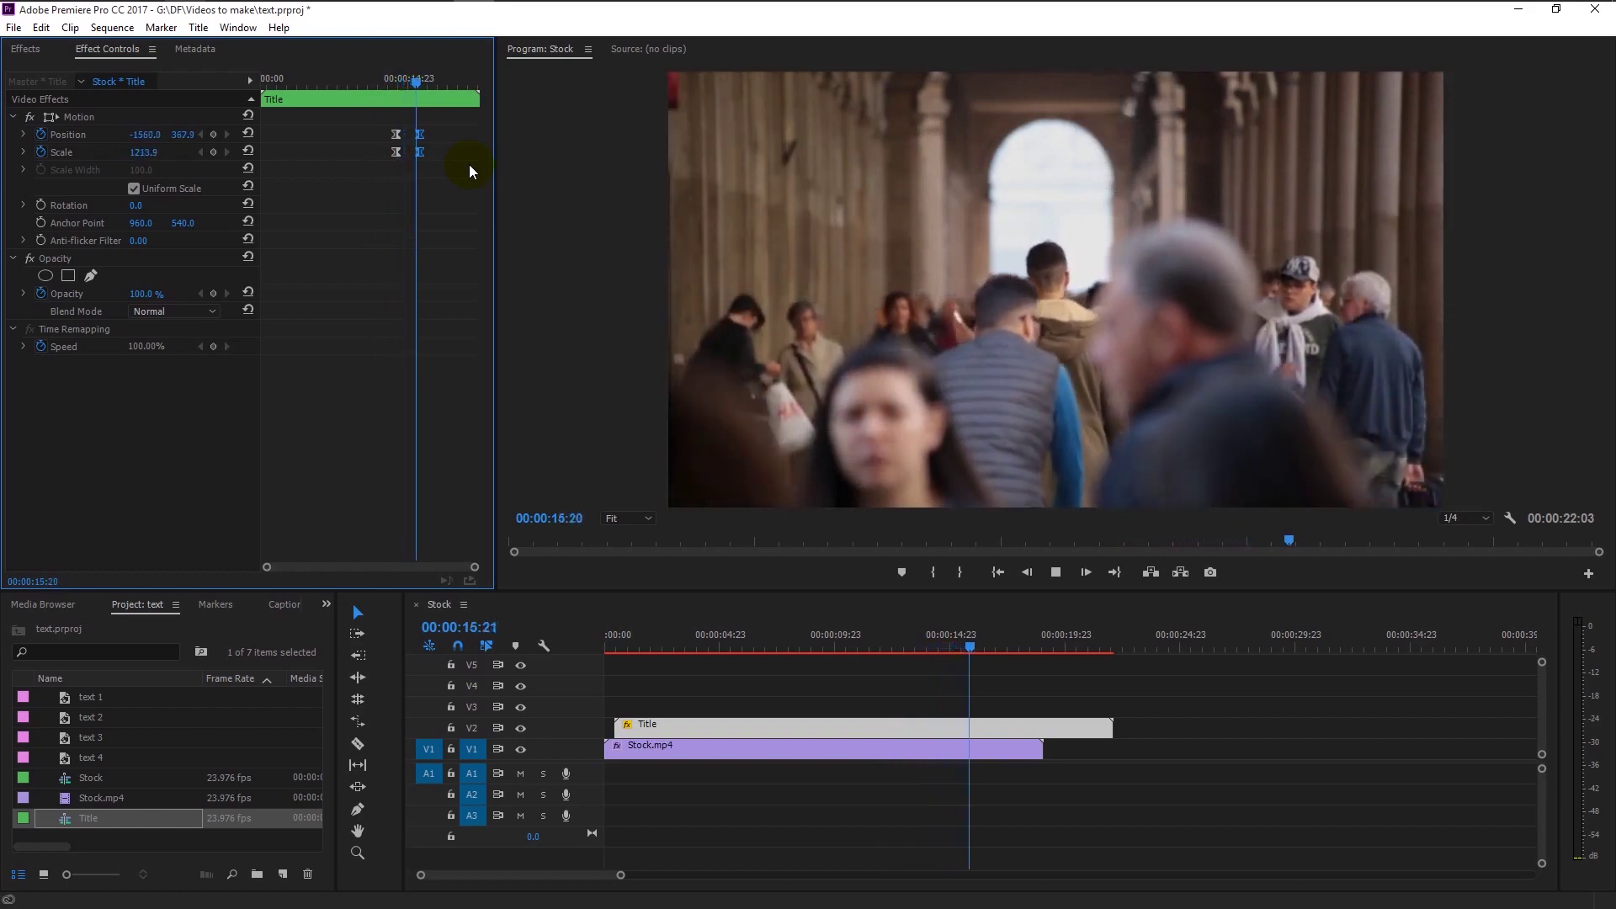
left_click(428, 84)
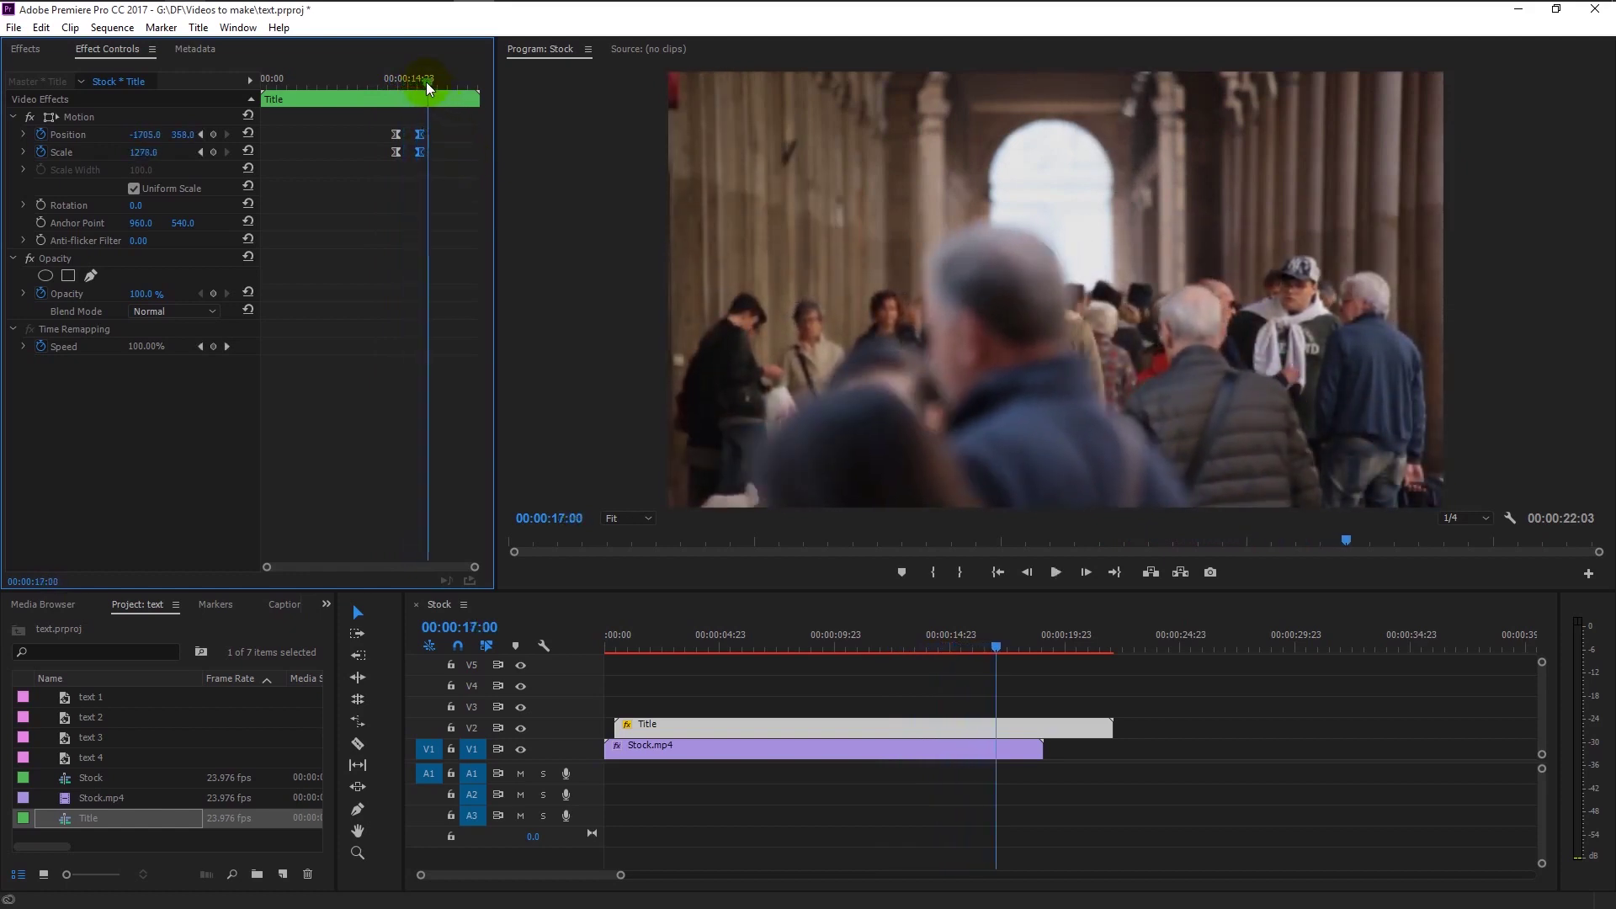
left_click_drag(428, 85, 409, 80)
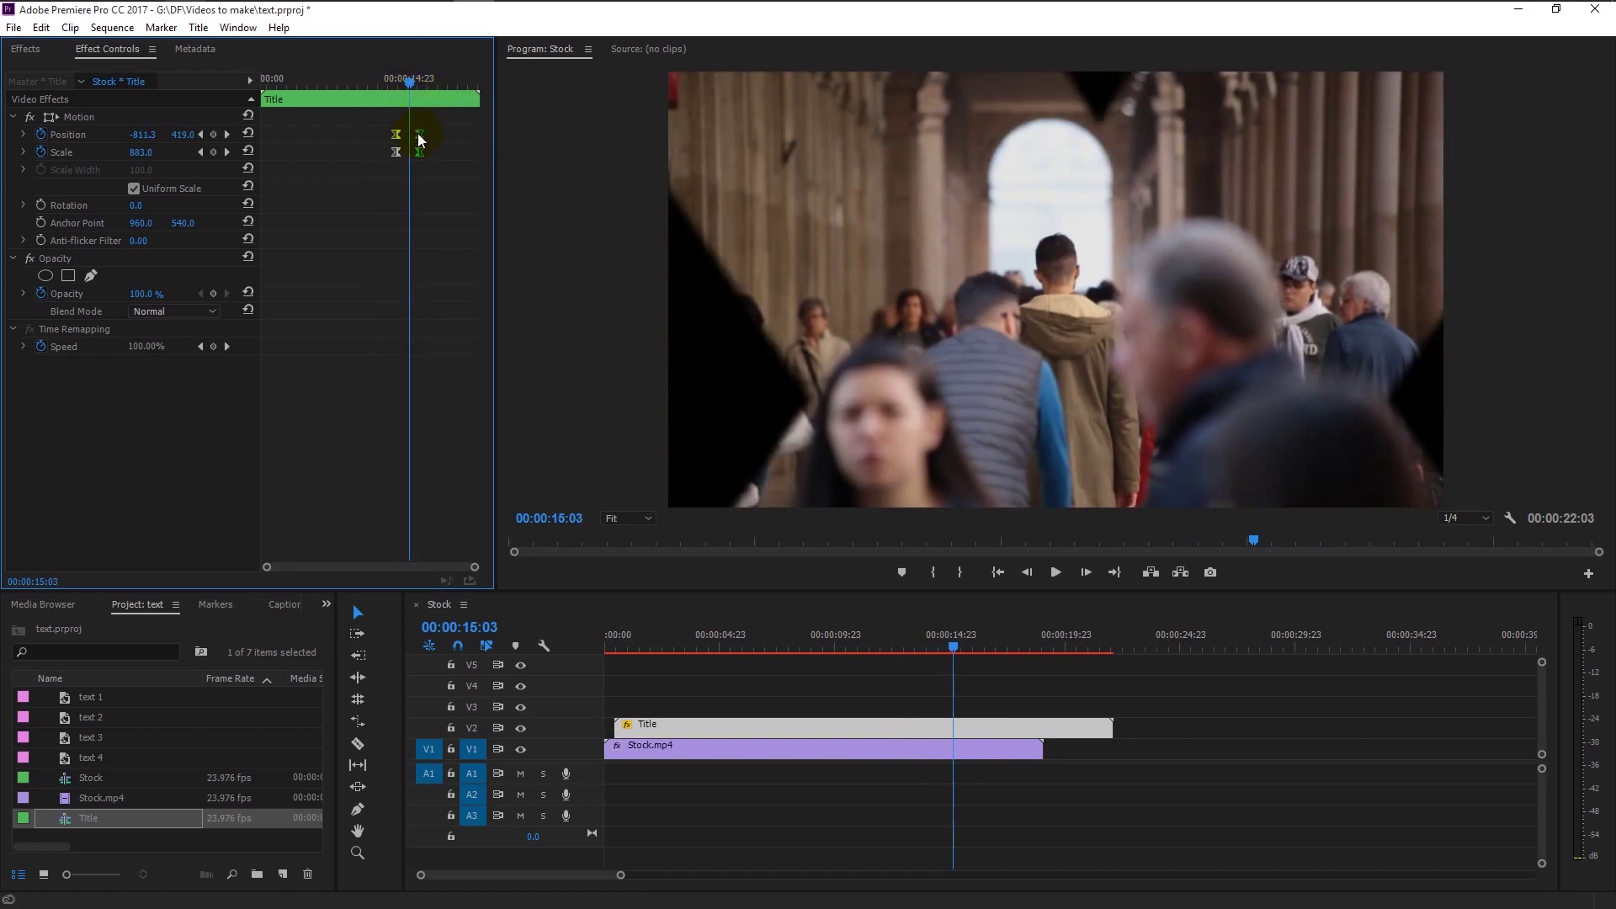
left_click_drag(421, 139, 390, 80)
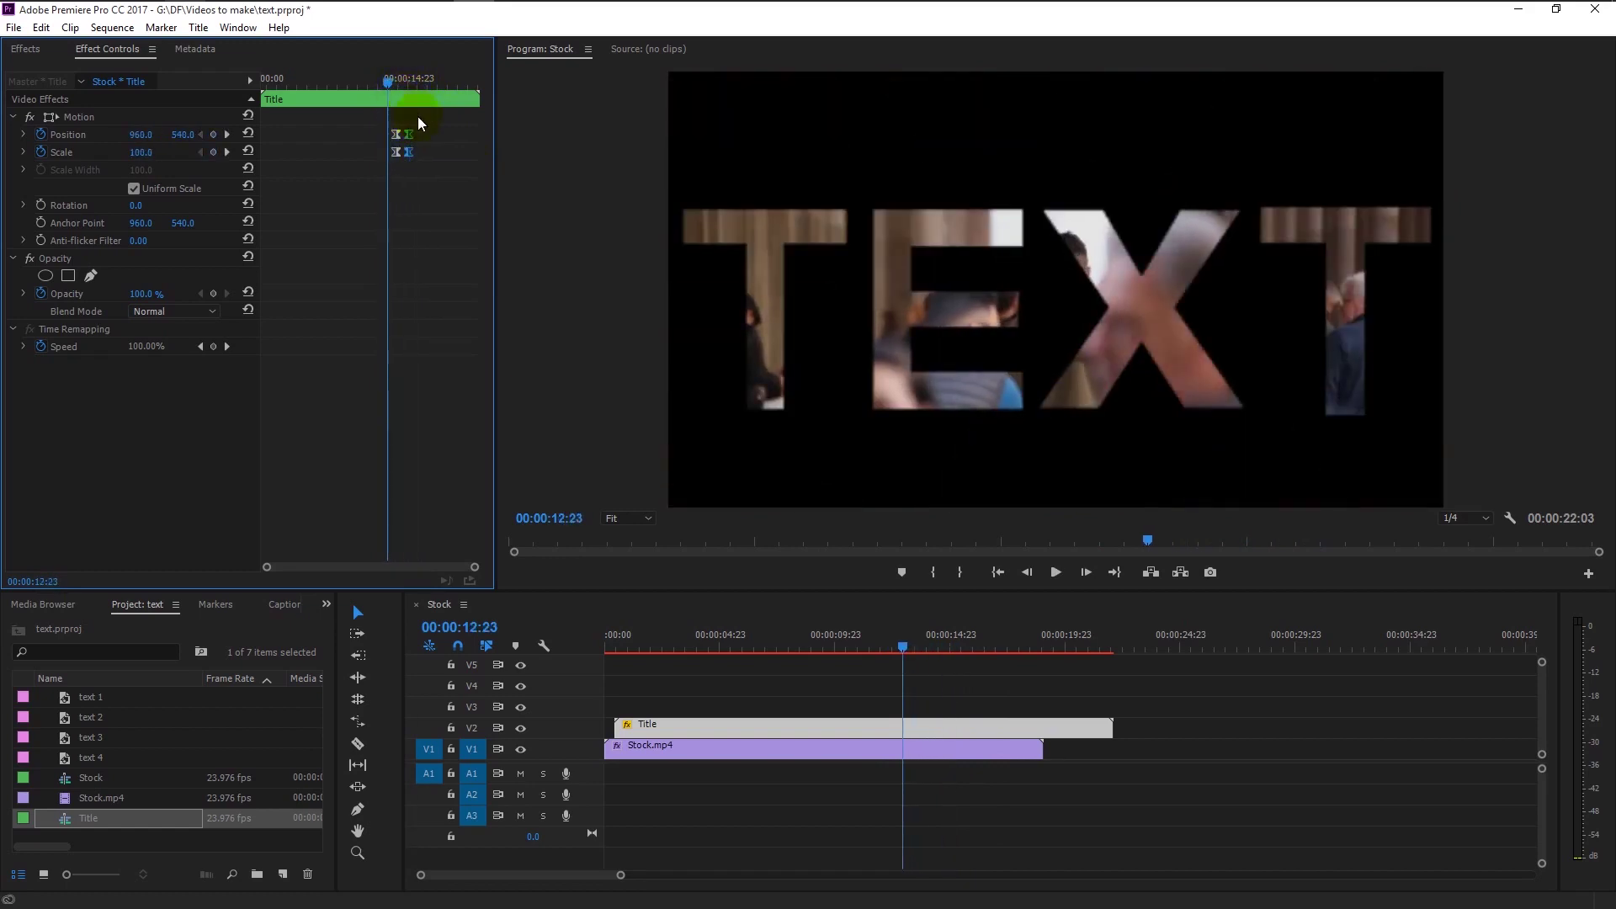
Replay the zoom-through from just before 13:02 to check the faster crowd reveal
key("space")
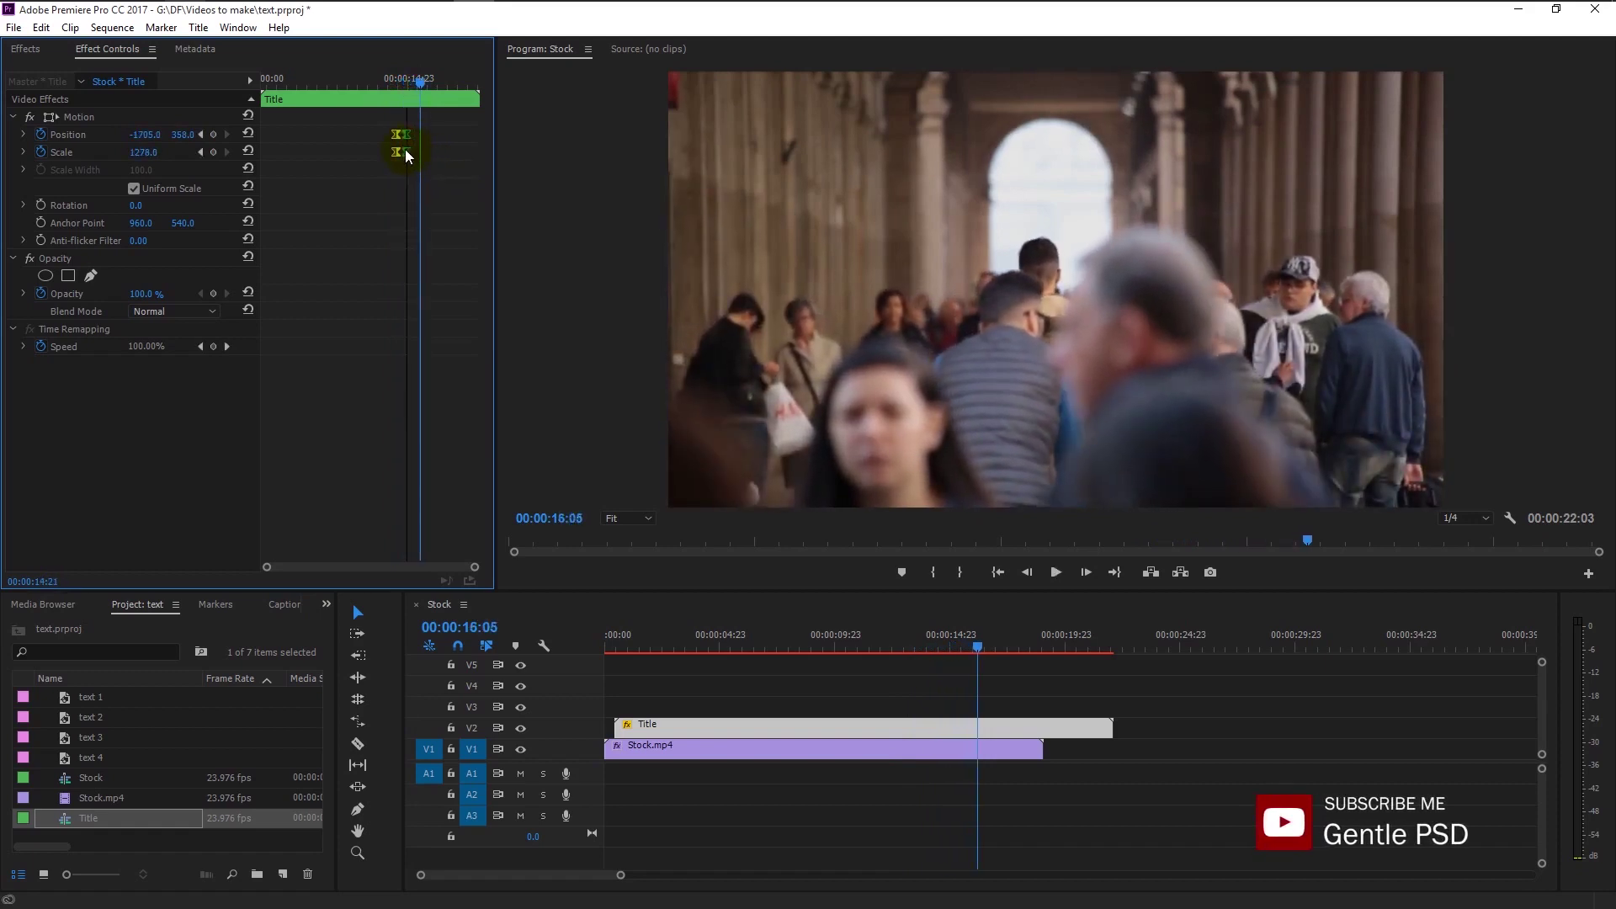
left_click(385, 80)
key("space")
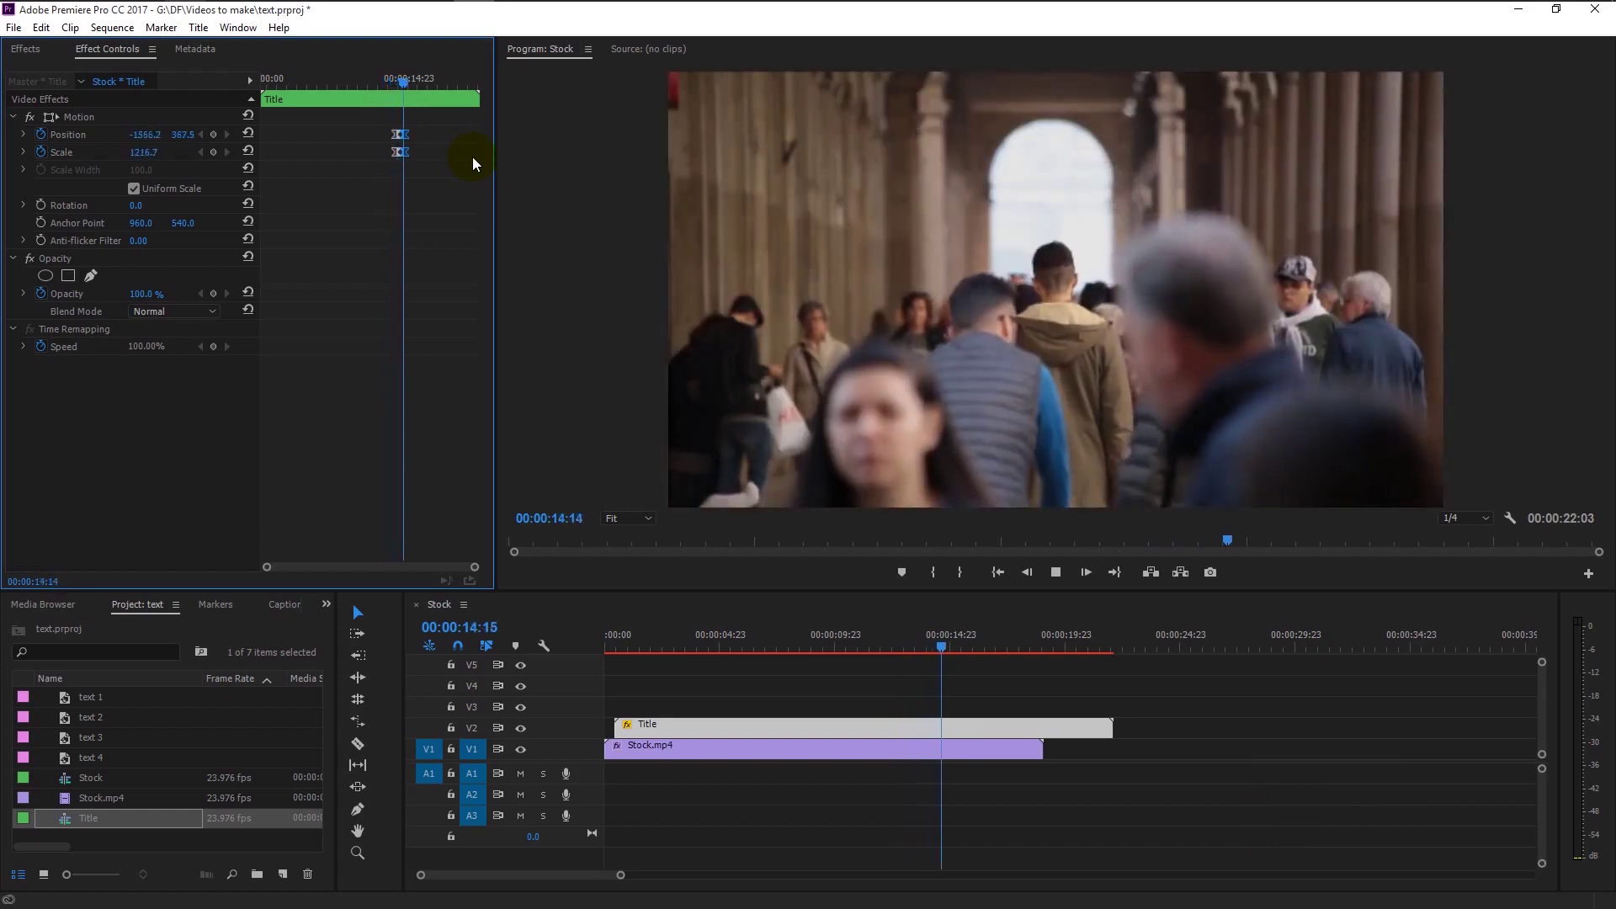
left_click_drag(416, 88, 389, 80)
key("space")
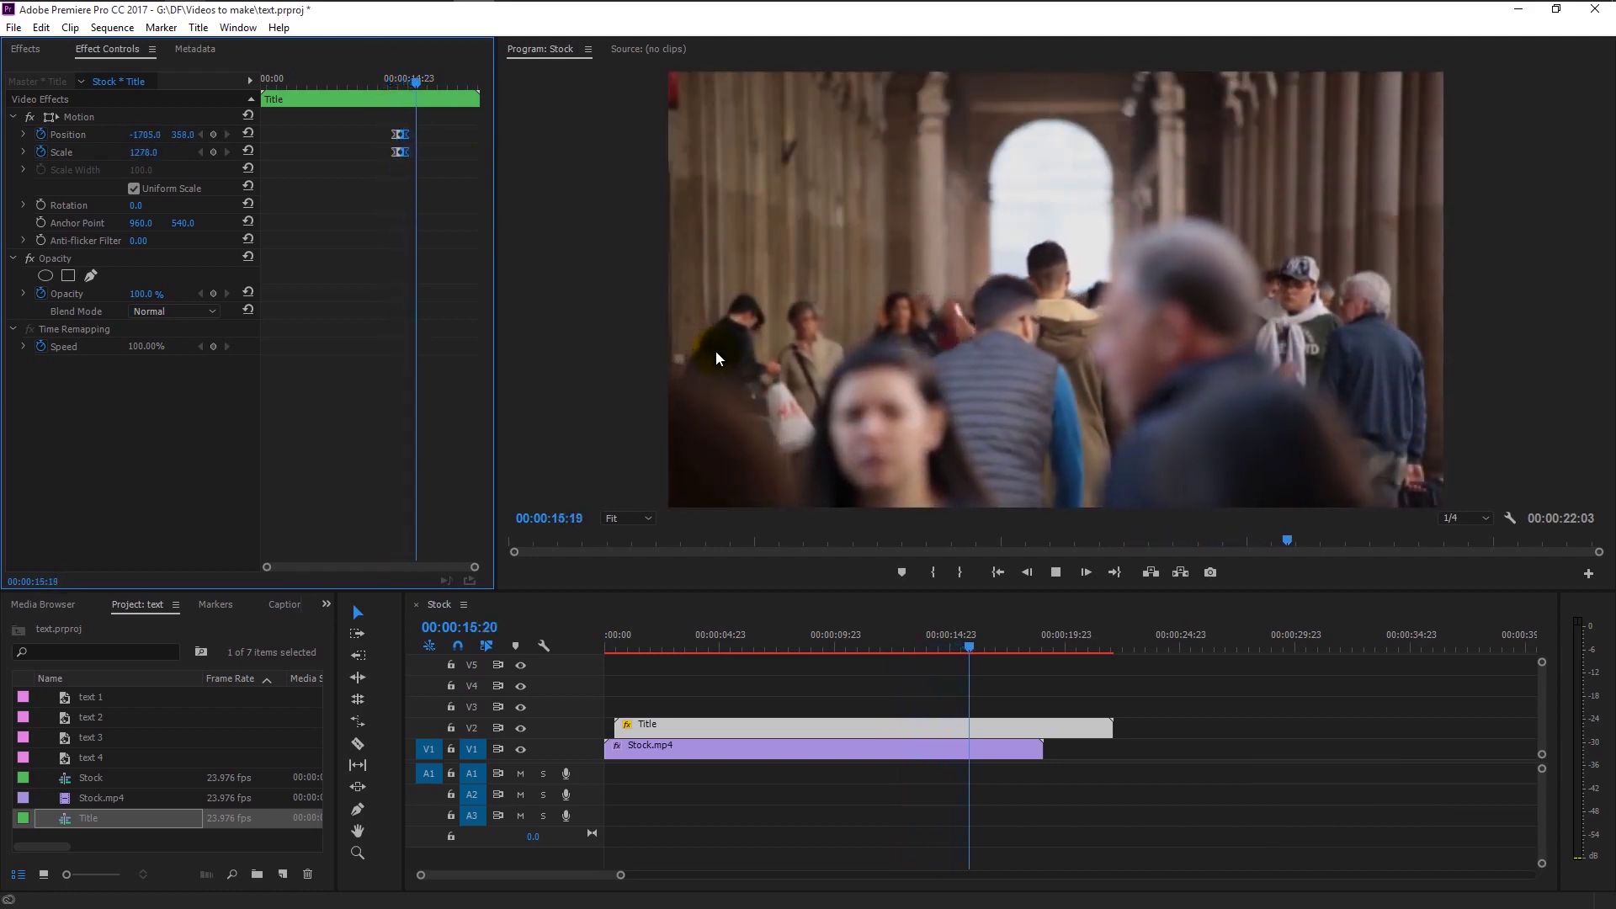
key("space")
left_click(451, 441)
key("Home")
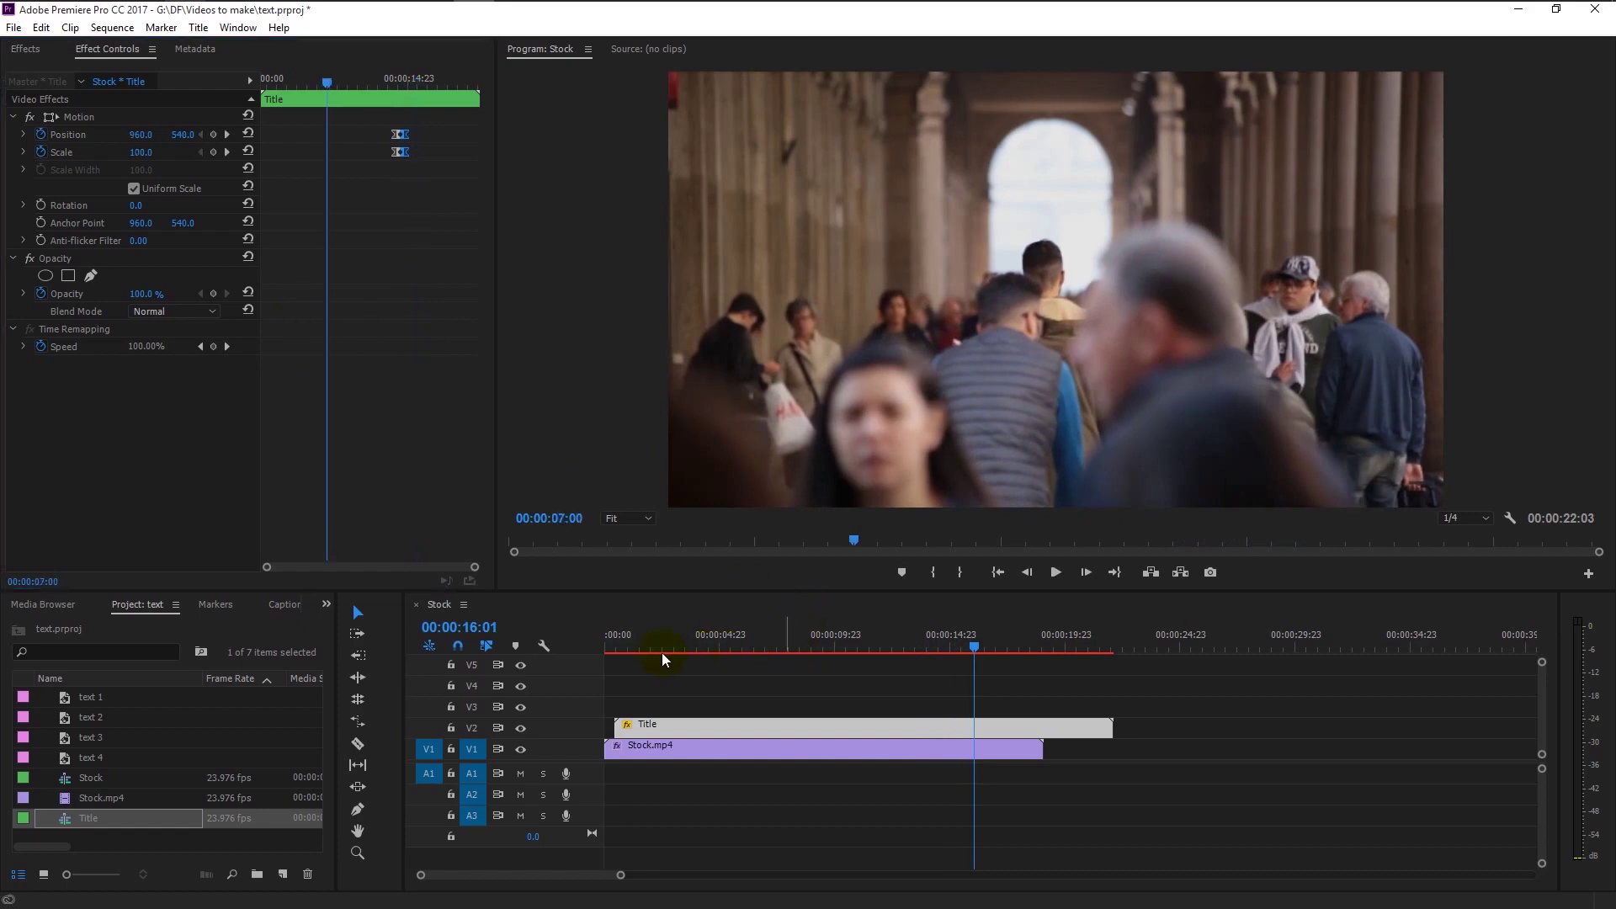
left_click(455, 653)
left_click(1055, 572)
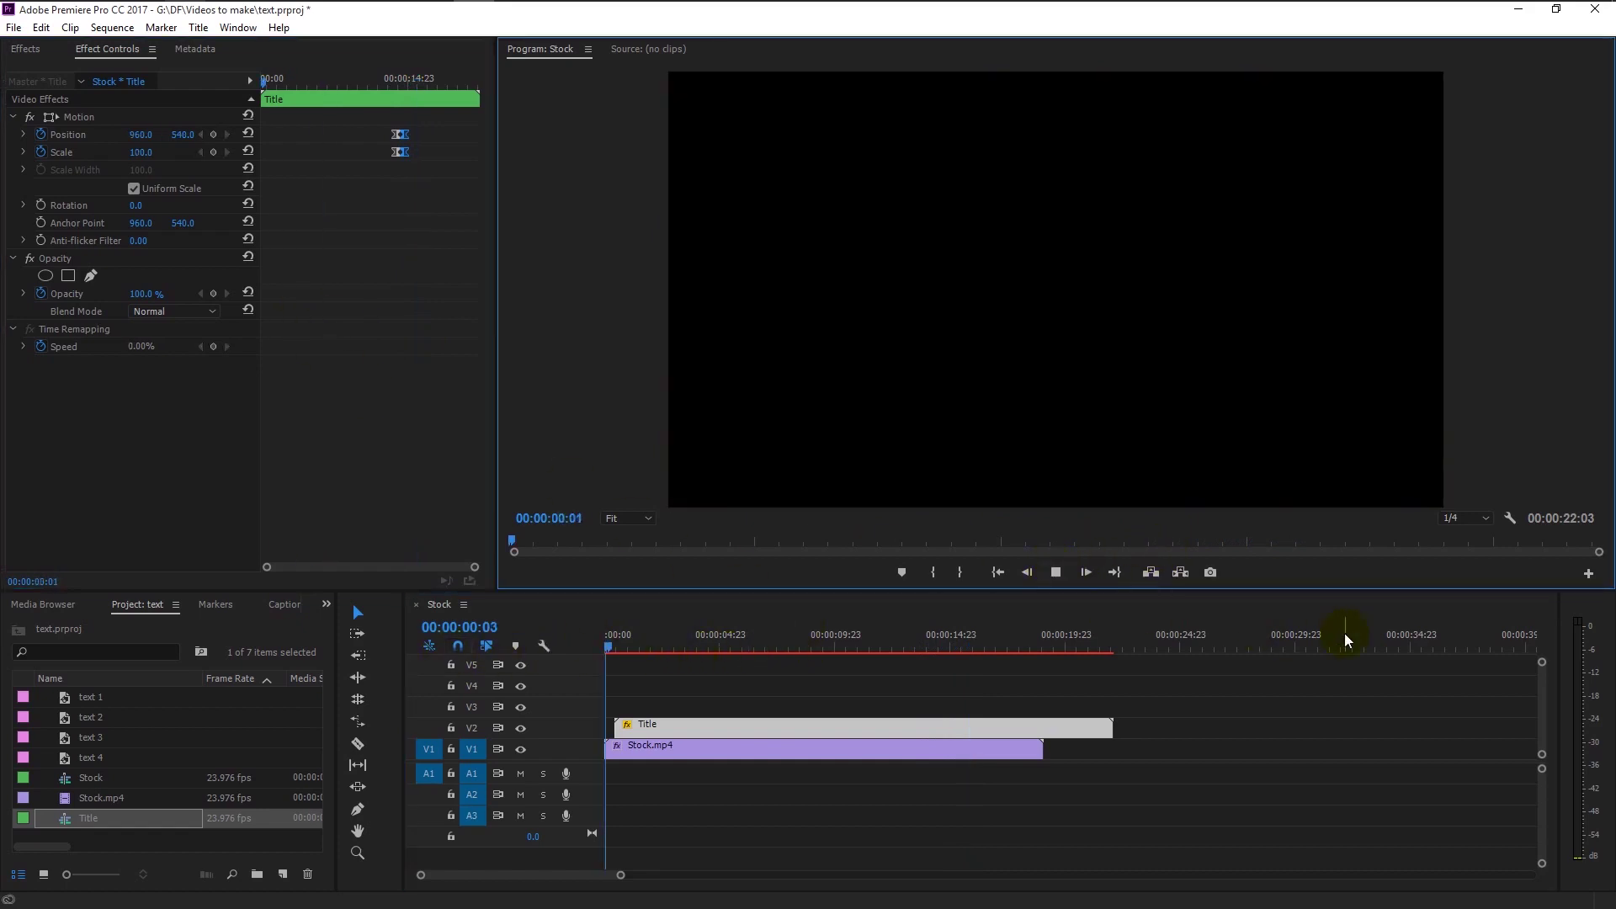